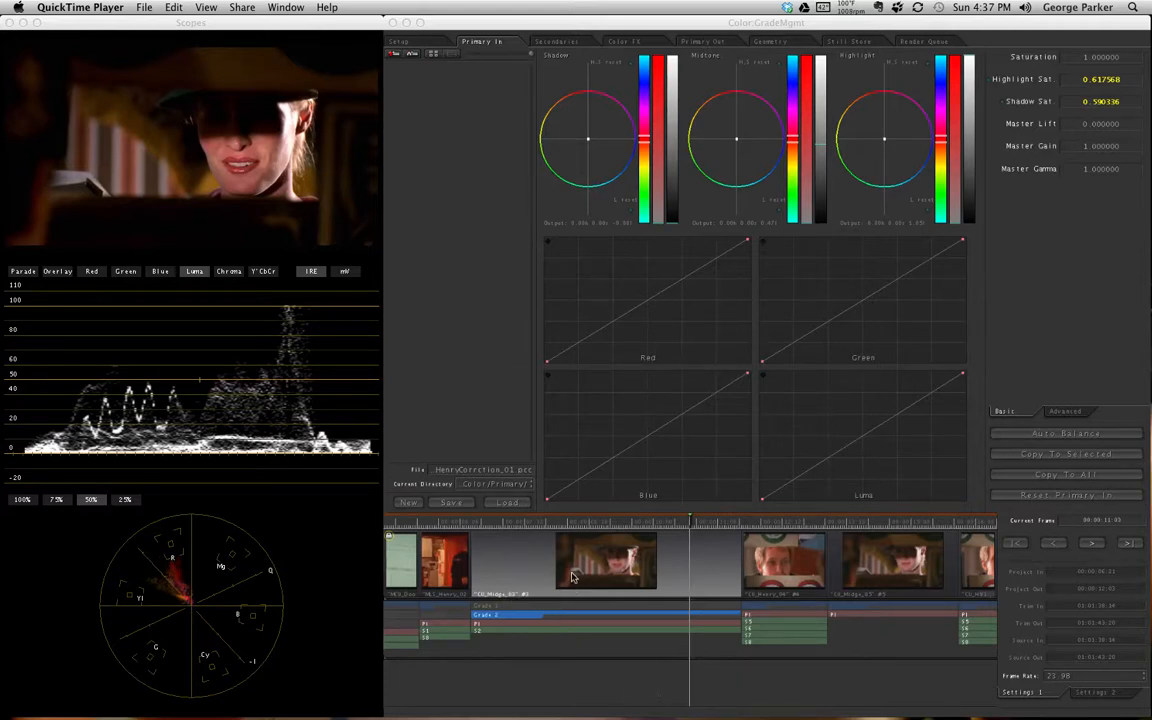
Move the playhead to the opening doorway clip and bring the following clips into view in the timeline
left_click(470, 526)
left_click_drag(435, 526, 660, 528)
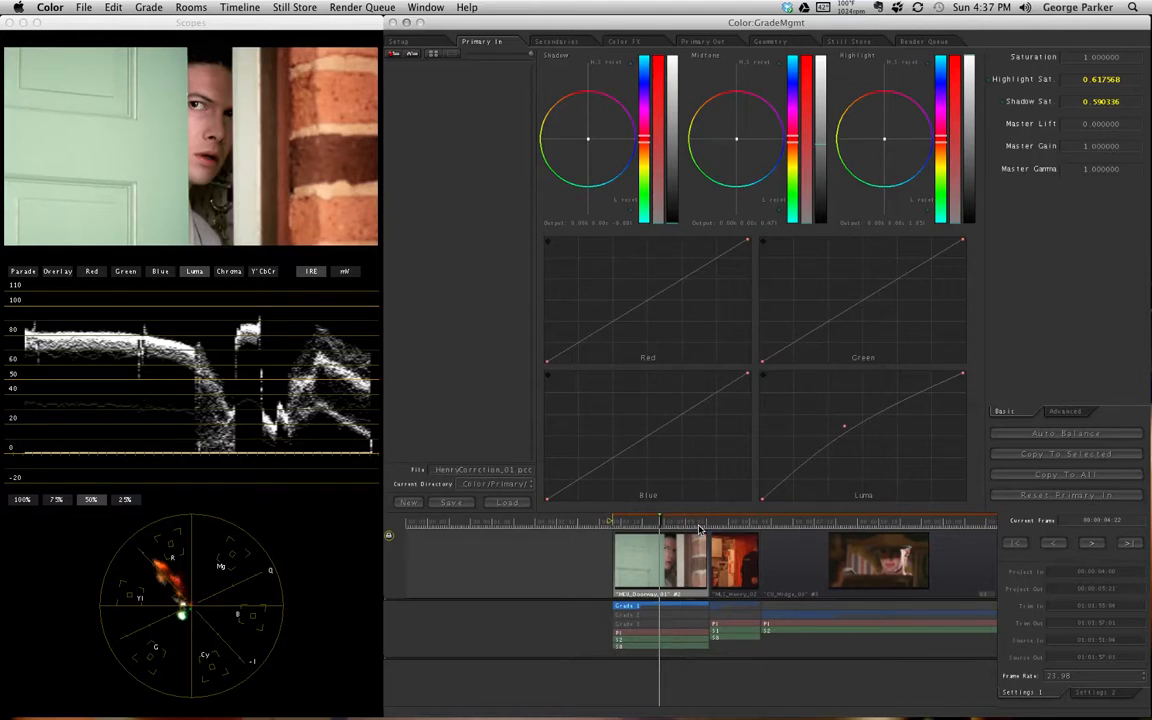
scroll(594, 528, "right", 2)
scroll(594, 528, "right", 5)
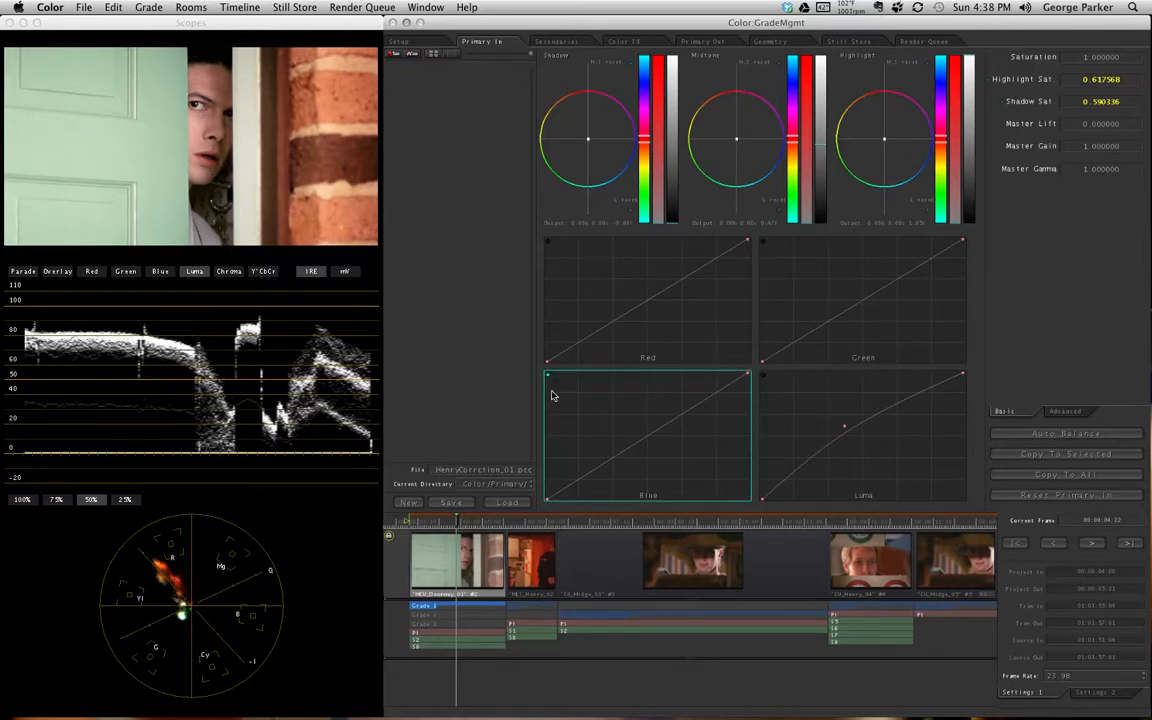
Step through the timeline clip by clip up to the final doorway shot, examining each clip's picture and scopes
key("Down")
key("Down")
key("Up")
key("Down")
key("Down")
key("Down")
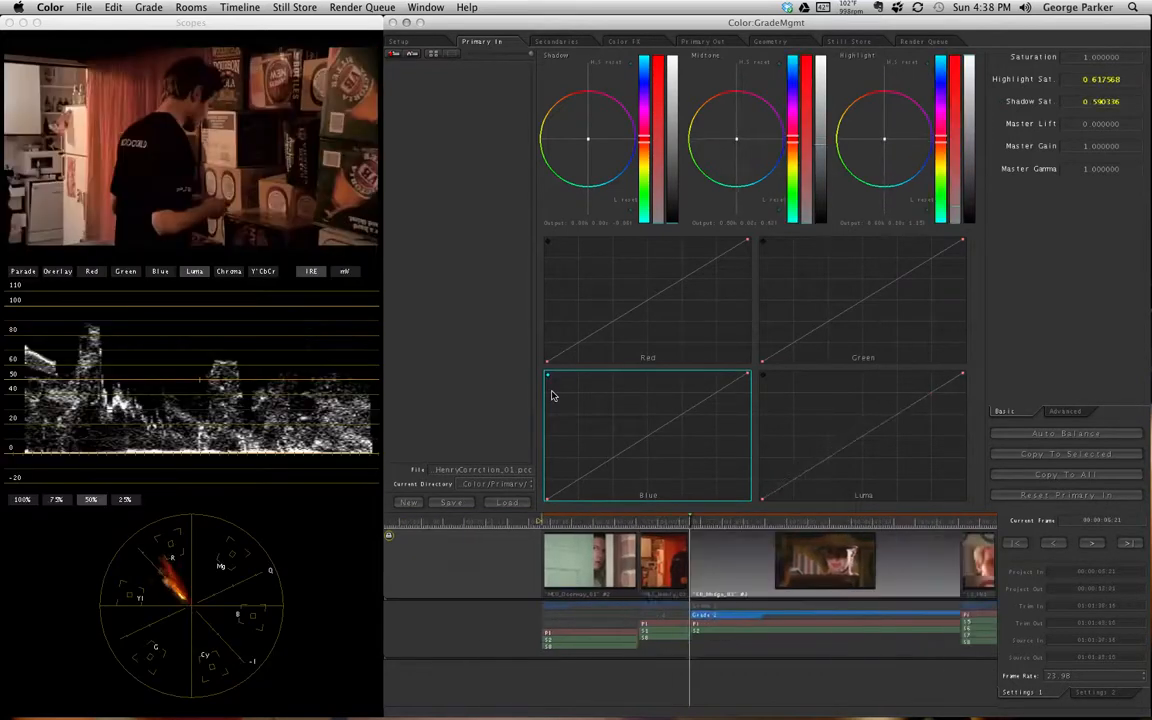
key("Down")
key("Down")
key("Down")
key("Down")
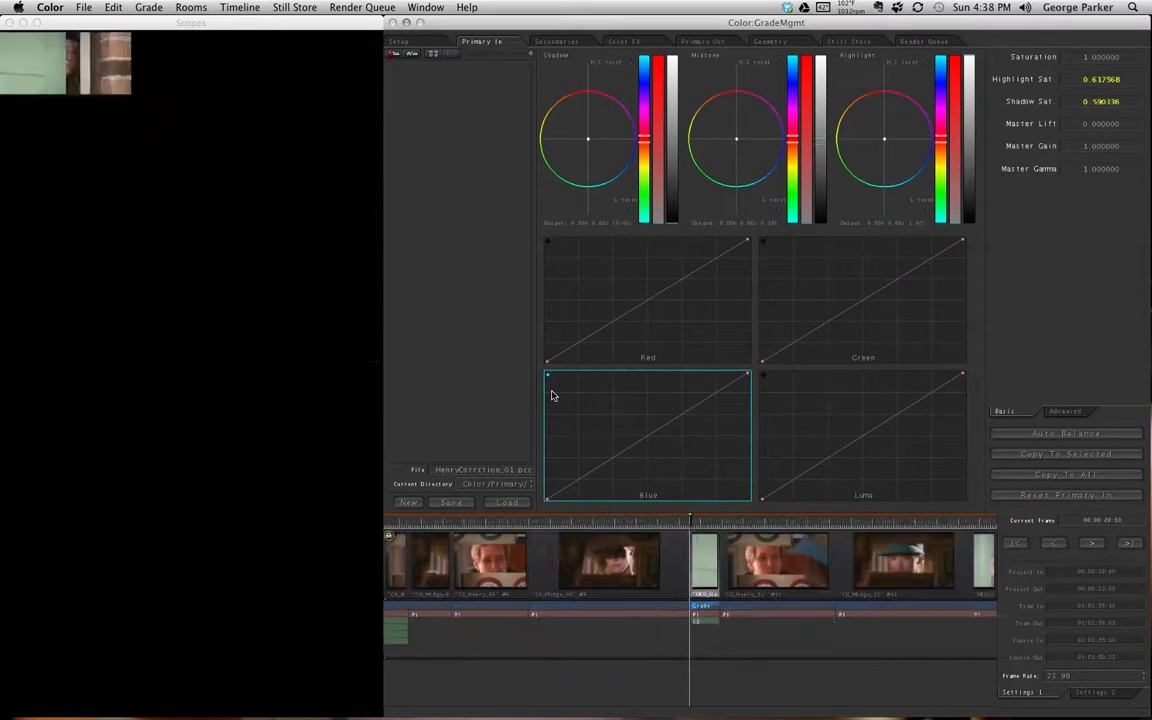
key("Up")
key("Up")
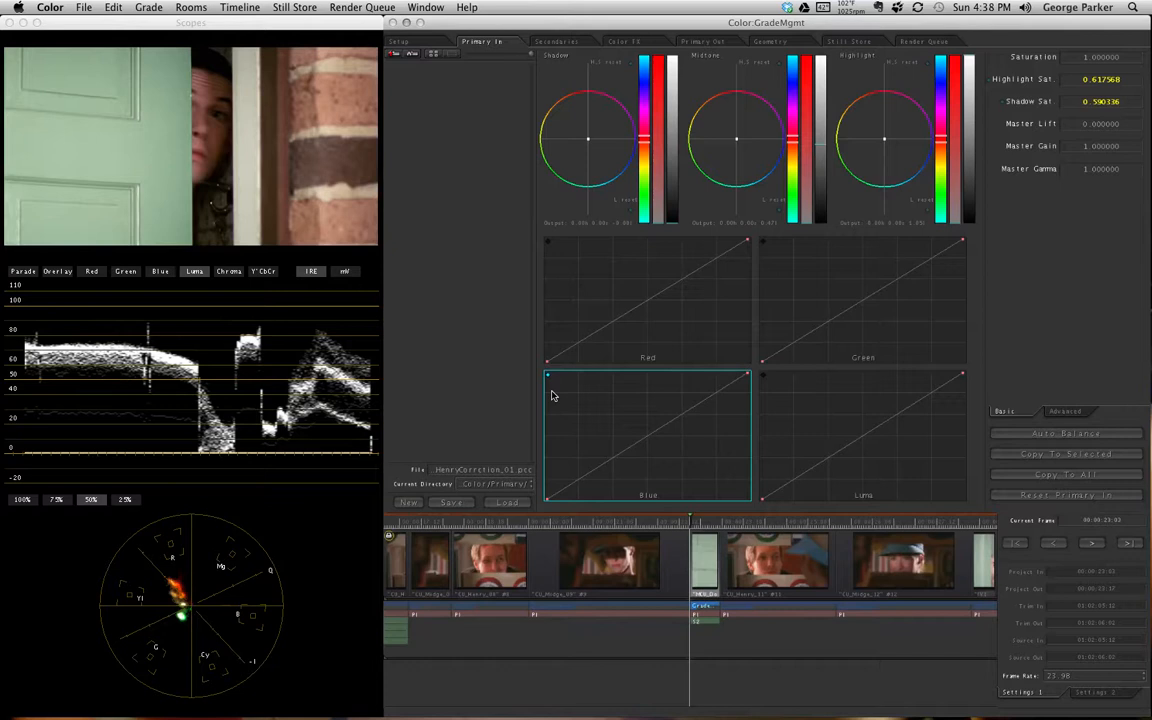
key("Down")
key("Down")
key("Down")
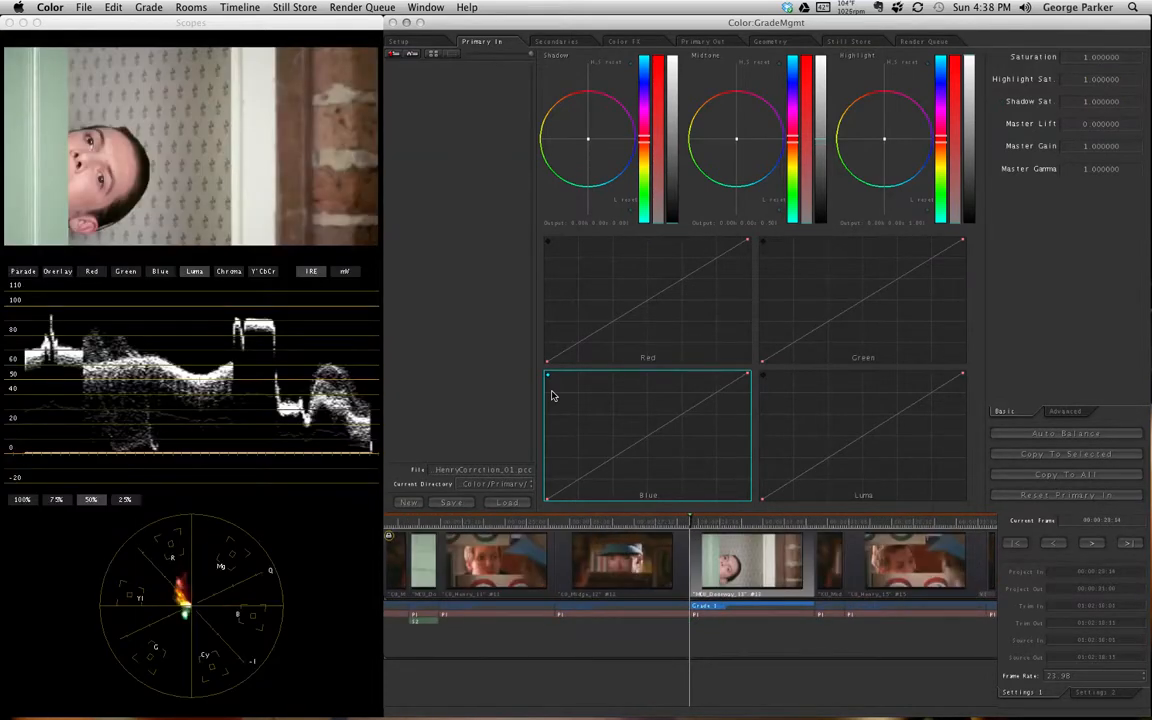
key("Down")
key("Down")
key("Up")
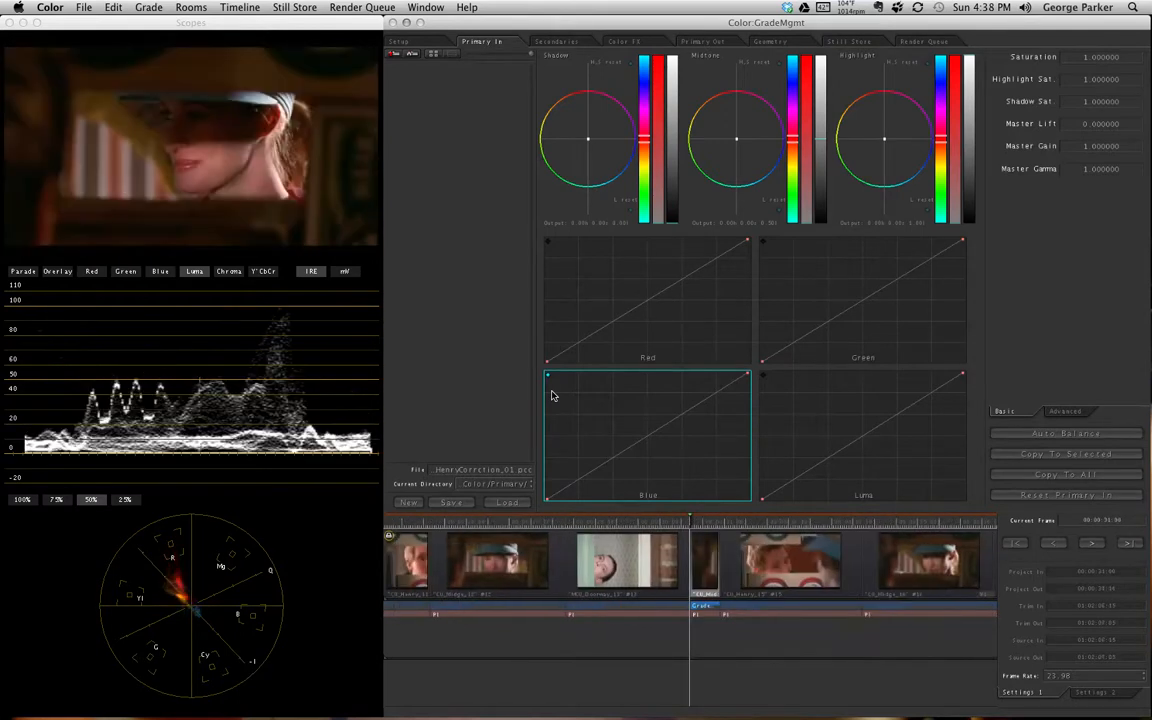
key("Up")
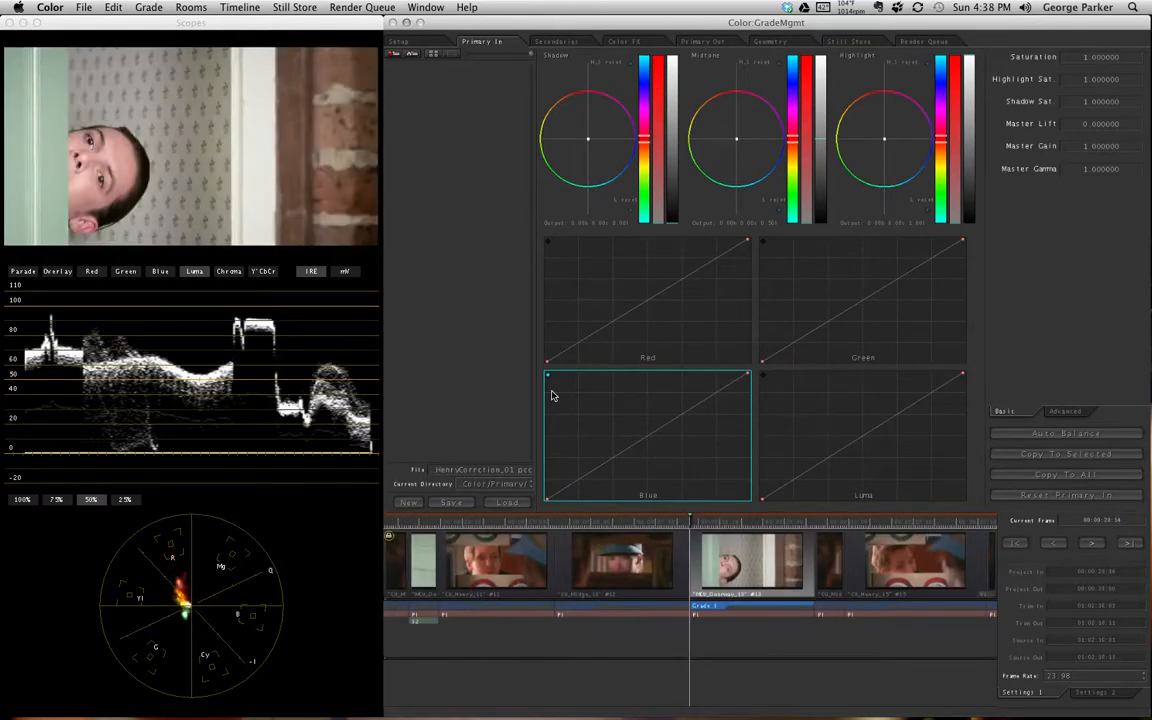
key("Down")
key("Down")
key("Down")
key("Down")
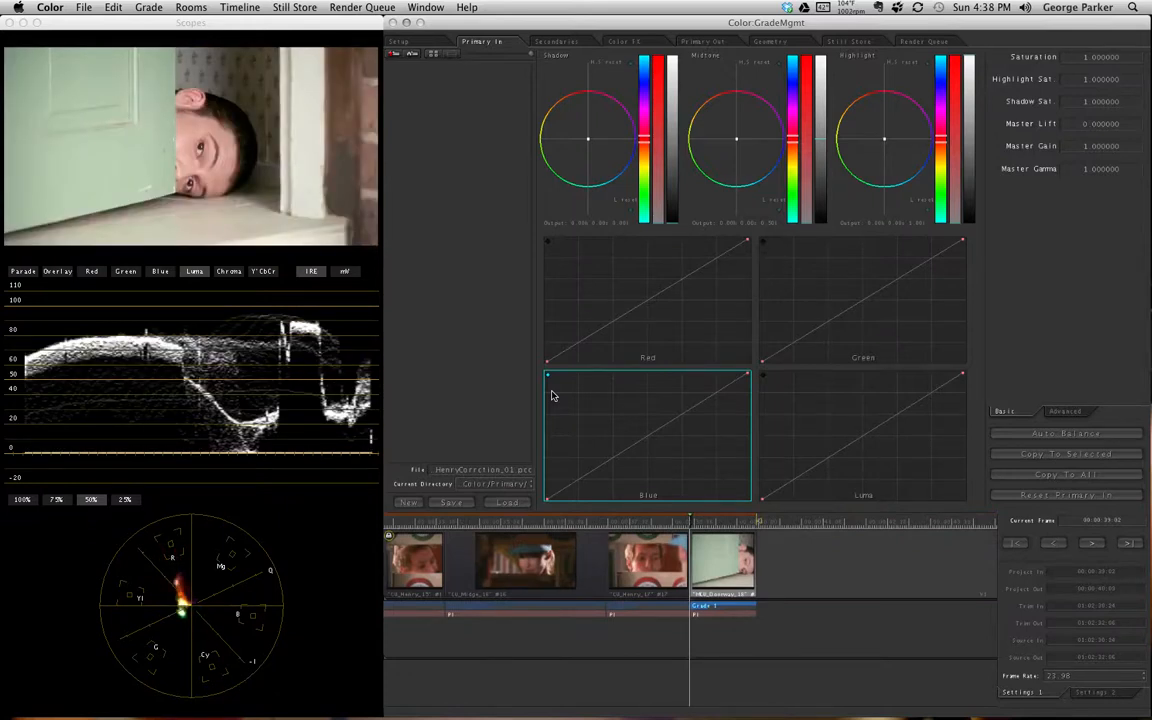
Step back clip by clip to the first doorway shot at the start of the sequence
key("Up")
key("Up")
key("Down")
key("Down")
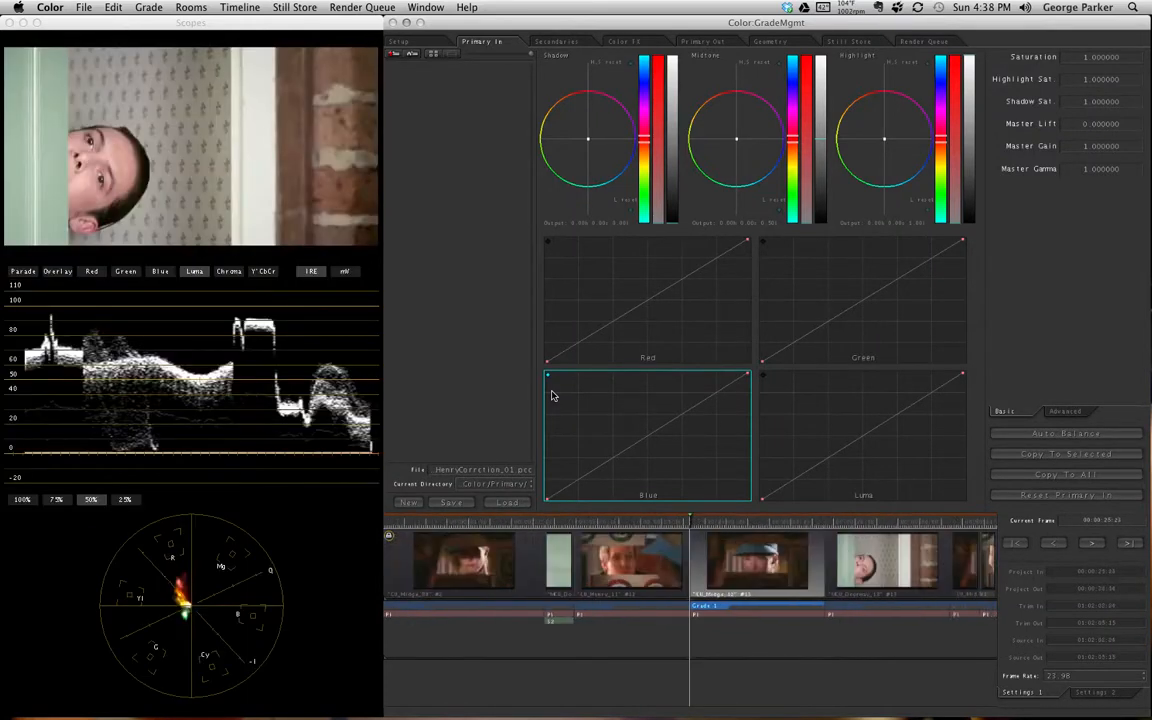
key("Up")
key("Up")
key("Up")
key("Up")
key("Up")
key("Up")
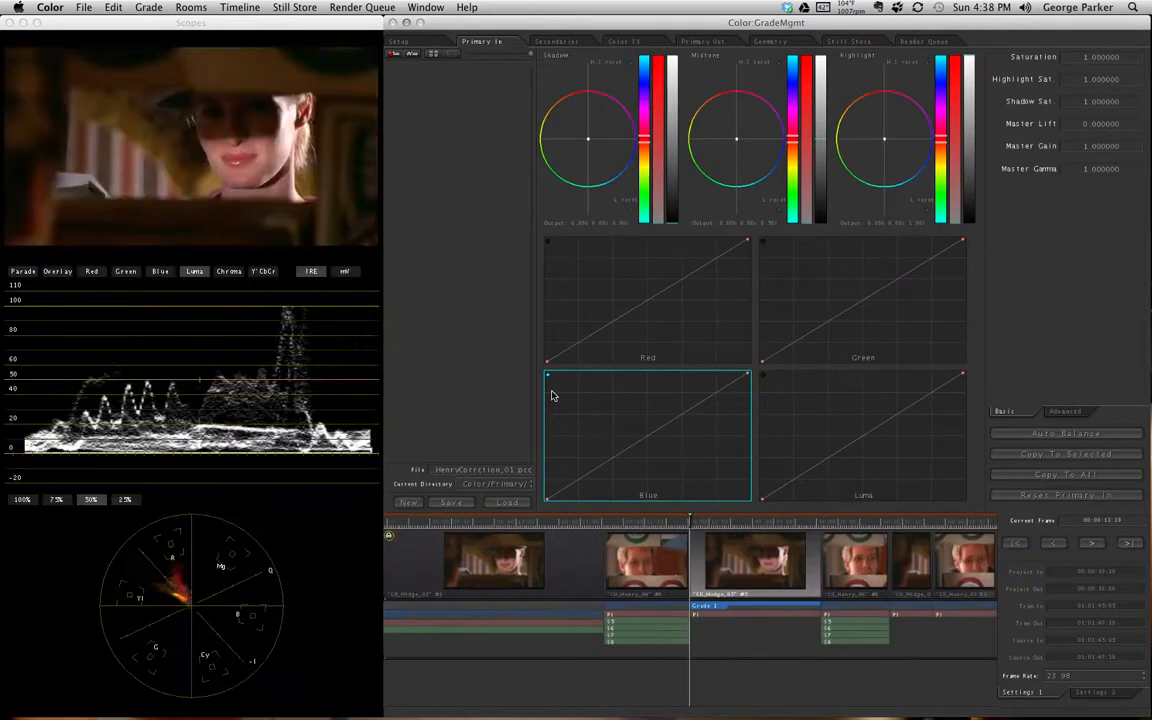
key("Up")
key("Up")
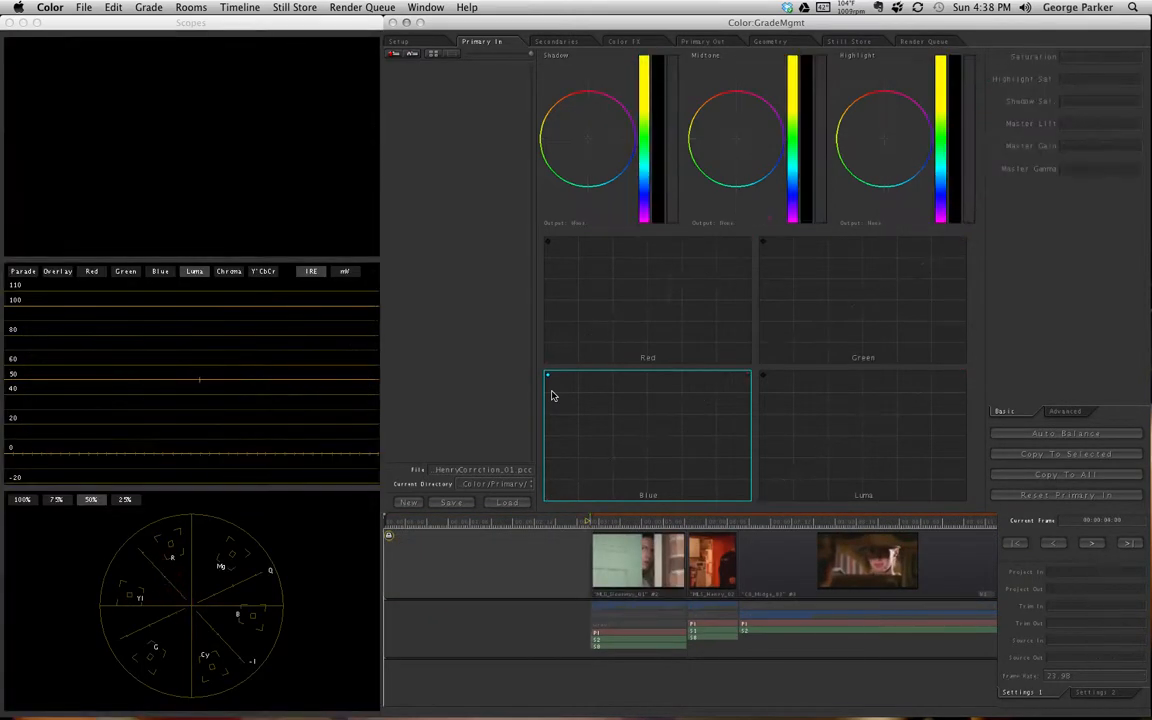
key("Down")
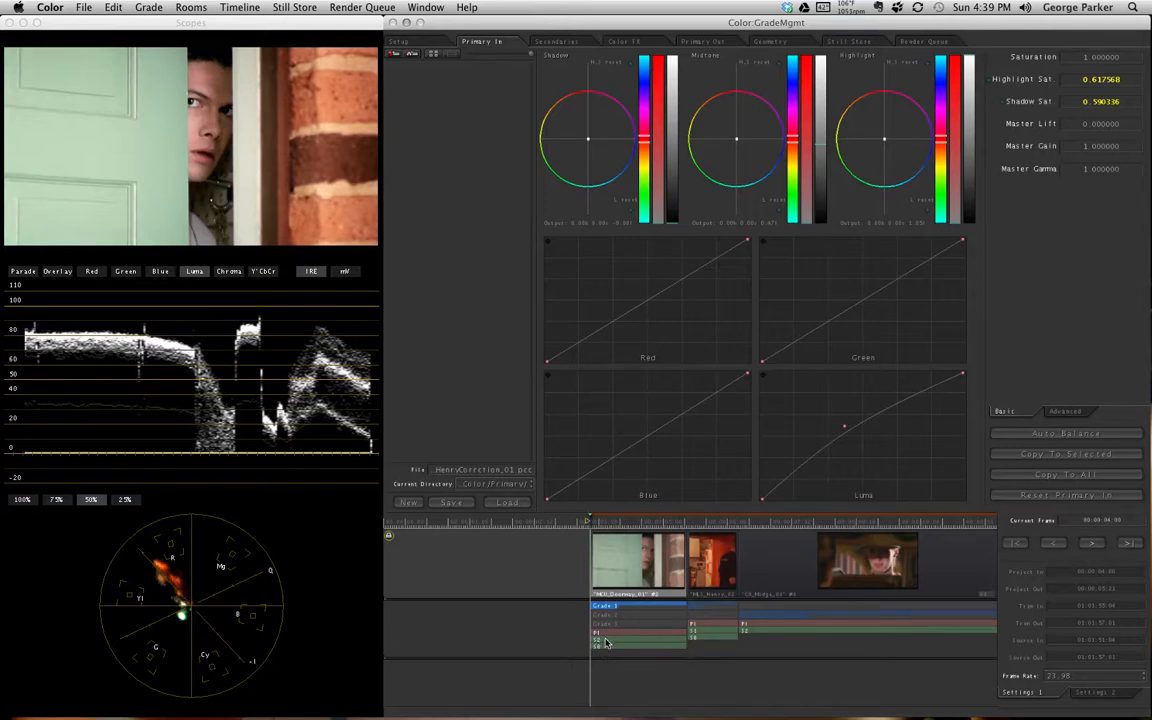
Show secondary 8 in the Secondaries room and compare the opening doorway clip's three grades, ending on Grade 3
left_click(516, 41)
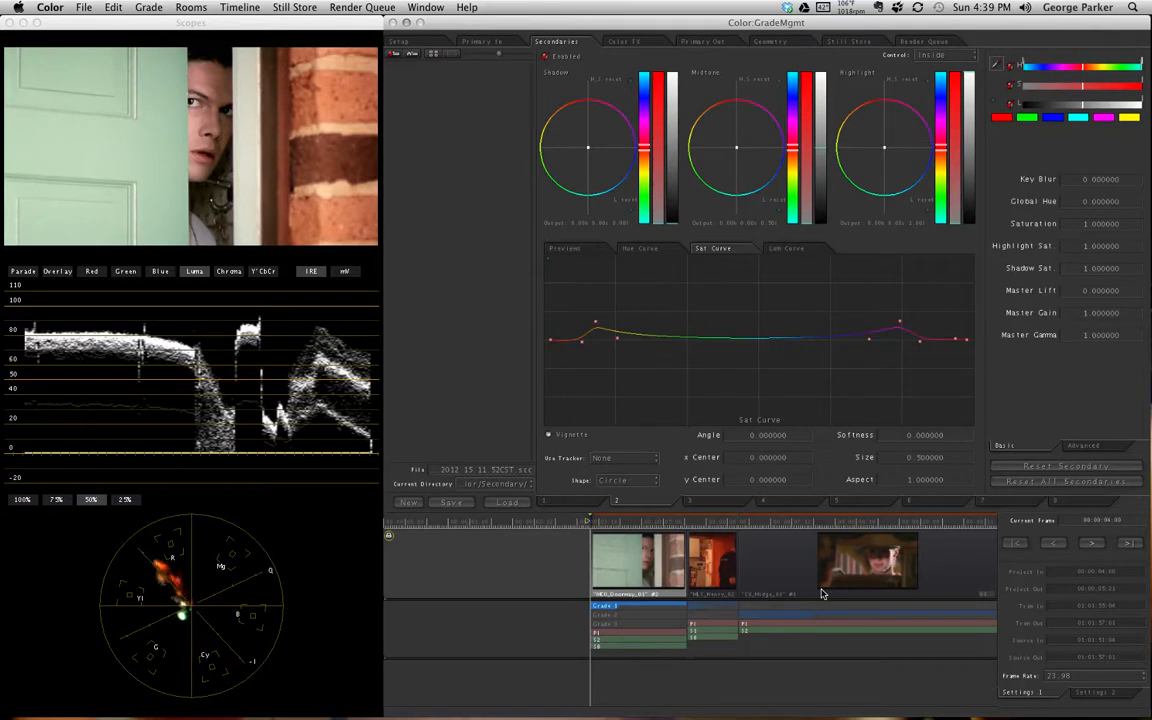
left_click(1072, 503)
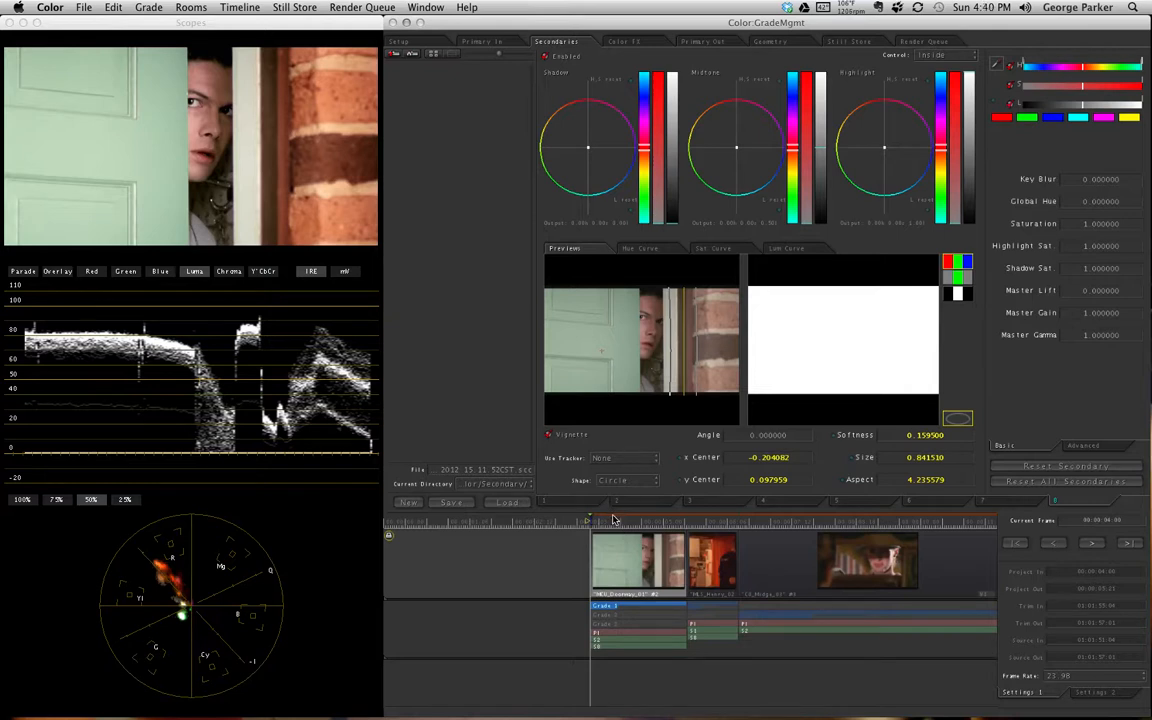
left_click(624, 618)
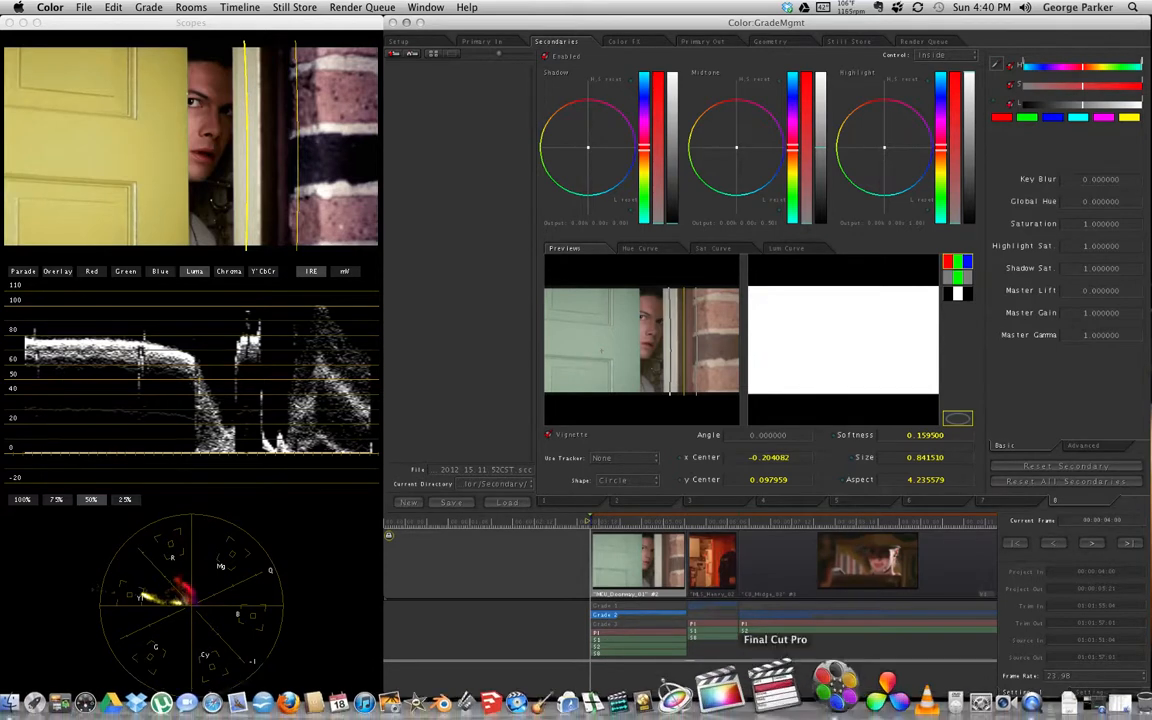
left_click(637, 625)
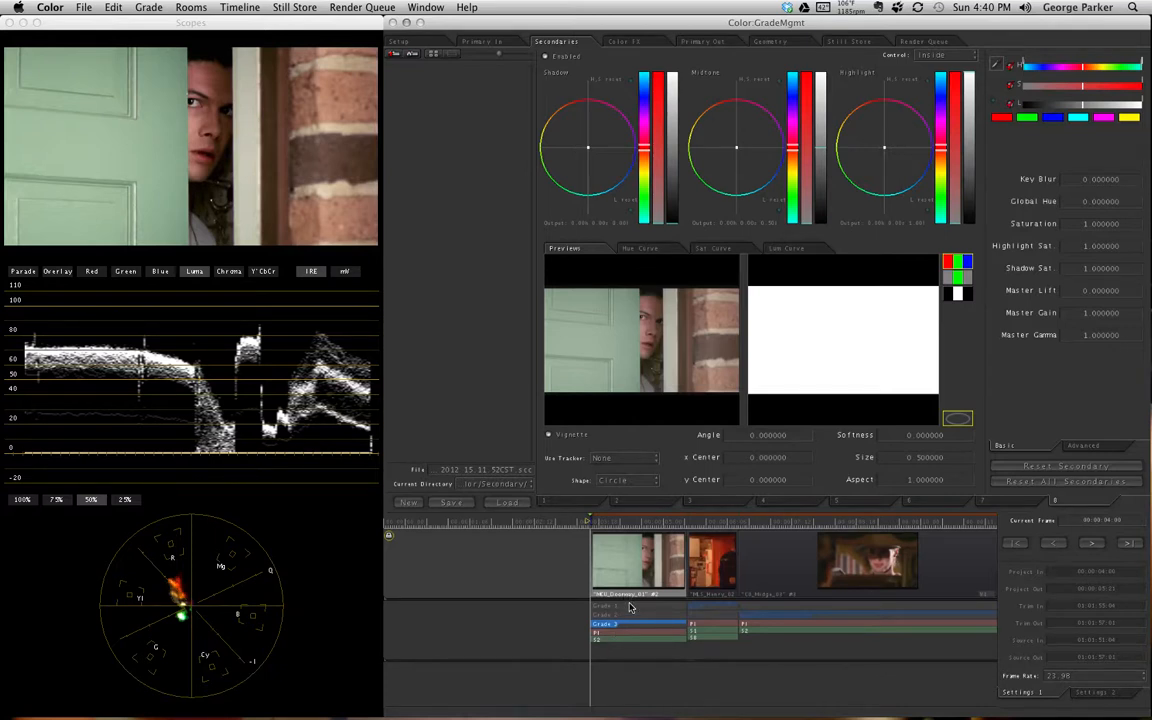
left_click(627, 607)
left_click(626, 625)
left_click(148, 7)
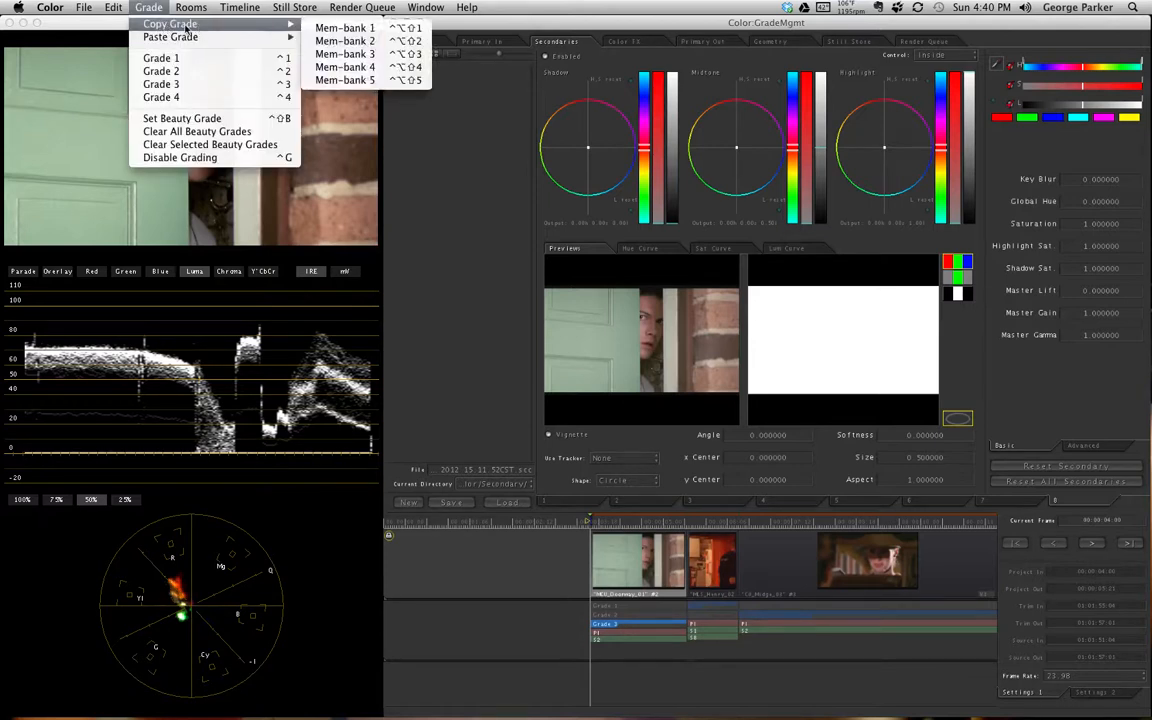
left_click(150, 24)
left_click(170, 26)
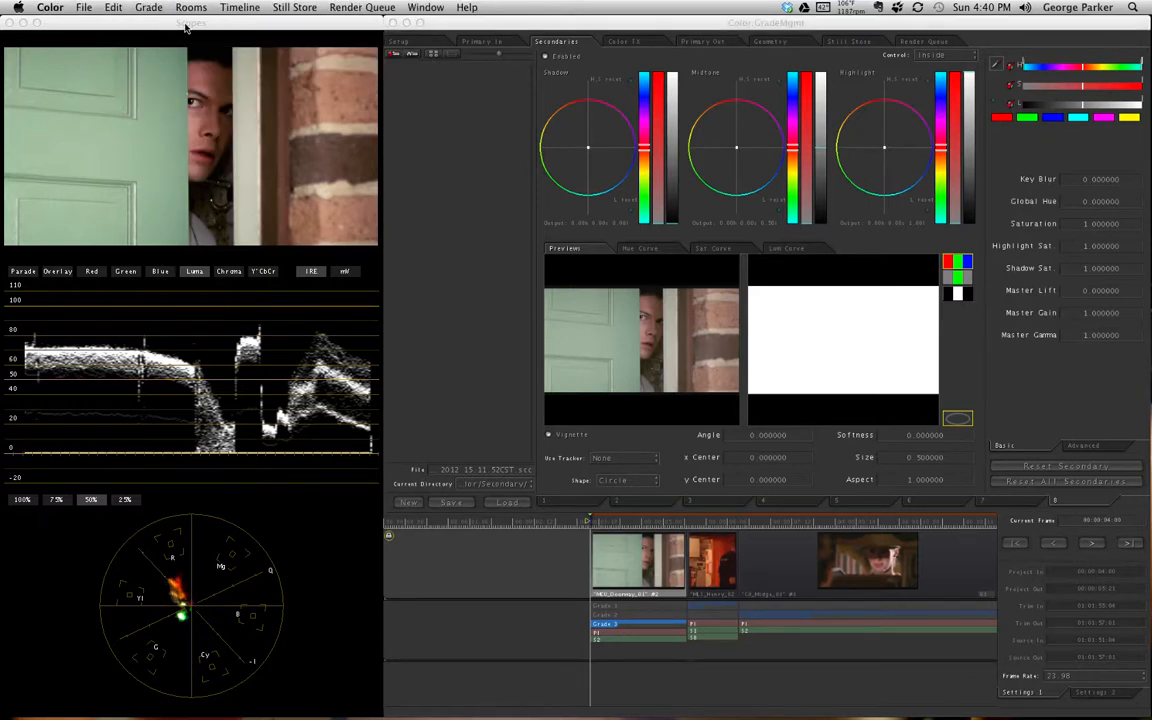
left_click(143, 40)
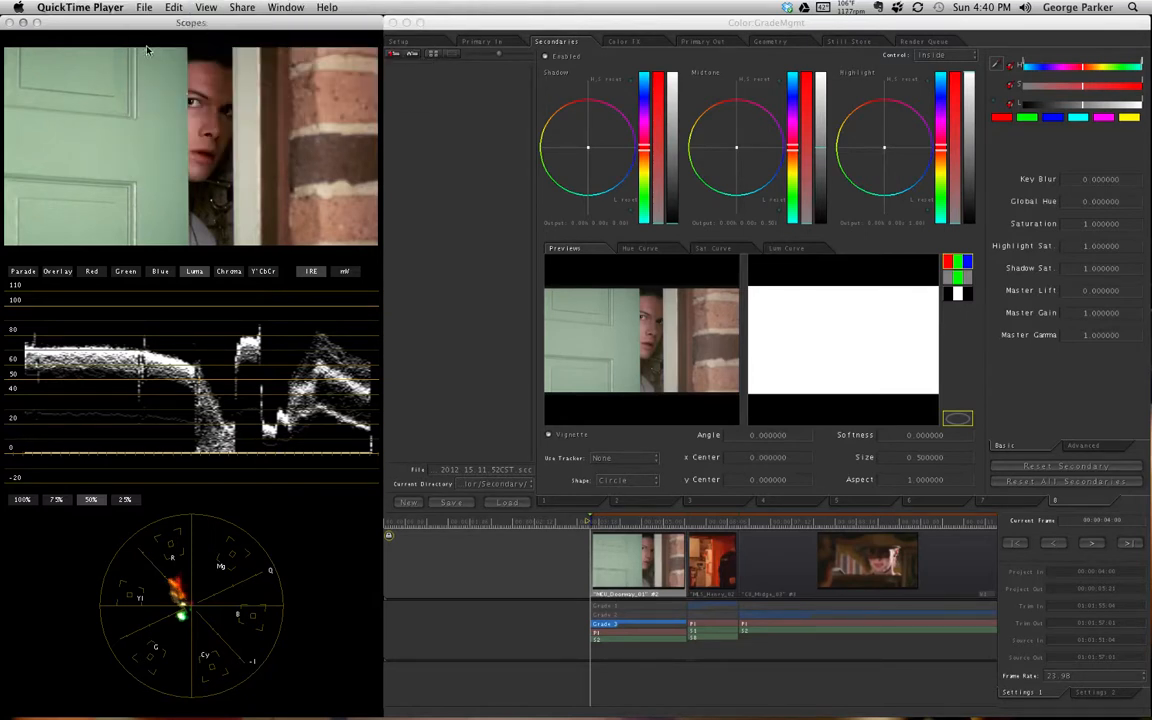
left_click(140, 25)
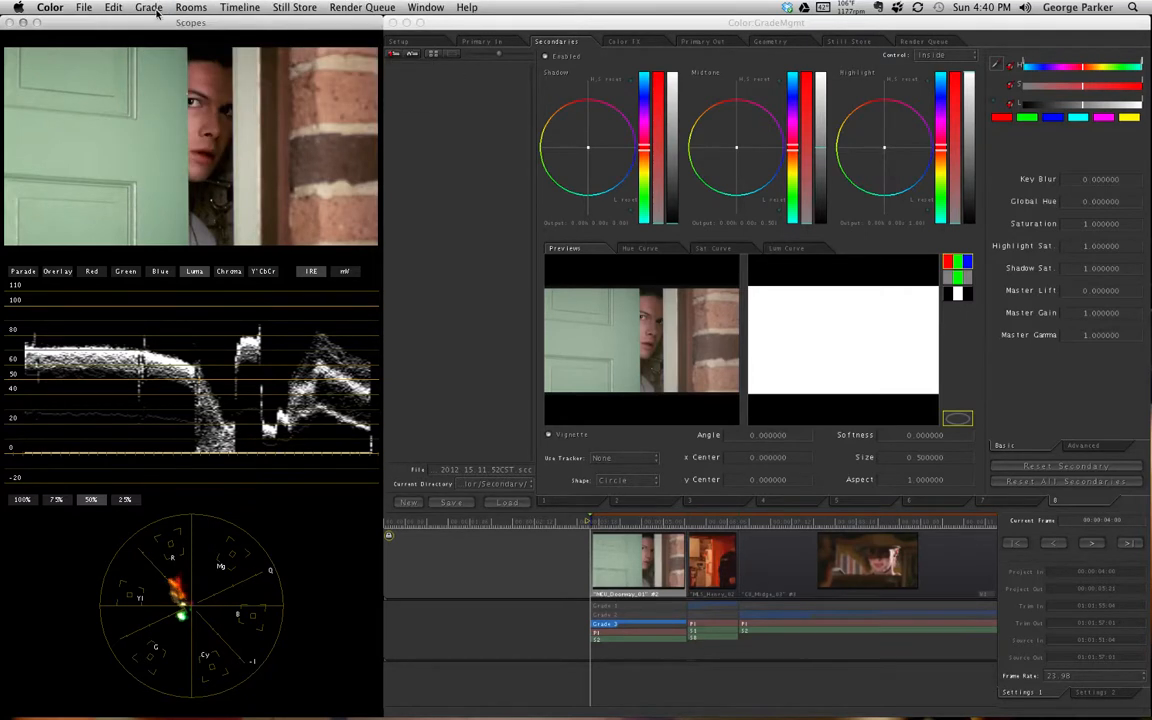
Add Grade 4 to the opening doorway clip as a new grade
left_click(146, 8)
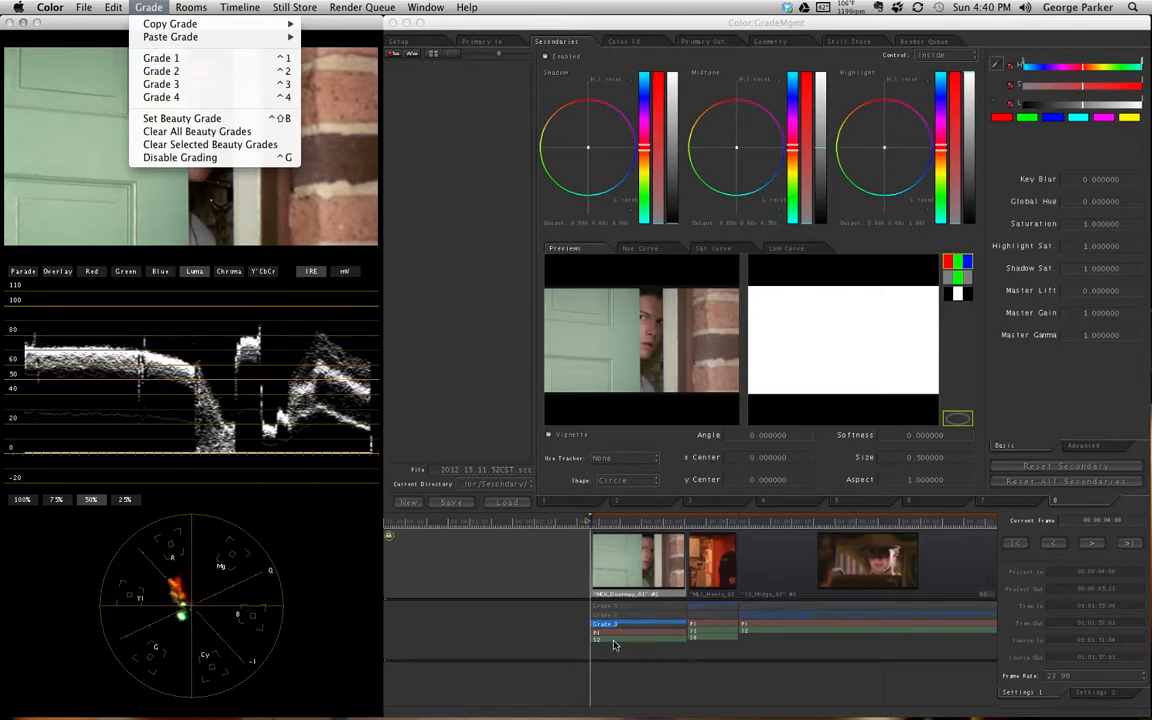
mouse_move(84, 7)
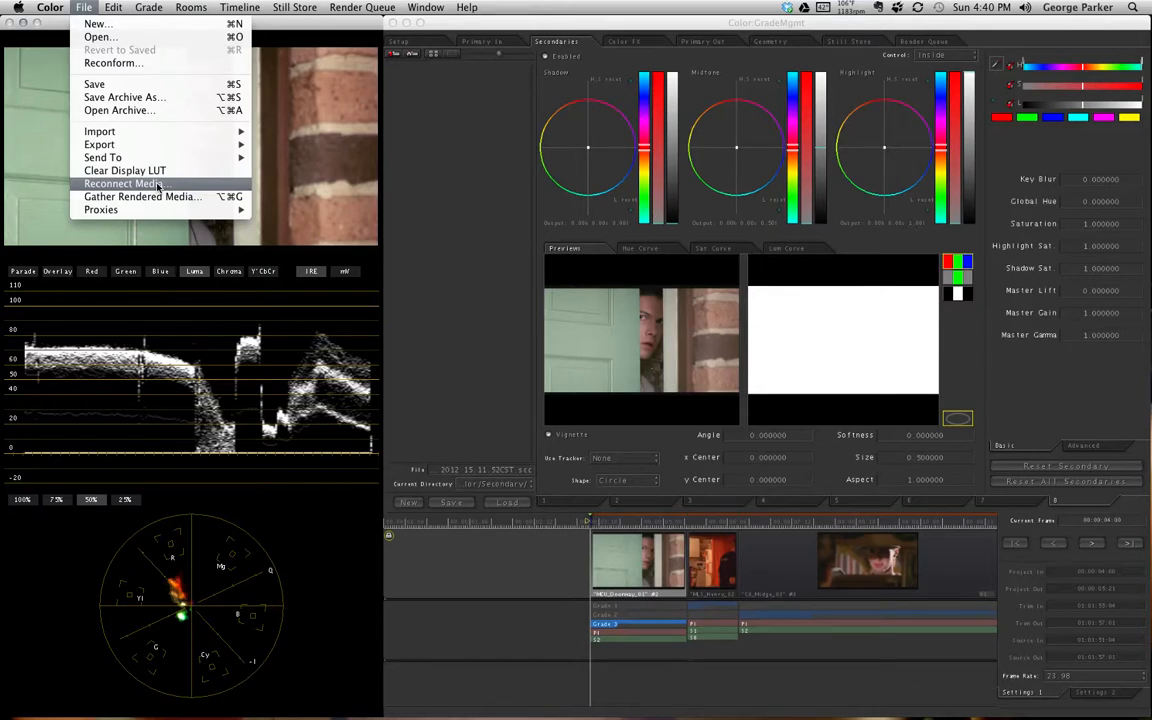
mouse_move(148, 7)
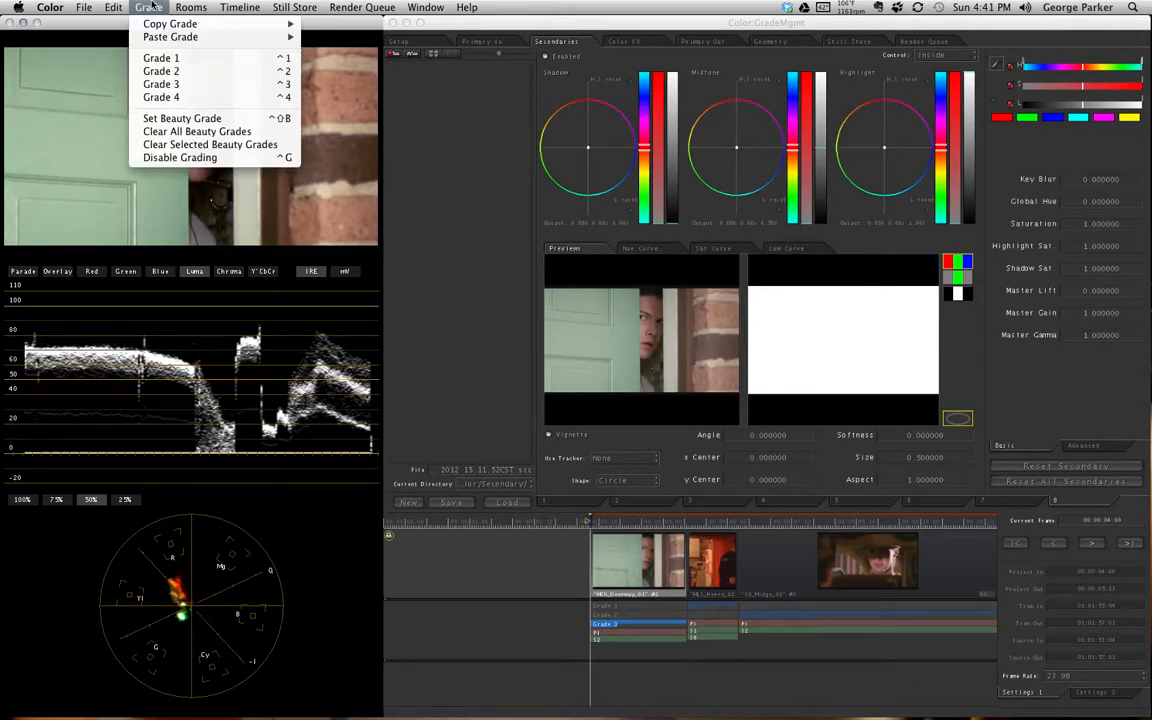
left_click(177, 98)
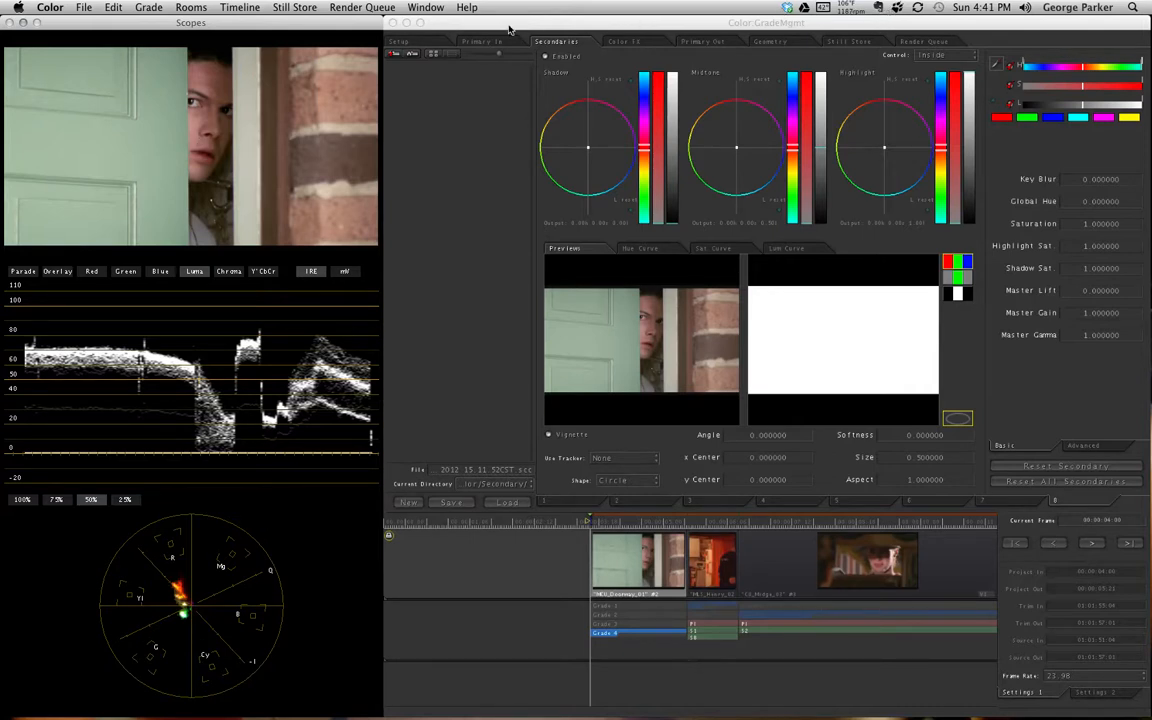
In the Primary In room, bend the low end of Grade 4's Green curve with two control points
left_click(456, 42)
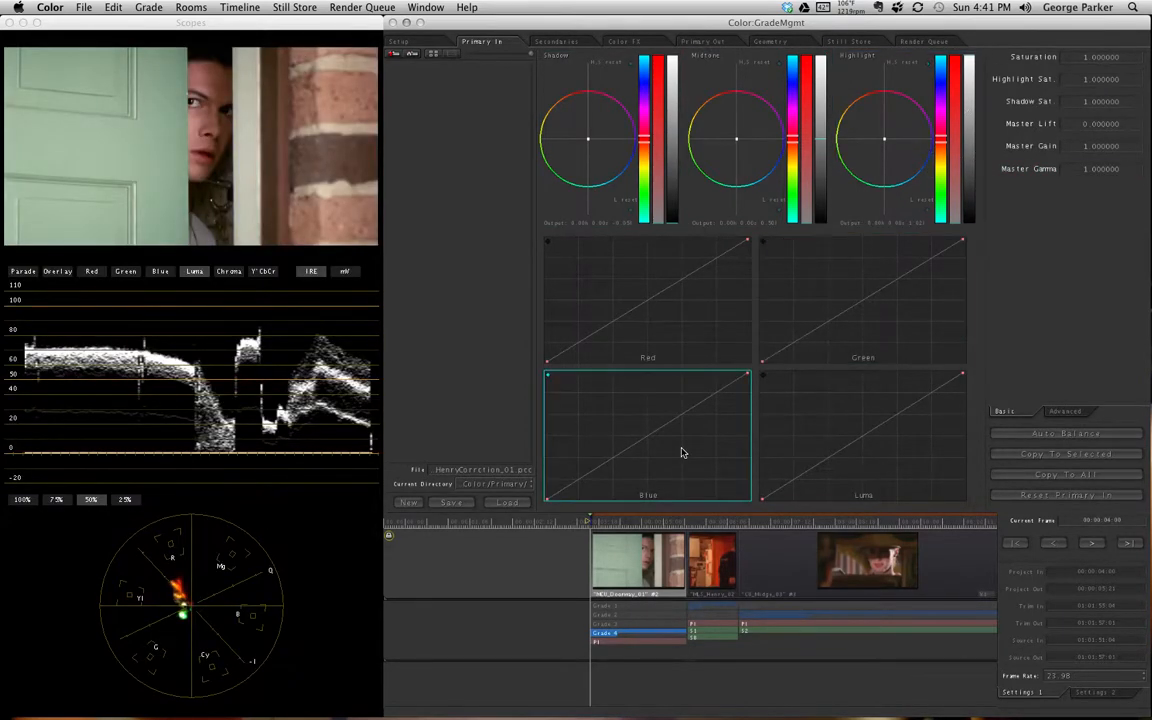
left_click(786, 345)
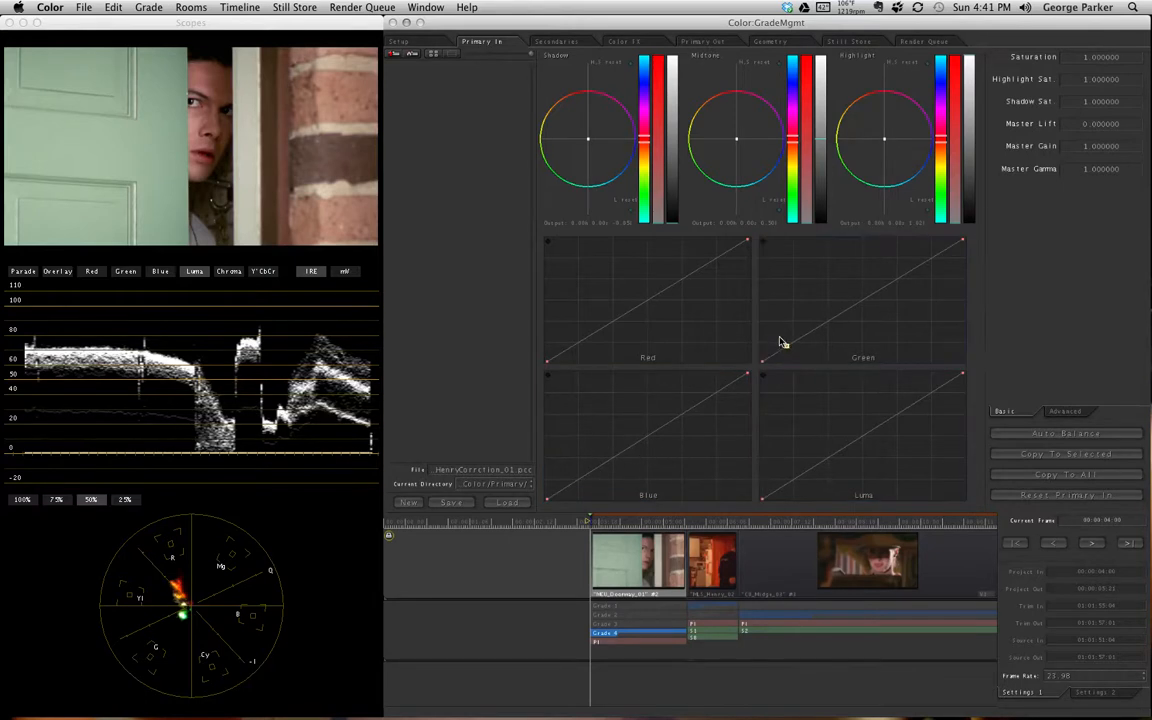
left_click_drag(797, 354, 810, 380)
left_click(796, 329)
left_click(778, 337)
left_click_drag(778, 342, 774, 344)
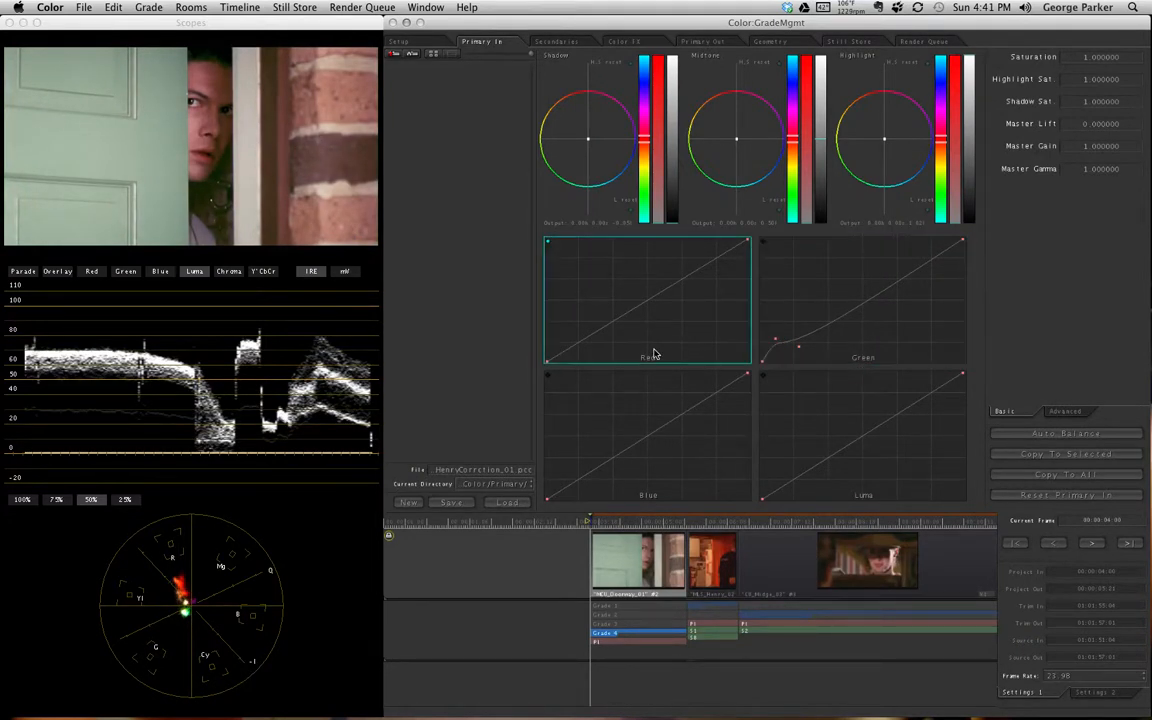
Add a control point to the Red curve and one to the Blue curve of Grade 4
left_click(685, 285)
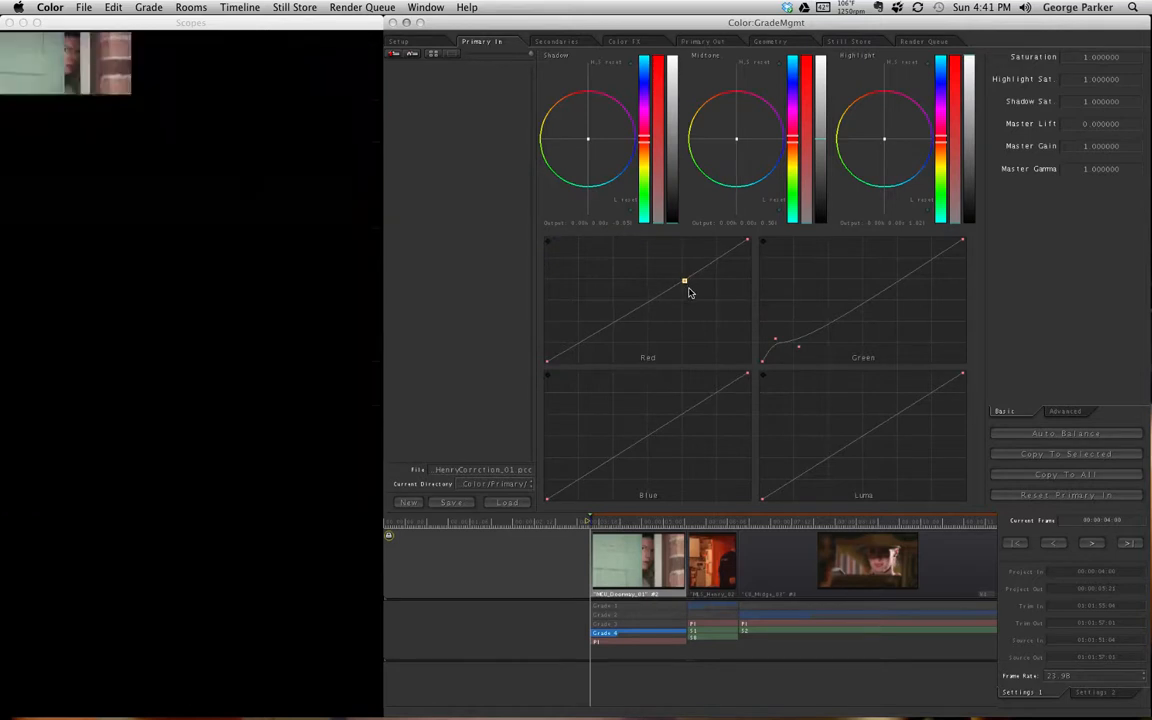
left_click(663, 473)
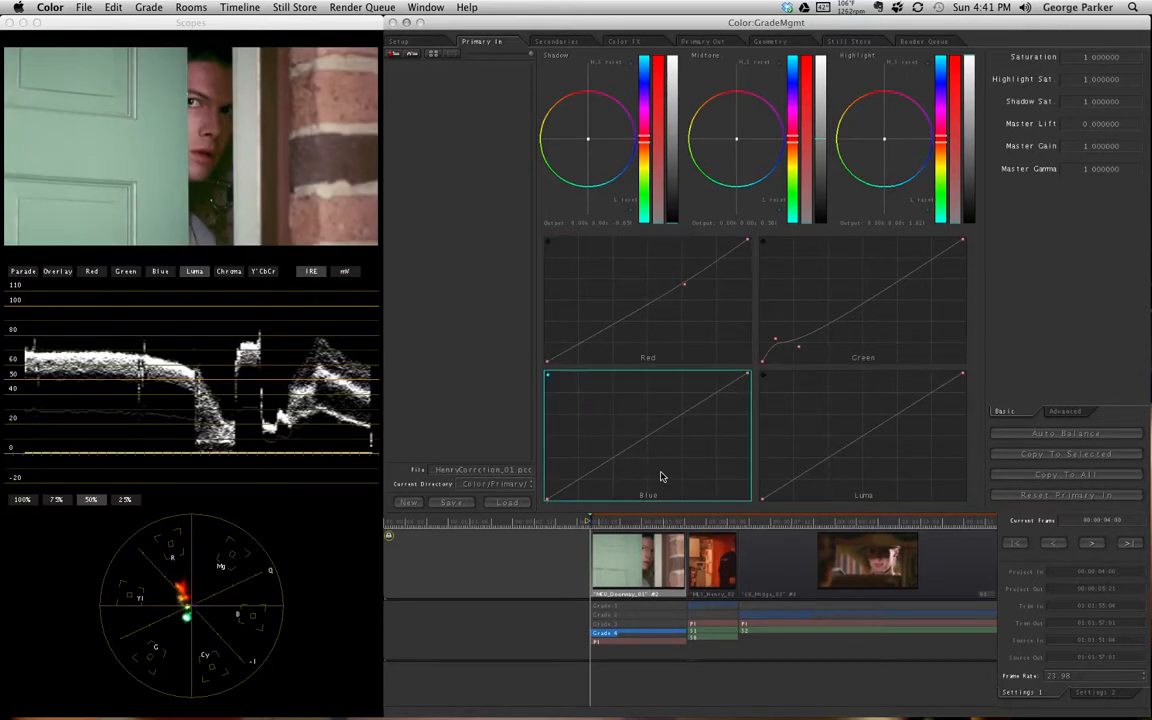
left_click(636, 446)
mouse_move(638, 447)
left_mouse_down()
mouse_move(633, 436)
mouse_move(641, 446)
left_mouse_up()
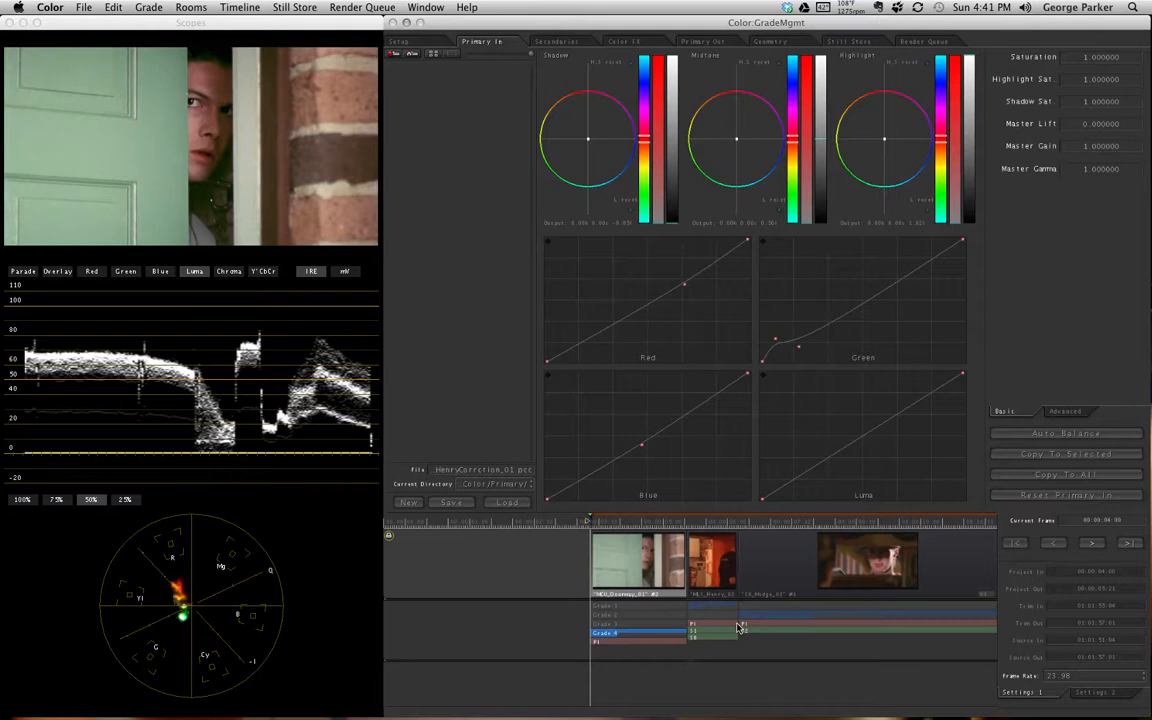
Remove Grade 4 from the opening doorway clip
right_click(611, 638)
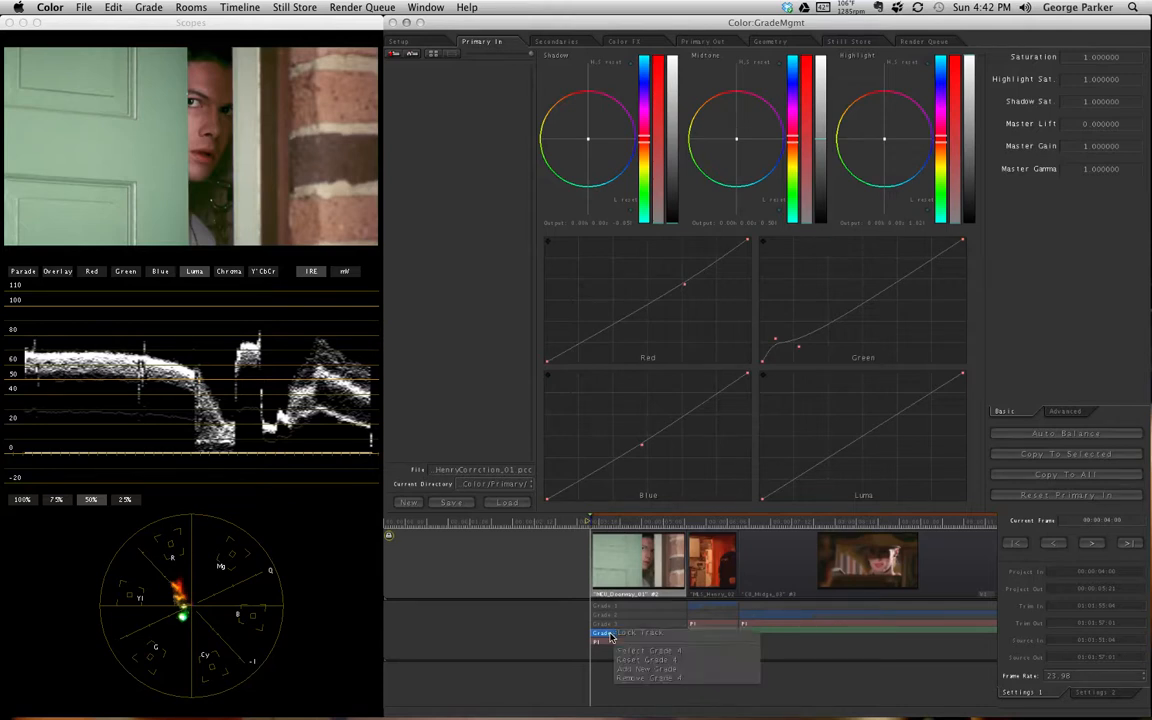
left_click(647, 679)
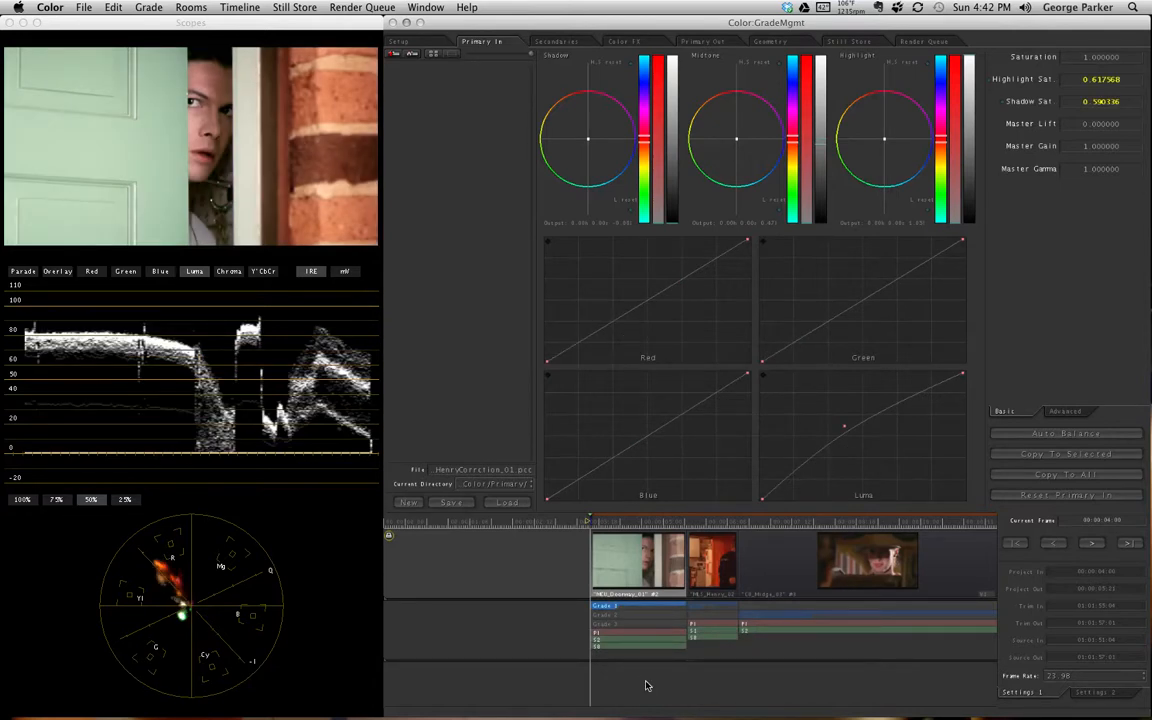
Copy Grade 3 of the opening doorway clip to Mem-bank 1
left_click(614, 616)
left_click(617, 624)
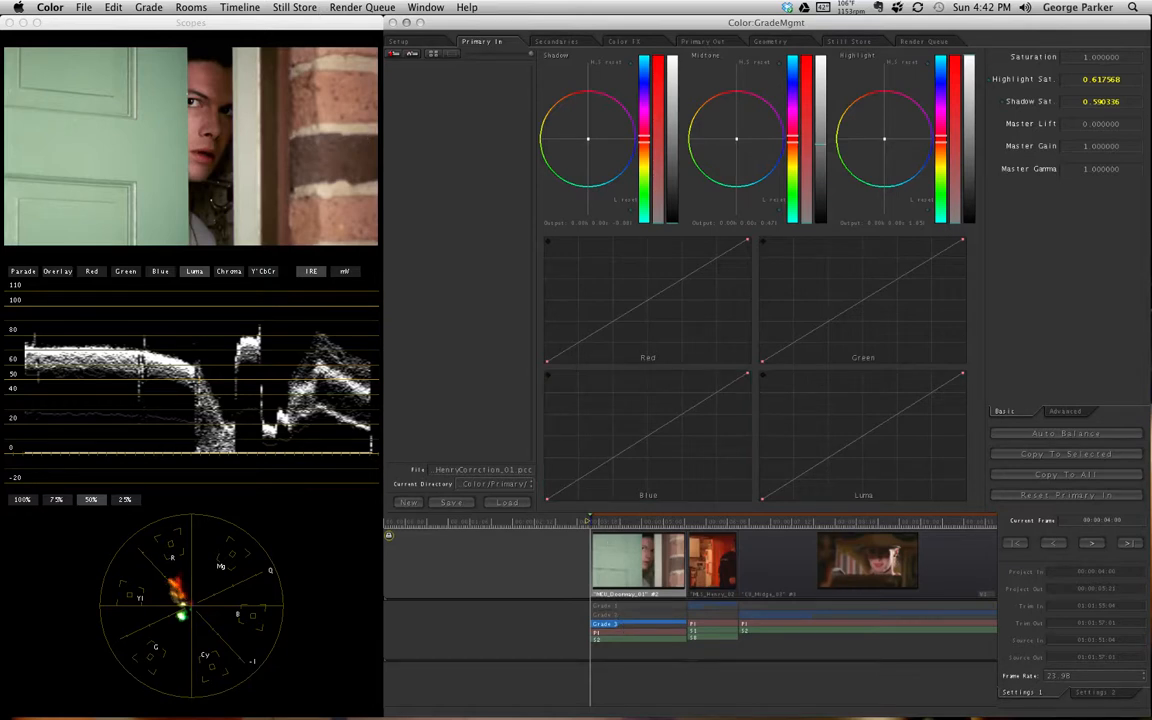
left_click(149, 8)
mouse_move(156, 24)
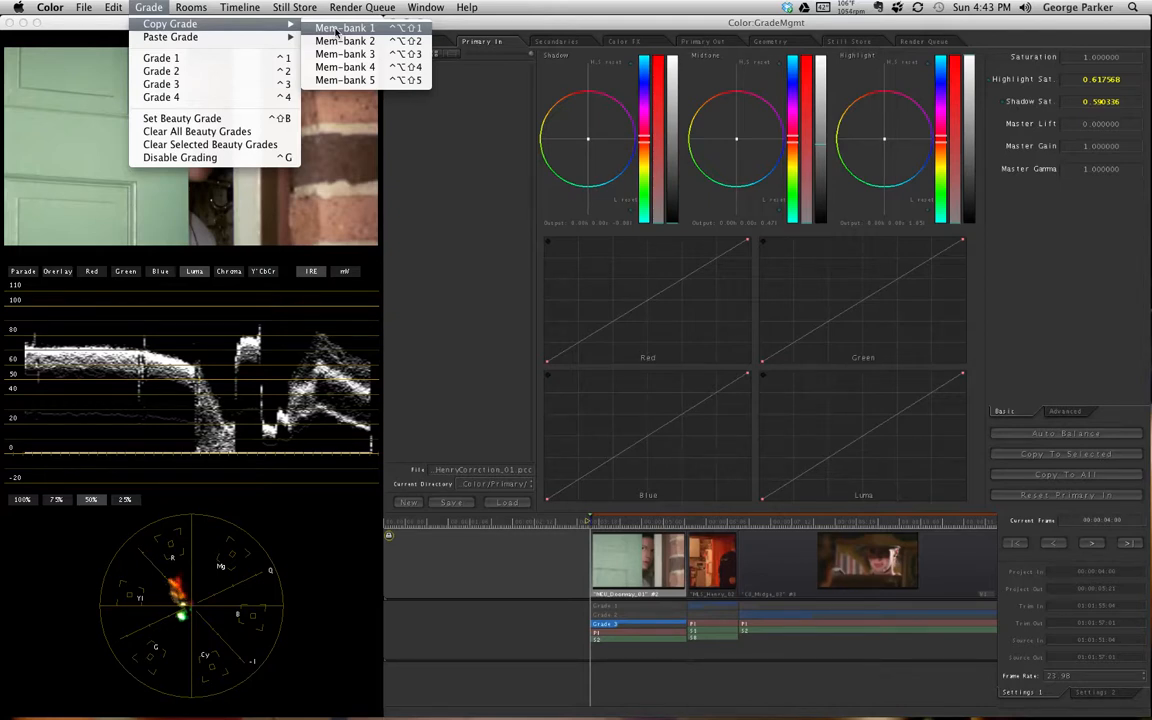
left_click(338, 30)
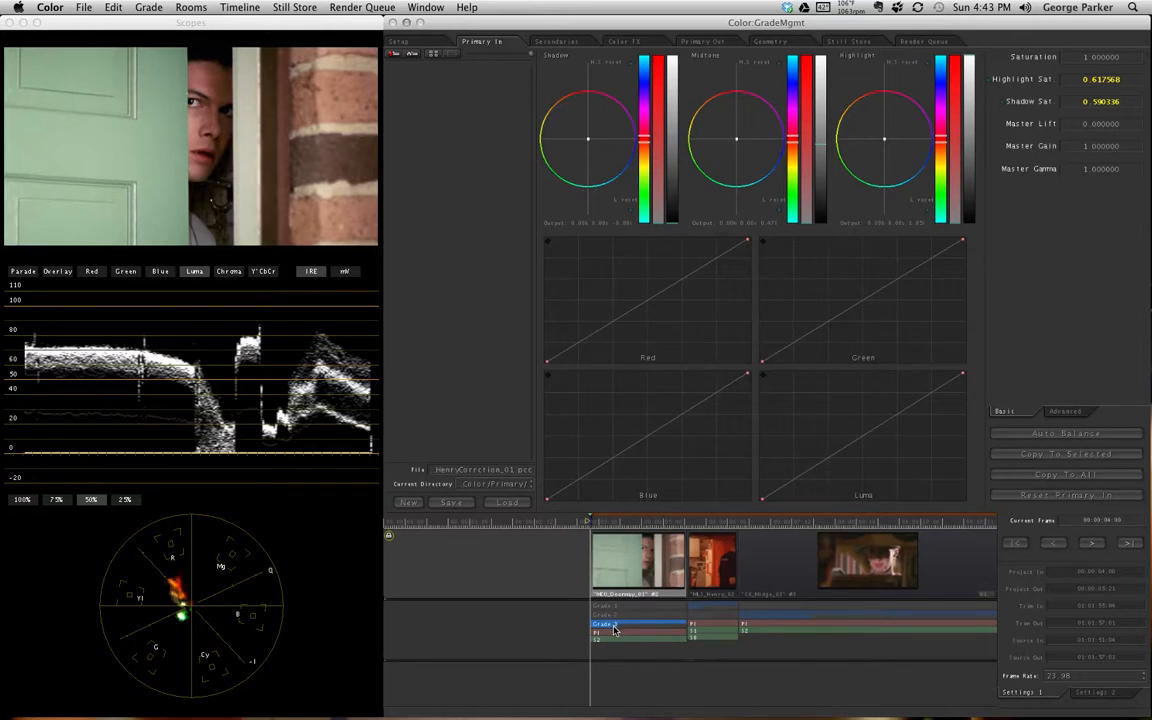
Create Grade 4 on the opening doorway clip and paste the Mem-bank 1 grade into it
left_click(139, 9)
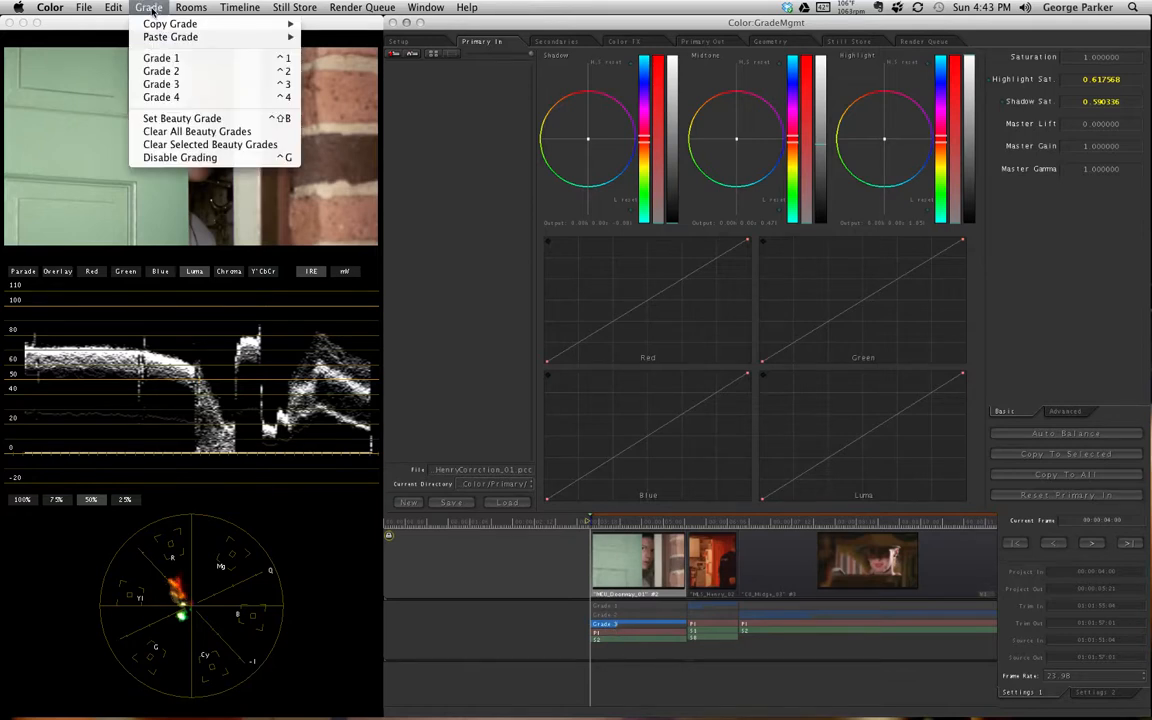
left_click(160, 97)
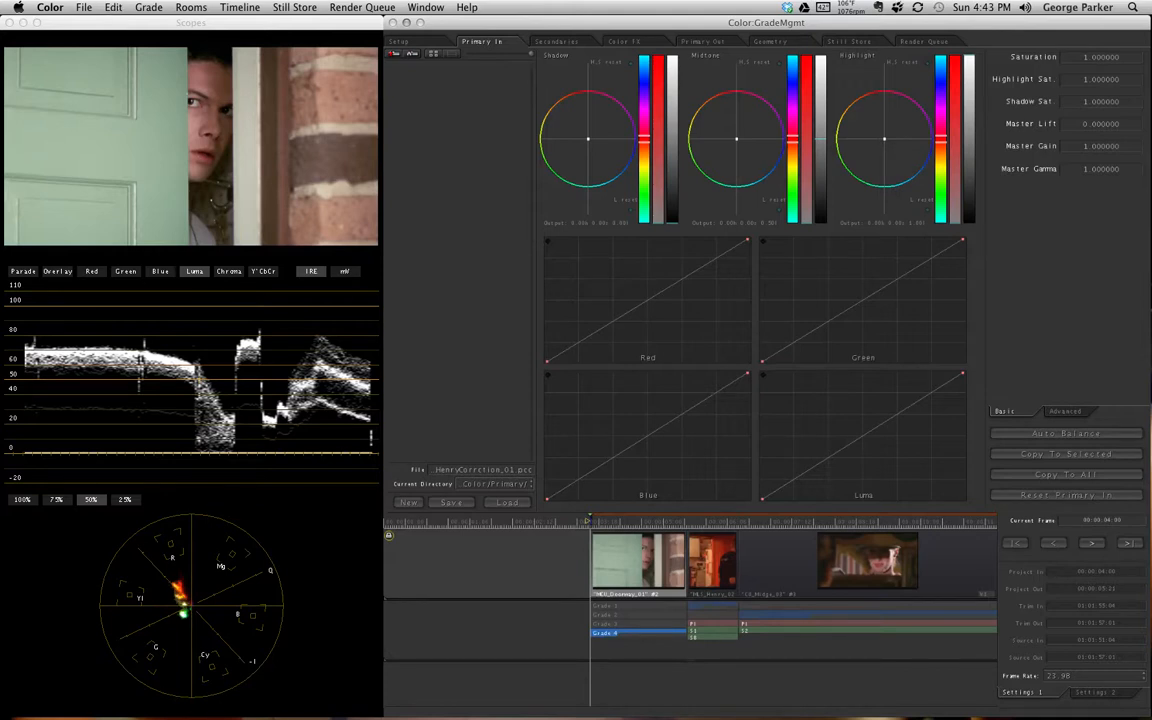
left_click(148, 7)
mouse_move(165, 37)
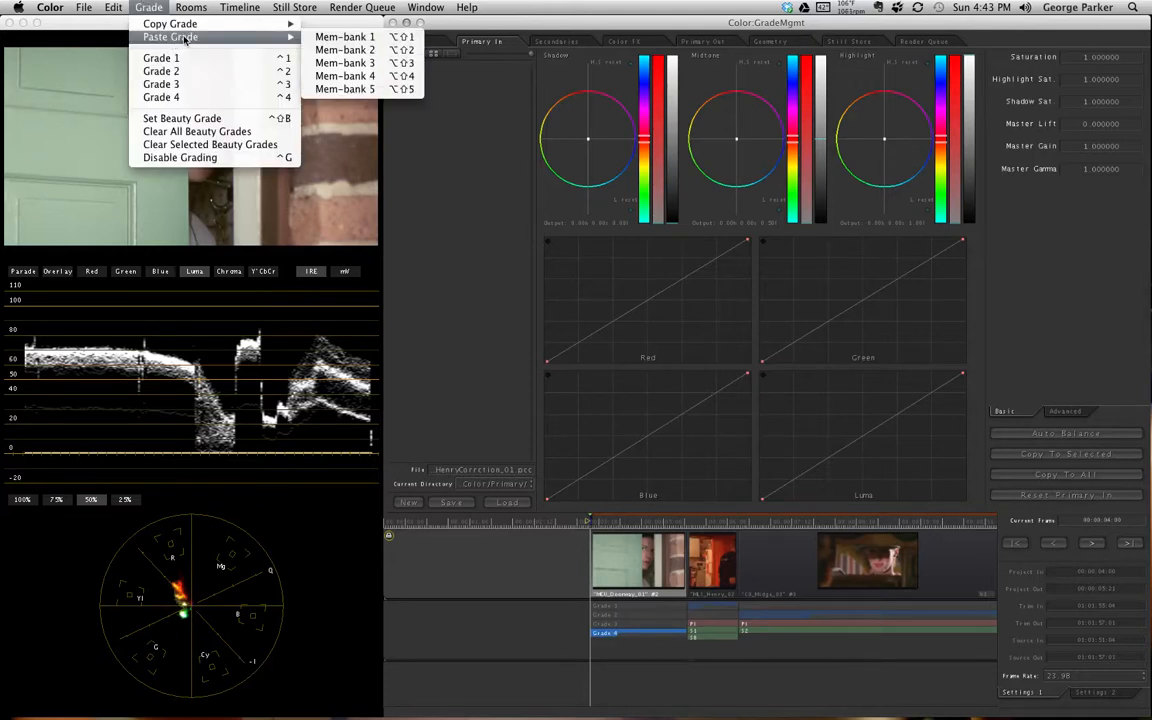
left_click(388, 40)
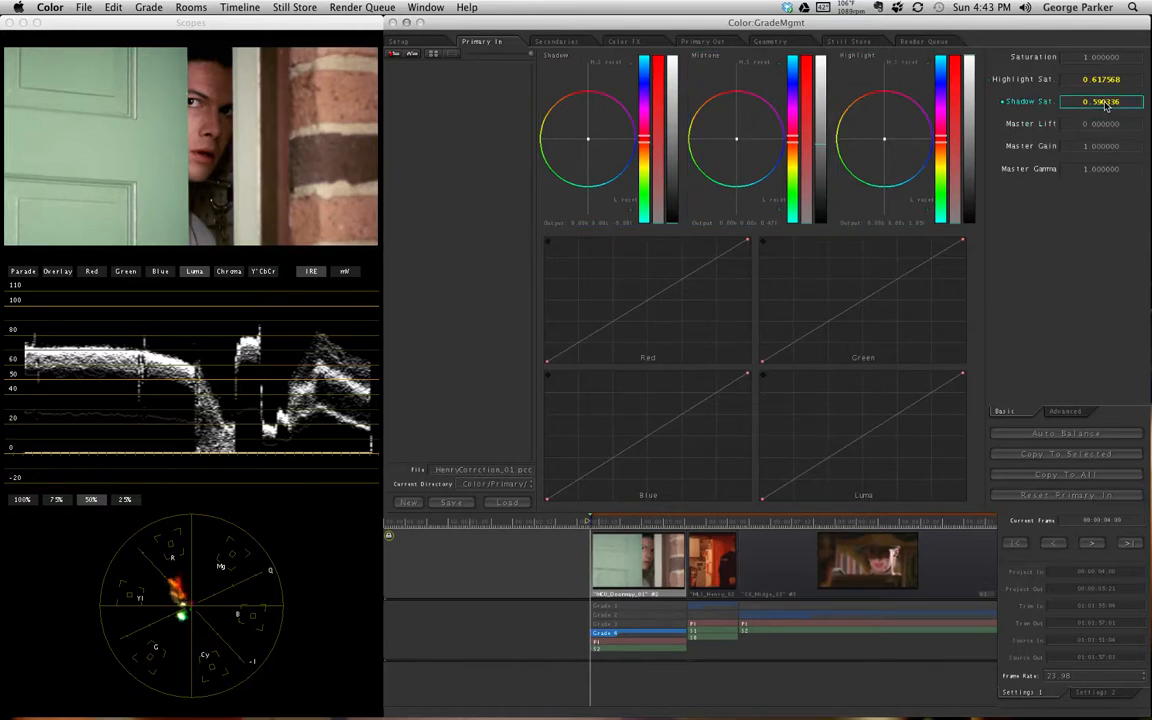
Raise Grade 4's Highlight Sat. to about 1.86
scroll(1109, 82, "up", 5)
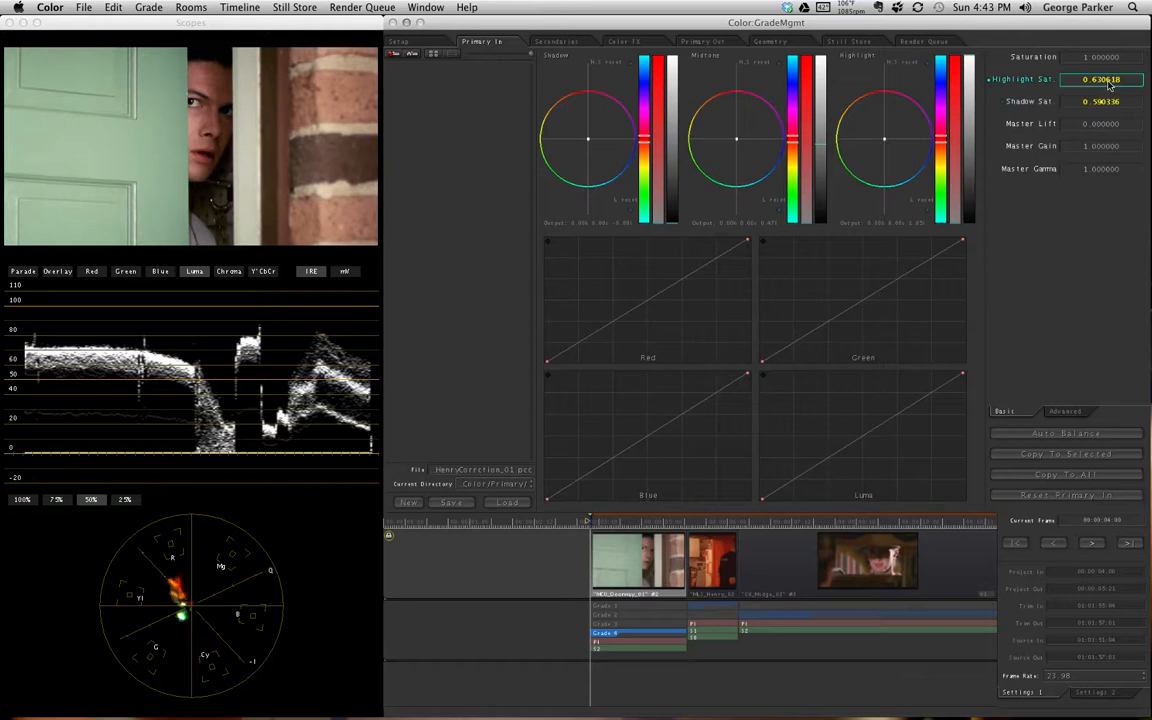
scroll(1105, 83, "up", 10)
scroll(1100, 84, "up", 15)
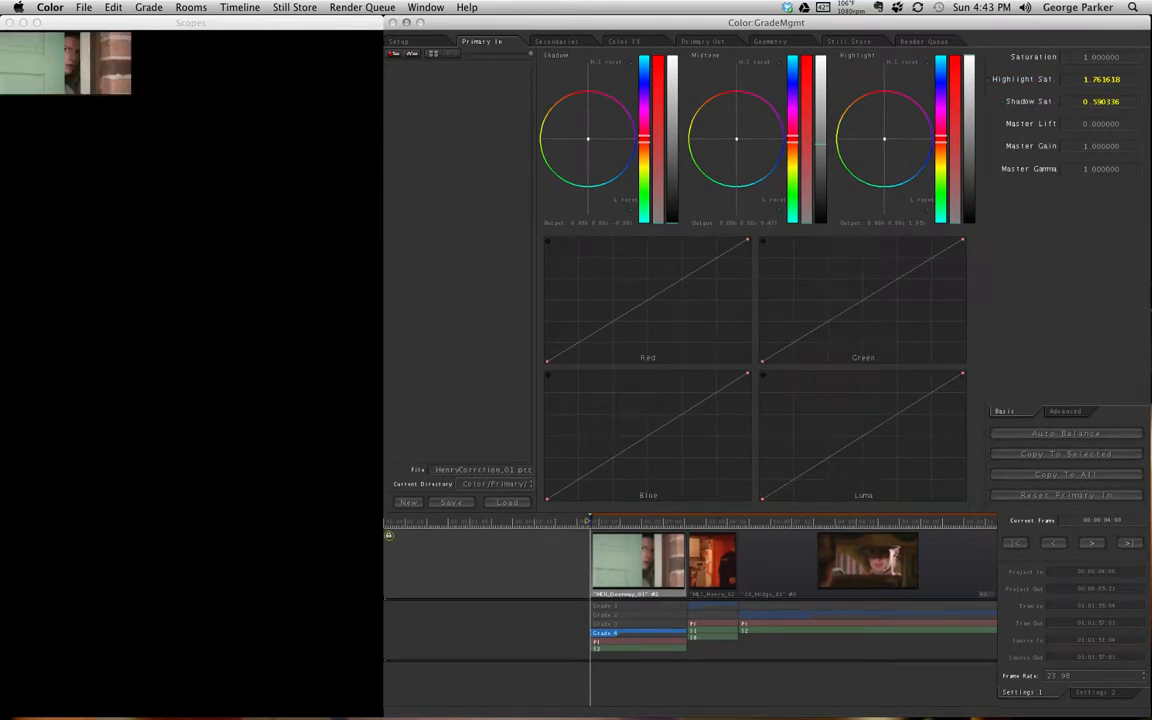
scroll(1102, 82, "up", 1)
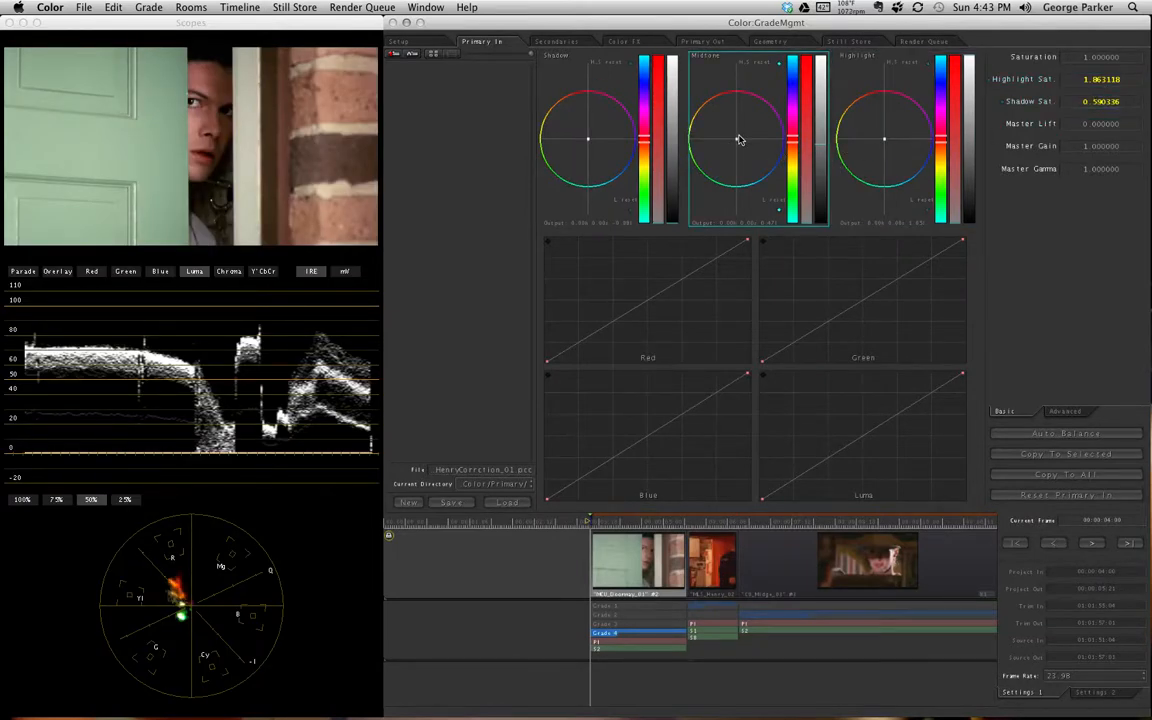
Try pushing Grade 4's midtone color balance toward magenta, and bring its saturation back to neutral
left_click_drag(737, 138, 740, 133)
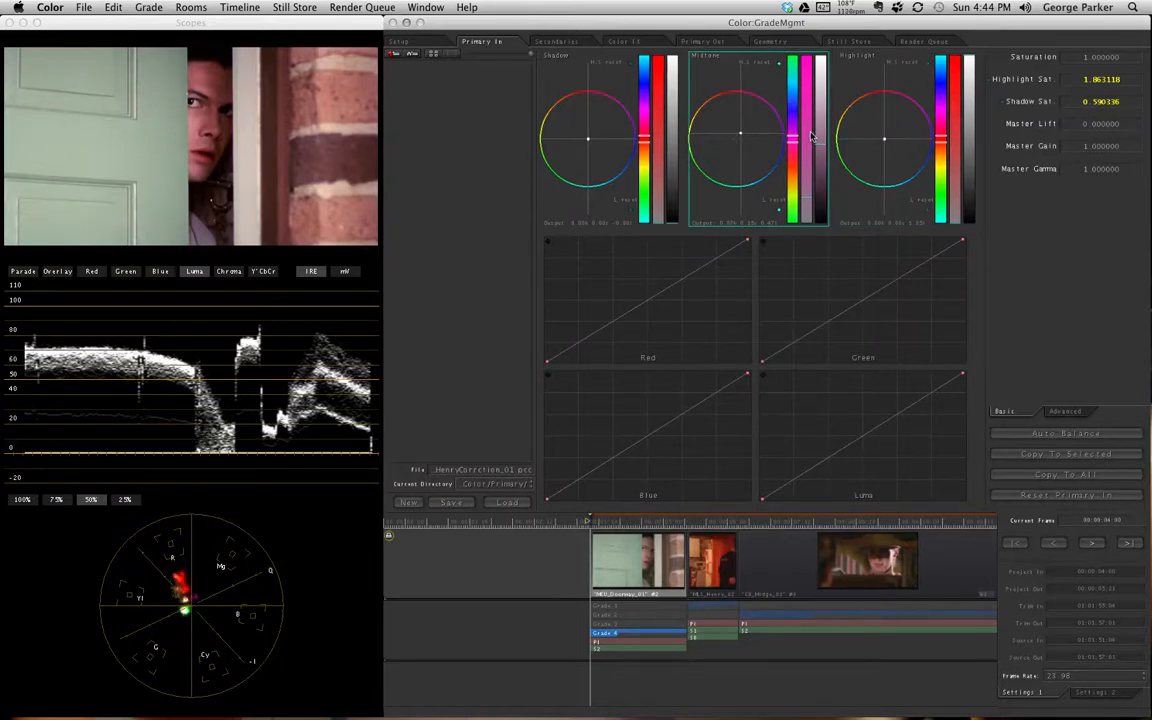
left_click_drag(808, 135, 808, 160)
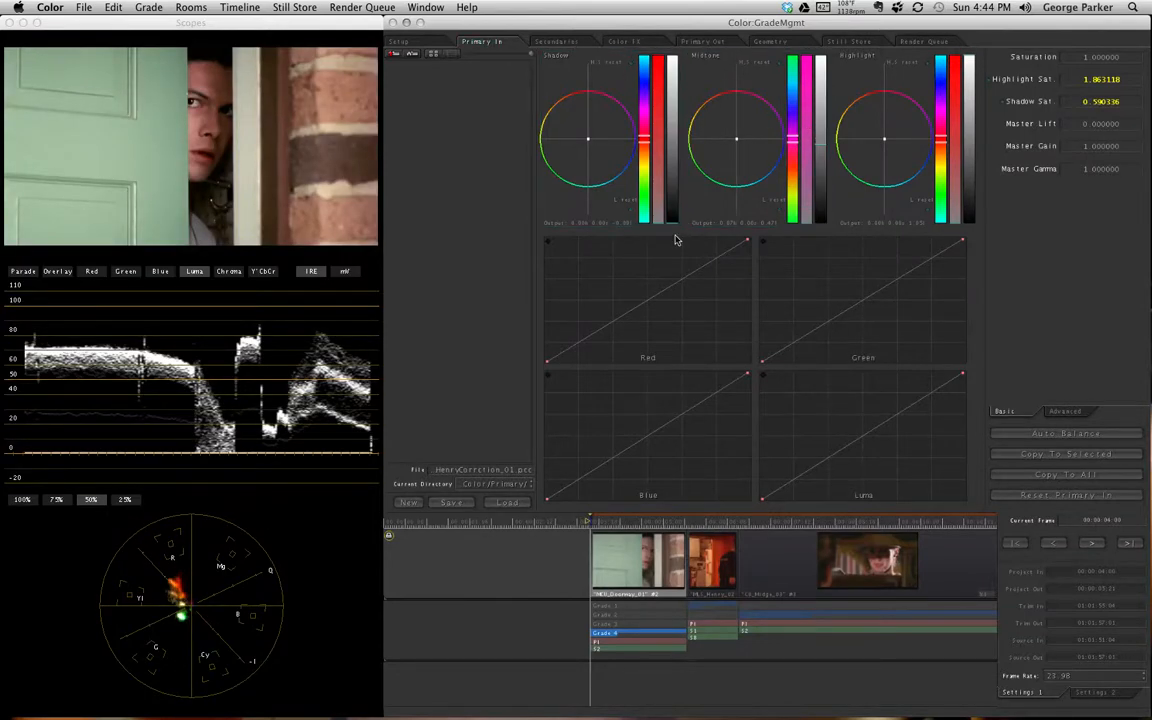
left_click_drag(658, 156, 658, 158)
Shape Grade 4's Luma curve with three control points, raising the middle and pulling down the highlights and shadows
left_click(850, 431)
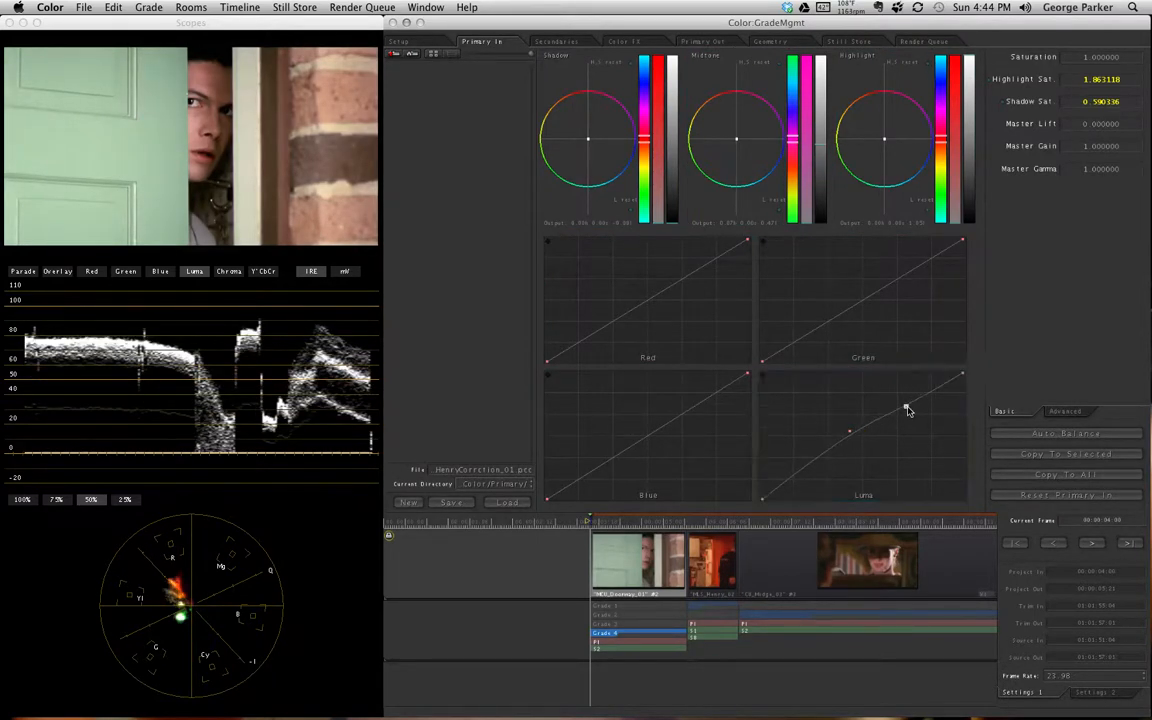
left_click_drag(908, 409, 907, 425)
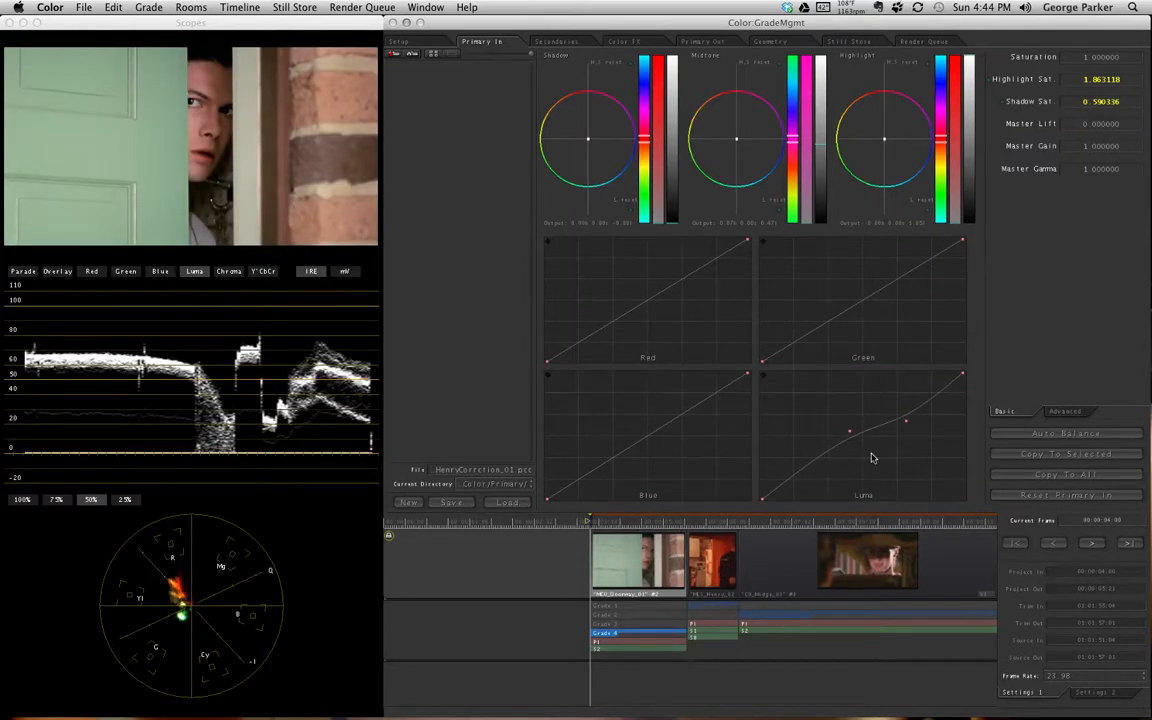
left_click_drag(784, 484, 795, 492)
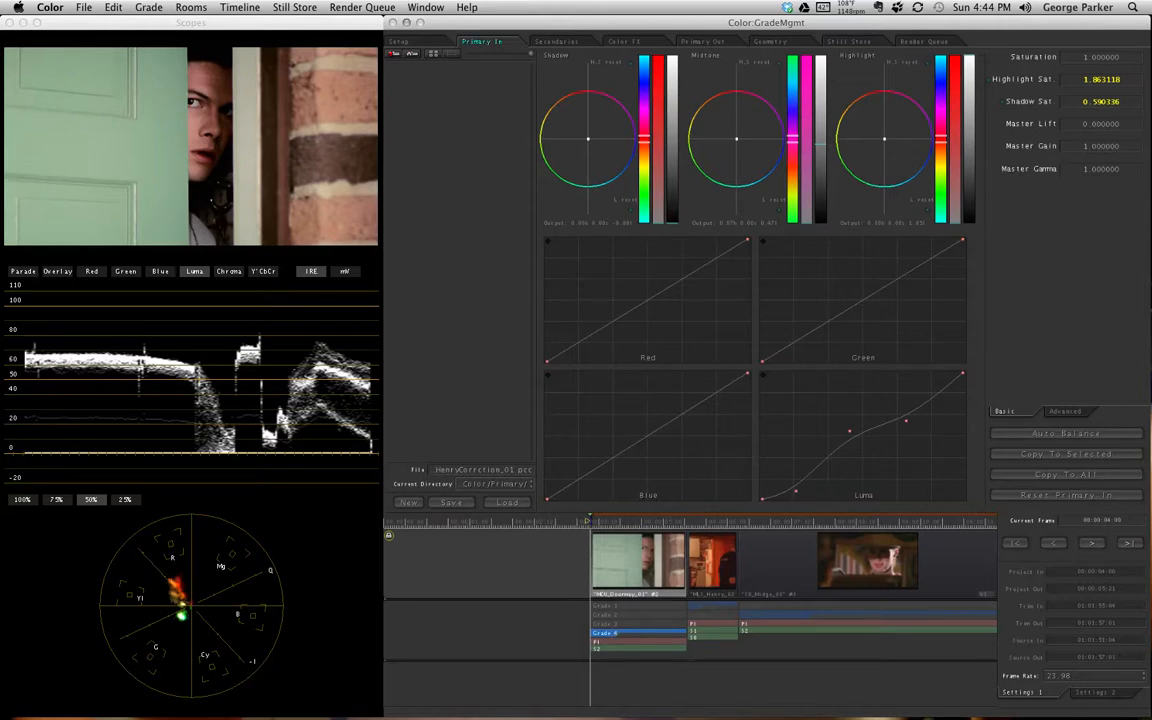
left_click(148, 8)
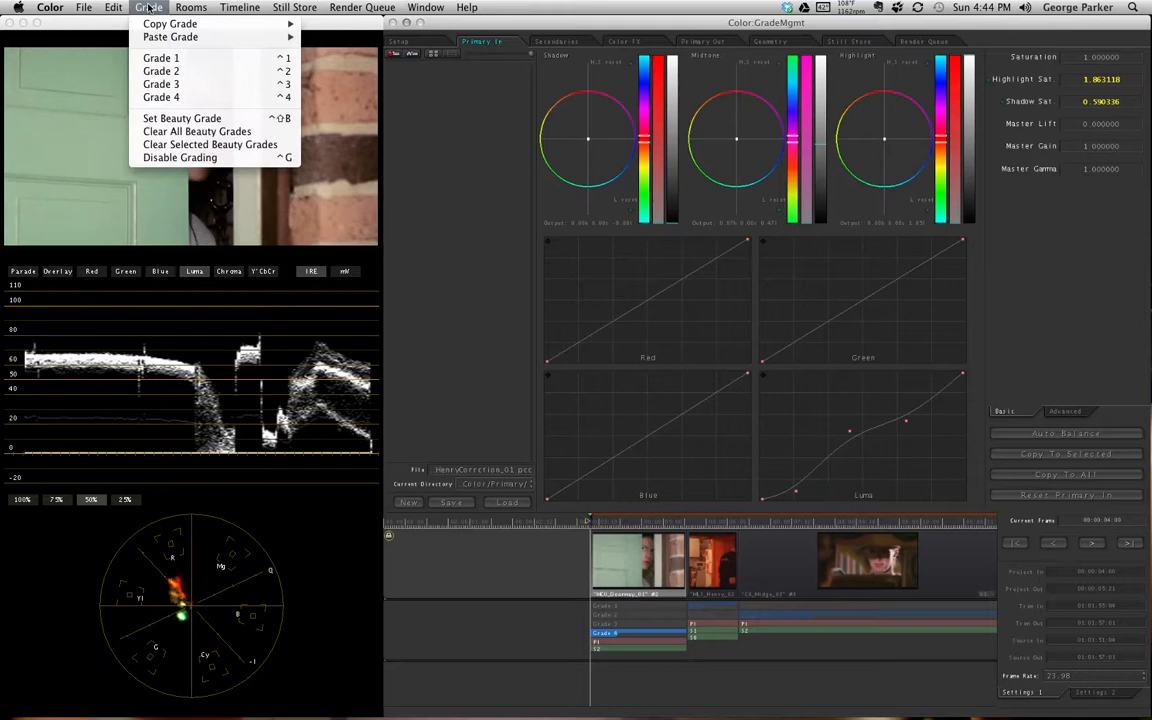
left_click(148, 8)
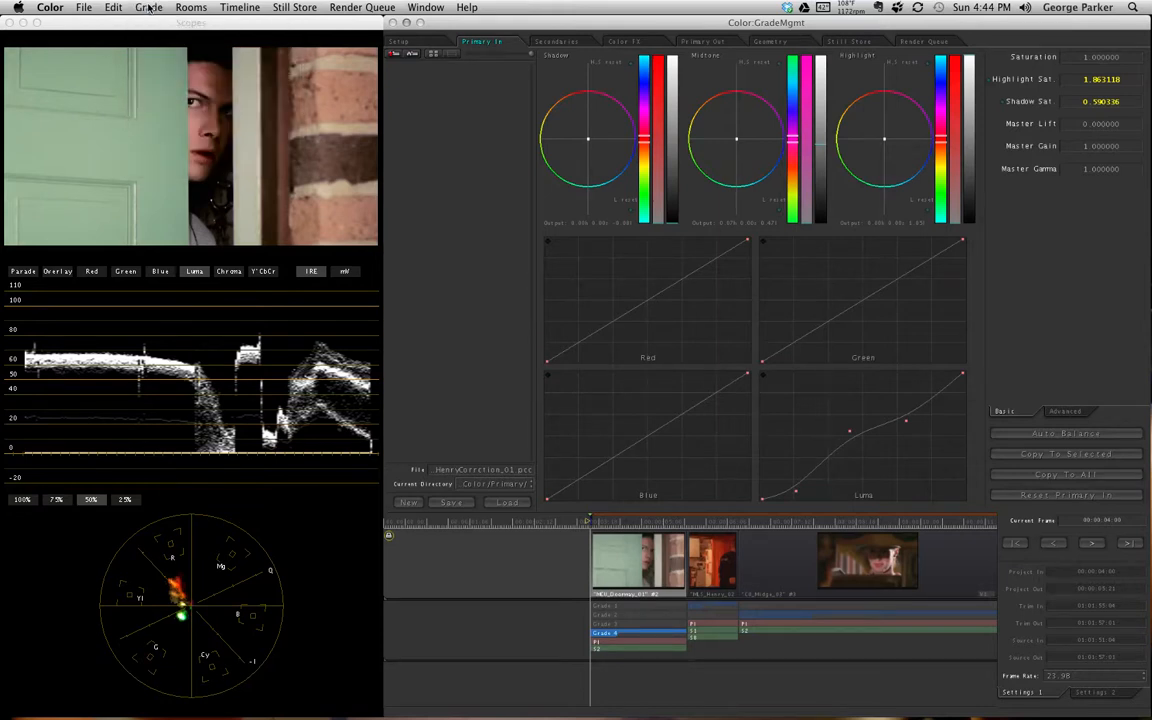
left_click(148, 8)
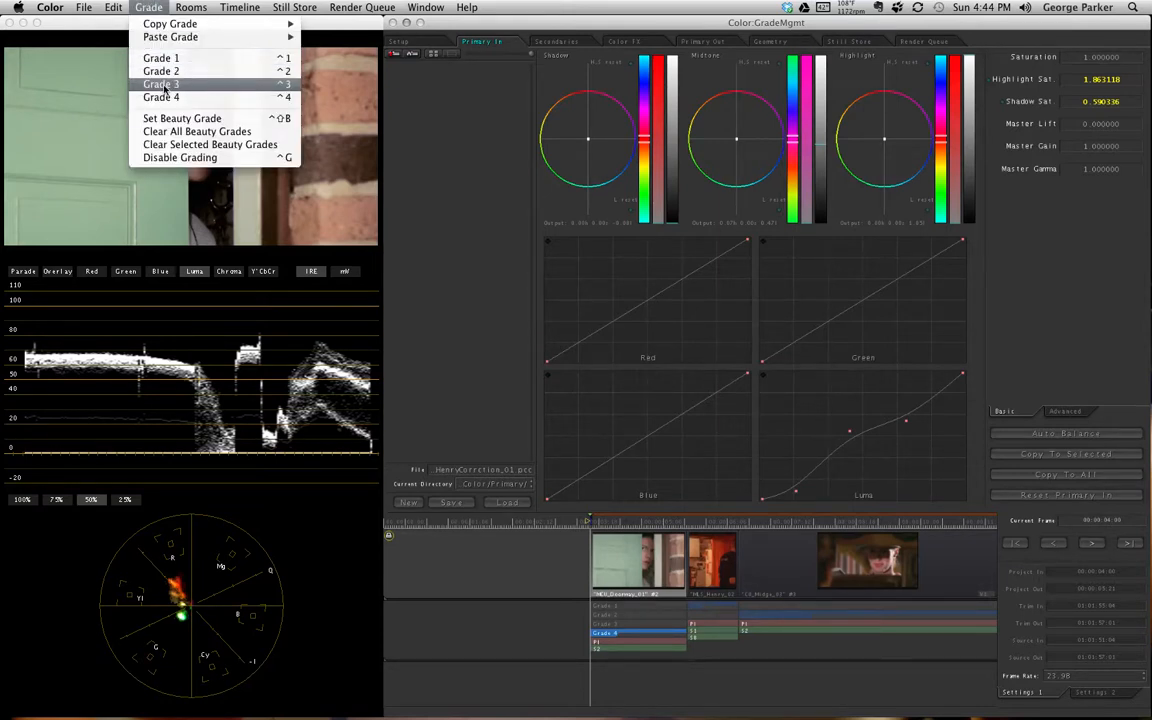
Reset Grade 2 of the opening doorway clip and remove it
left_click(619, 623)
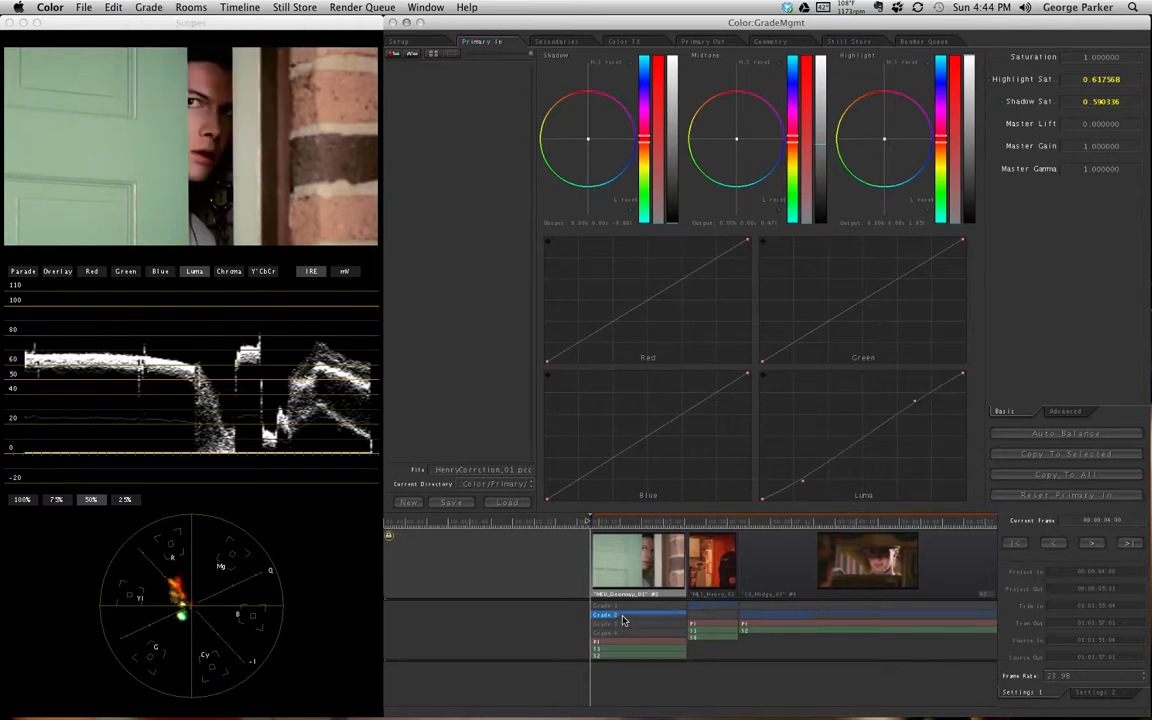
left_click(616, 614)
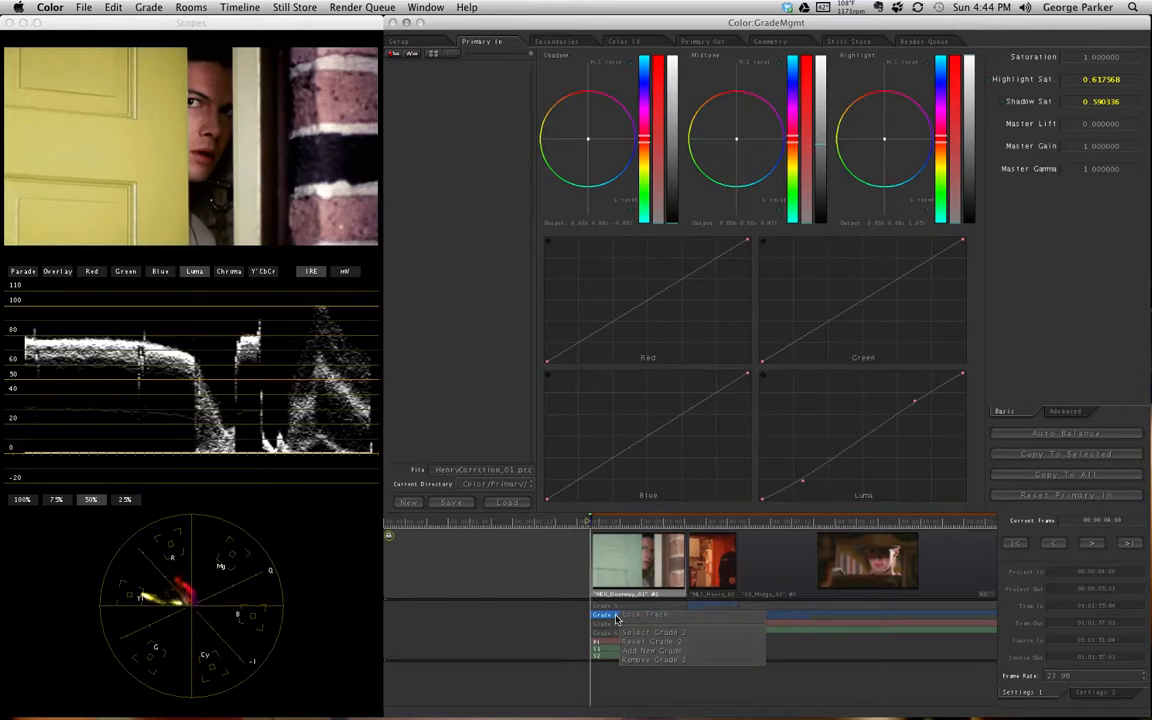
right_click(619, 613)
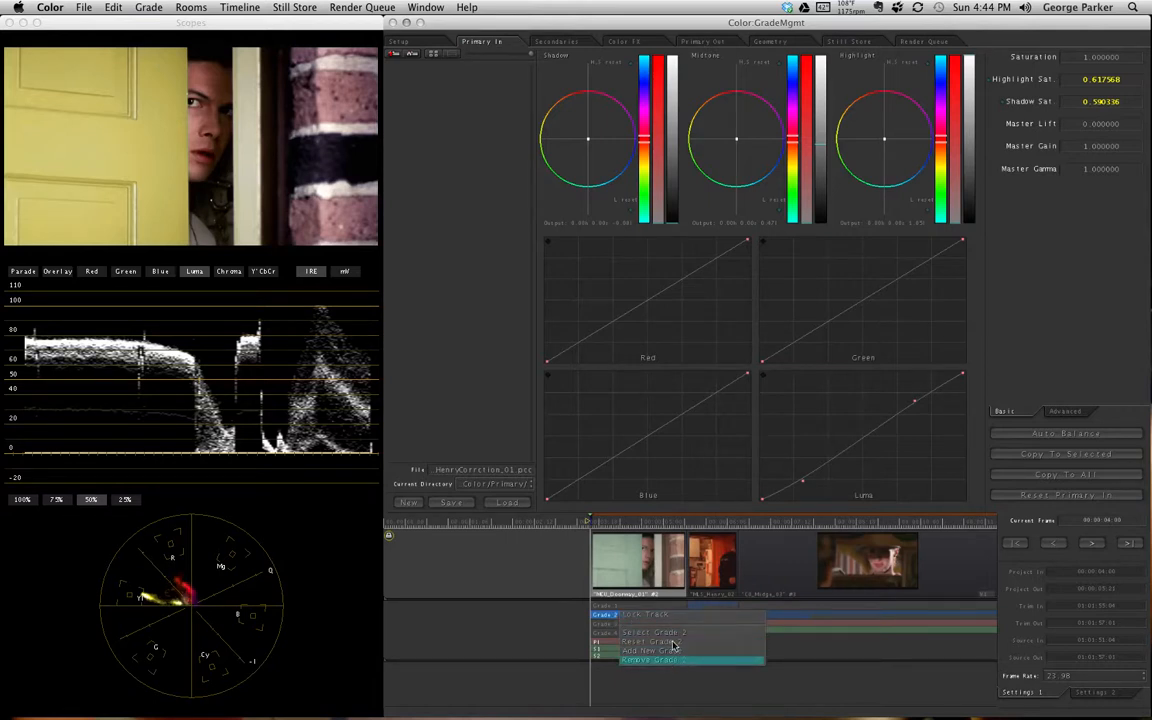
left_click(674, 642)
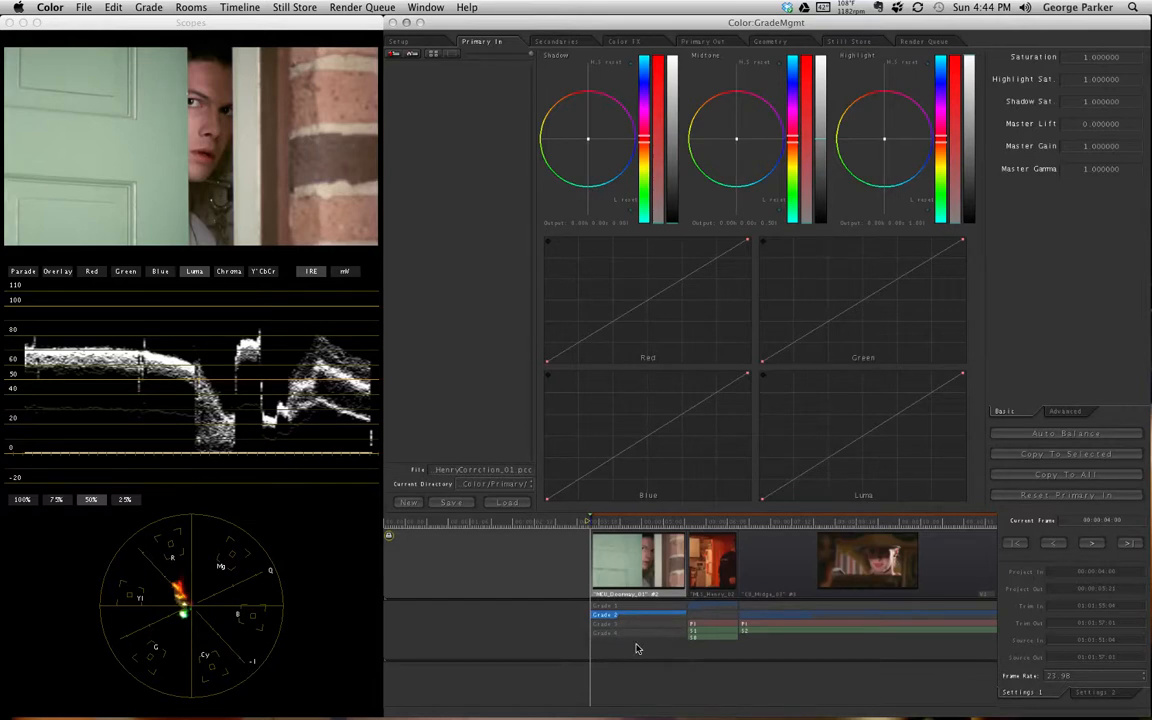
right_click(620, 614)
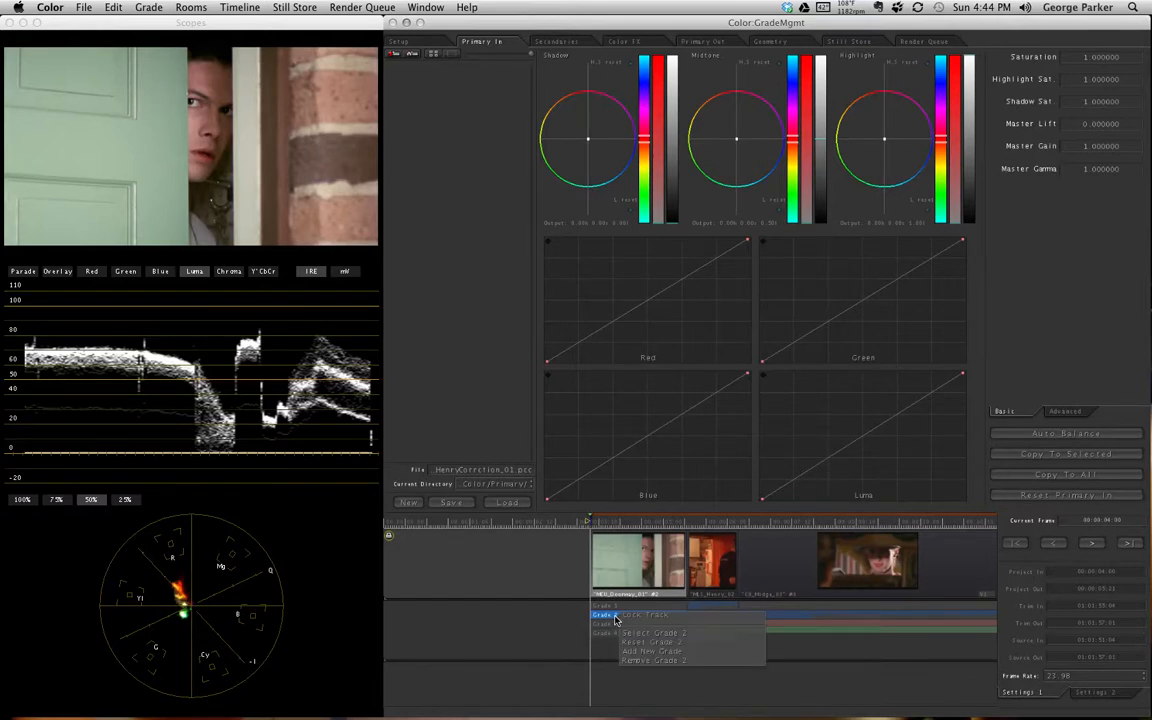
left_click(689, 661)
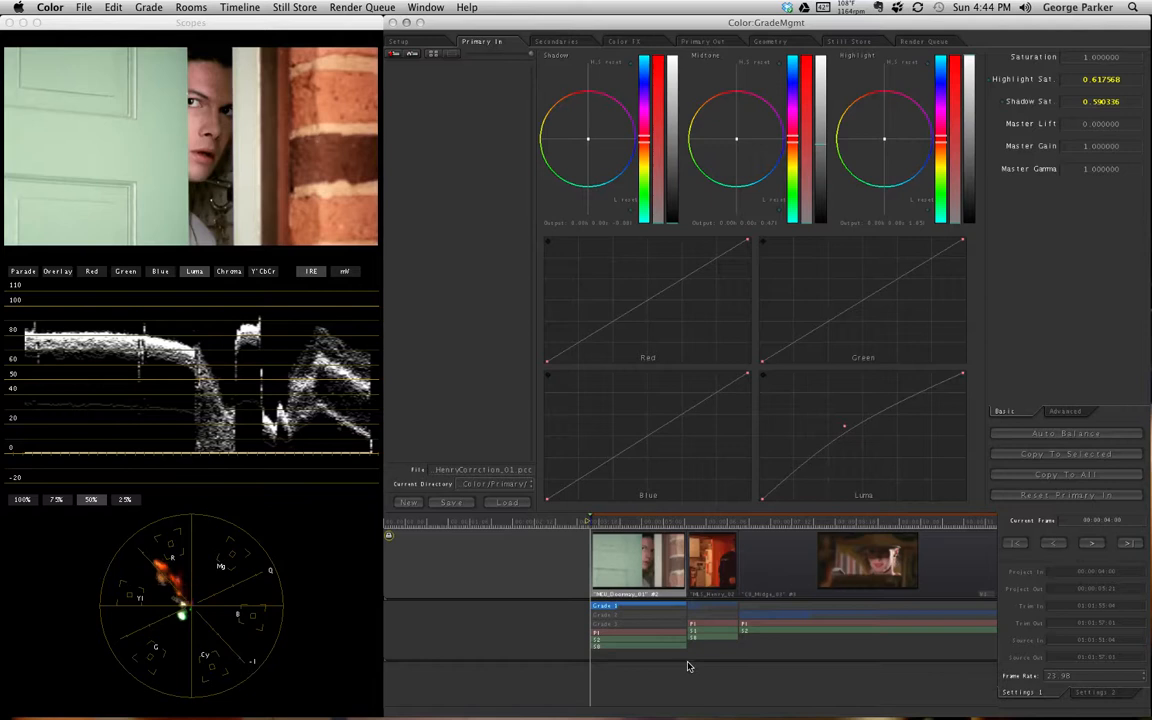
Switch back and forth between Grade 2 and Grade 3 of the opening doorway clip to compare their looks
left_click(618, 616)
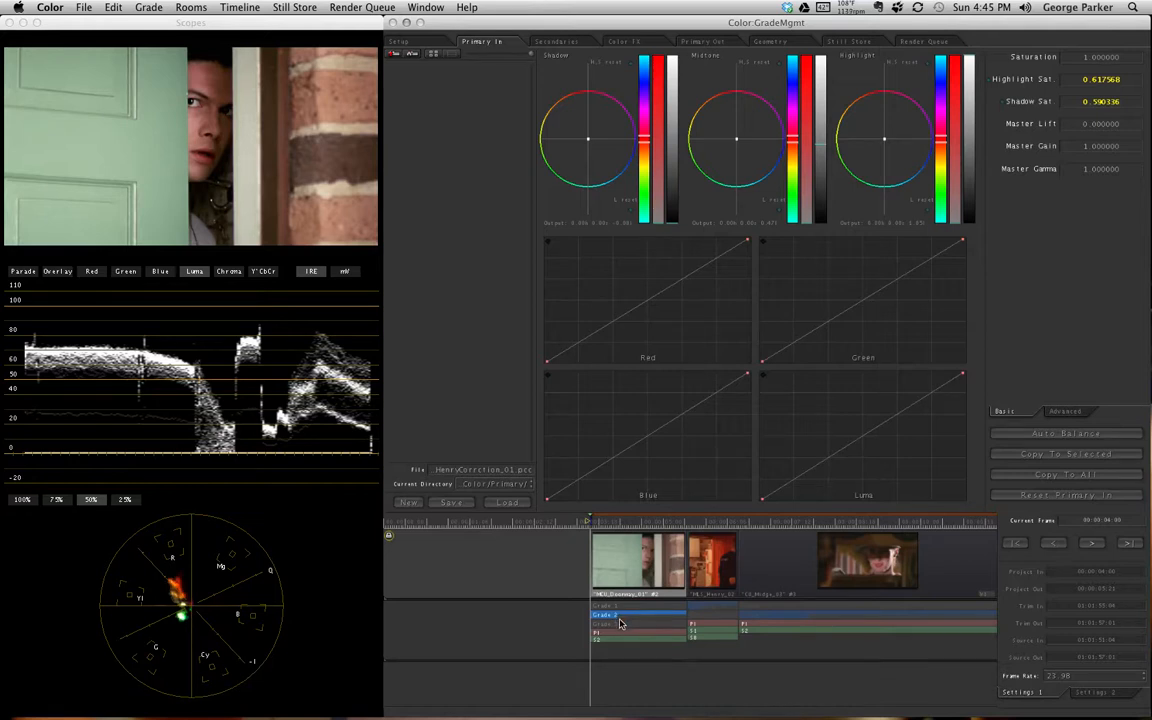
left_click(616, 624)
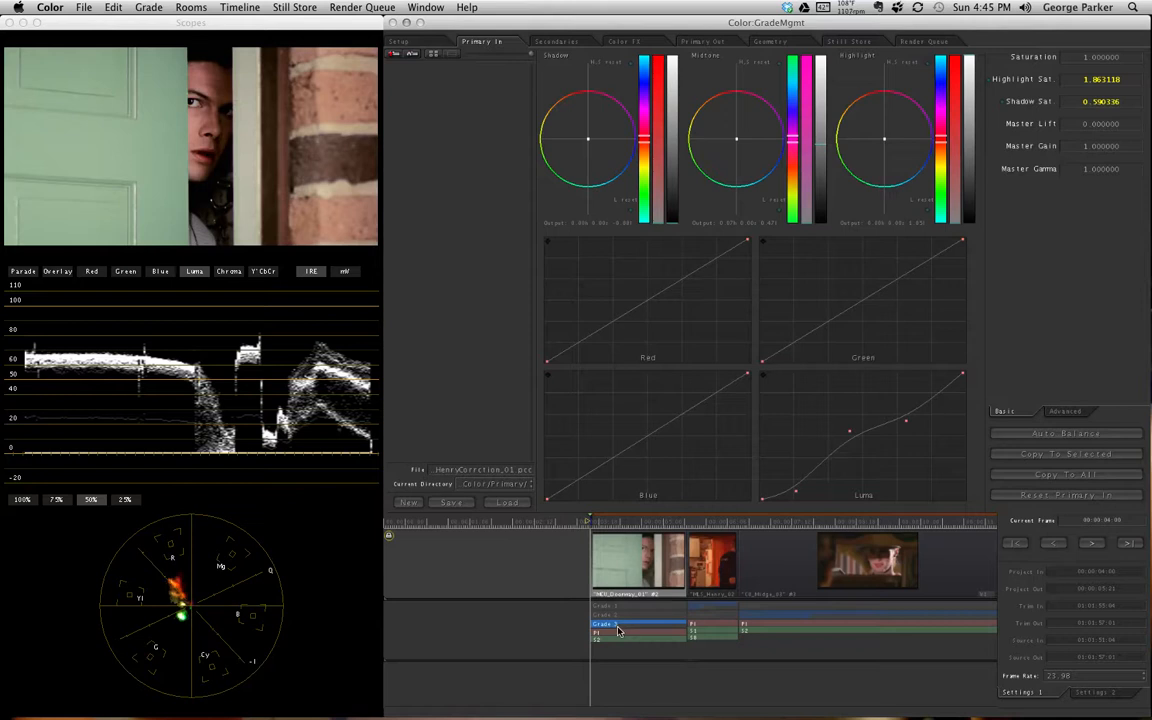
left_click(623, 608)
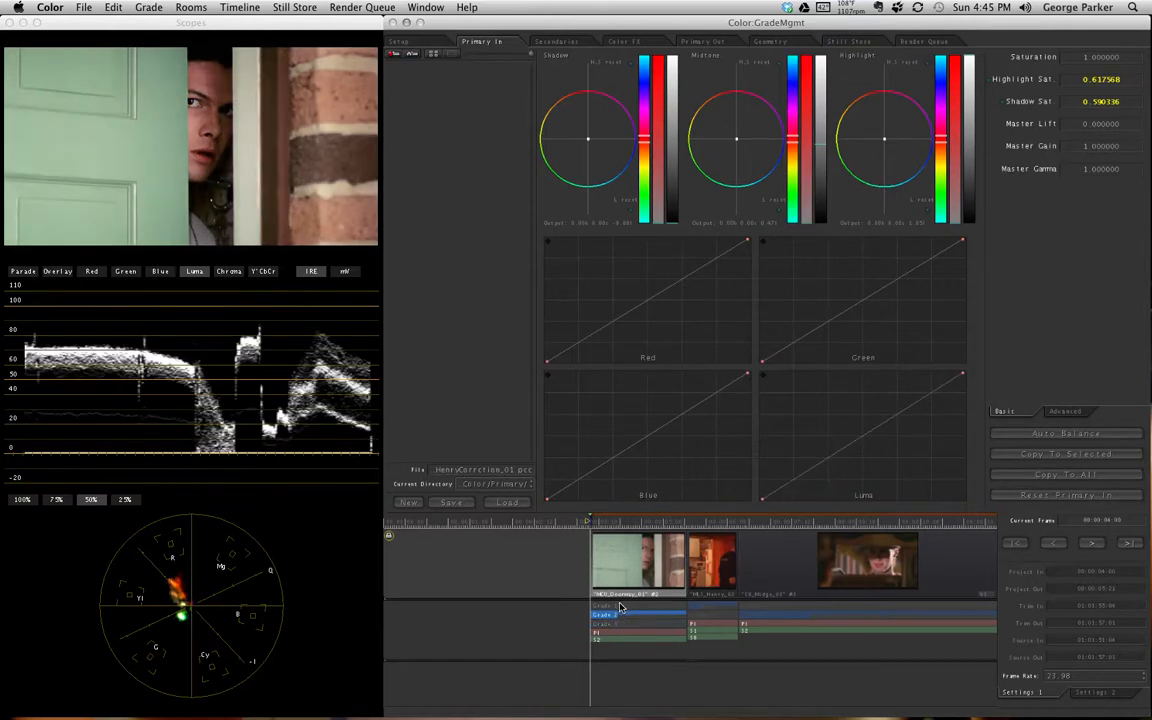
left_click(620, 623)
left_click(621, 617)
Set Grade 3 as the beauty grade of the opening doorway clip
left_click(621, 625)
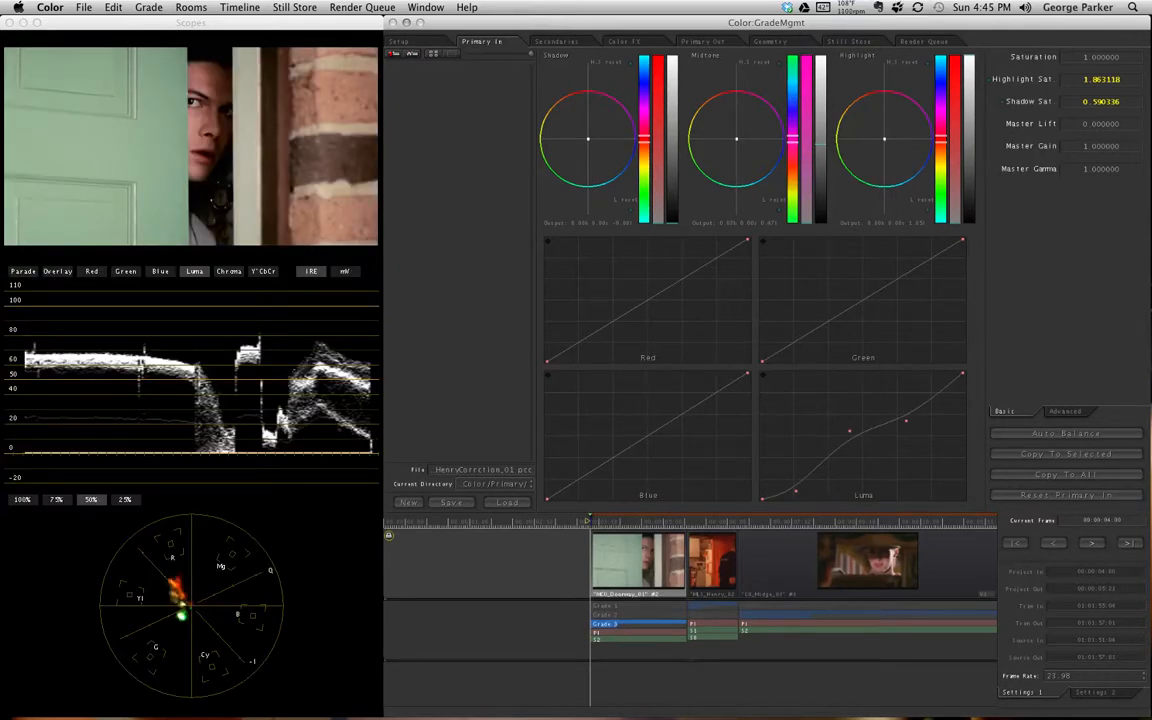
left_click(148, 7)
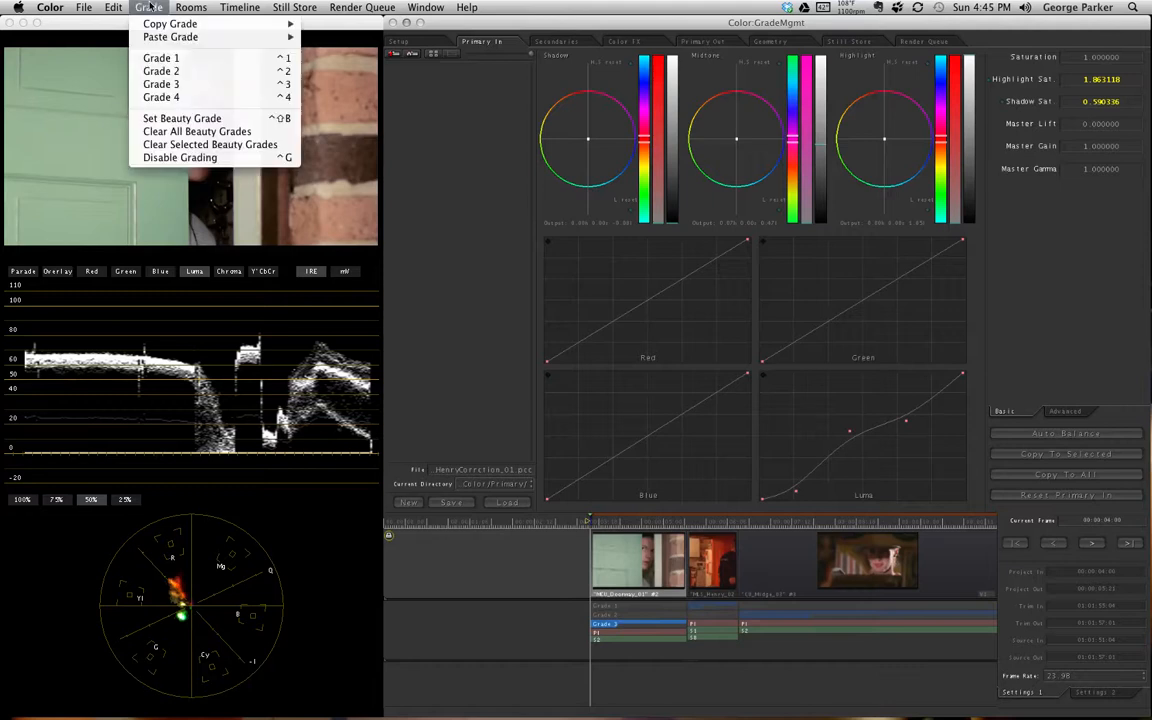
left_click(160, 117)
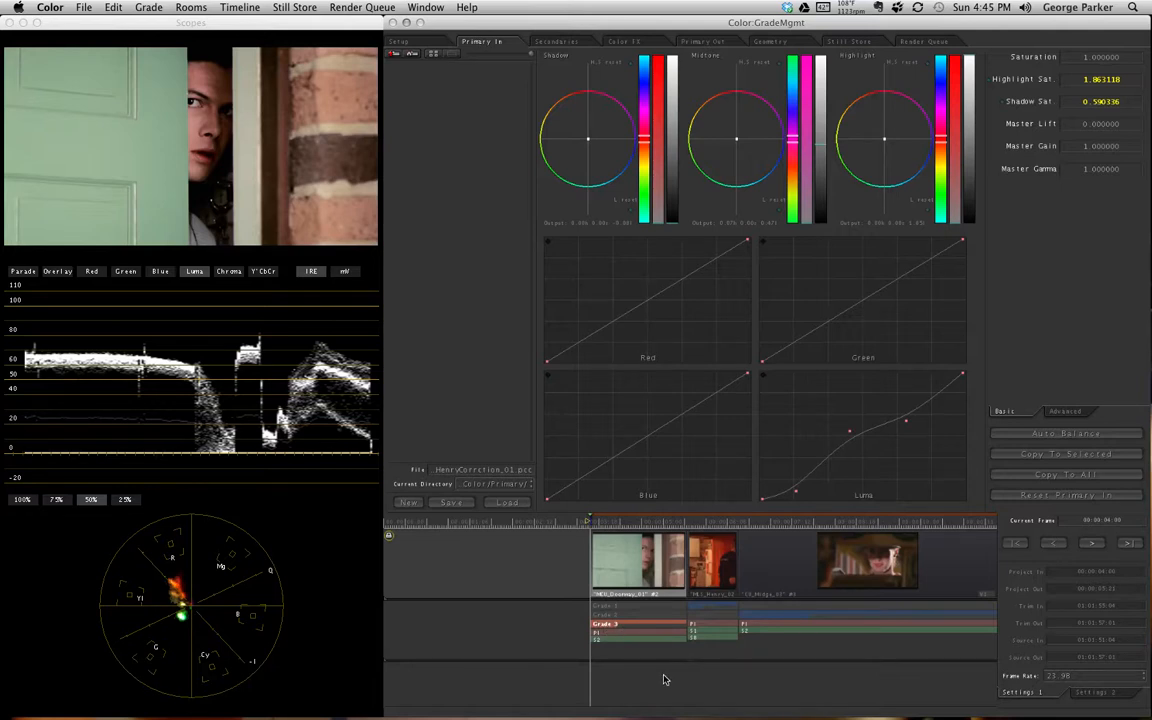
Remove Grade 2 from the opening doorway clip, keeping Grade 1 and the beauty grade
left_click(617, 615)
right_click(619, 618)
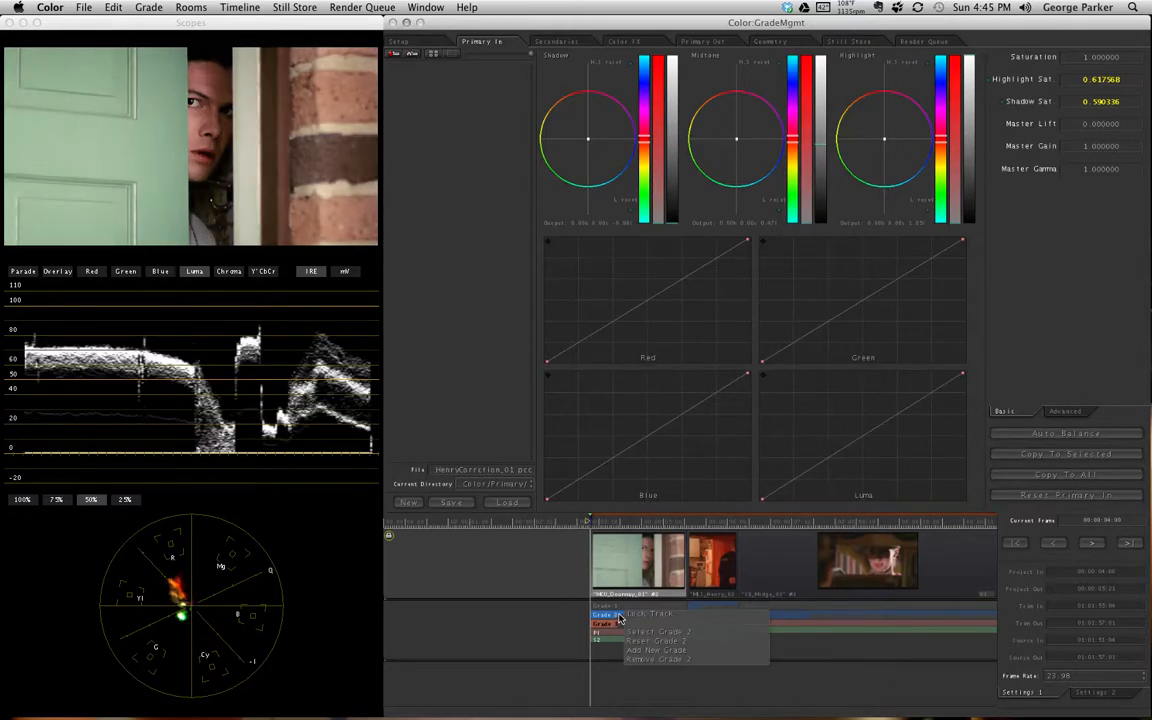
left_click(655, 661)
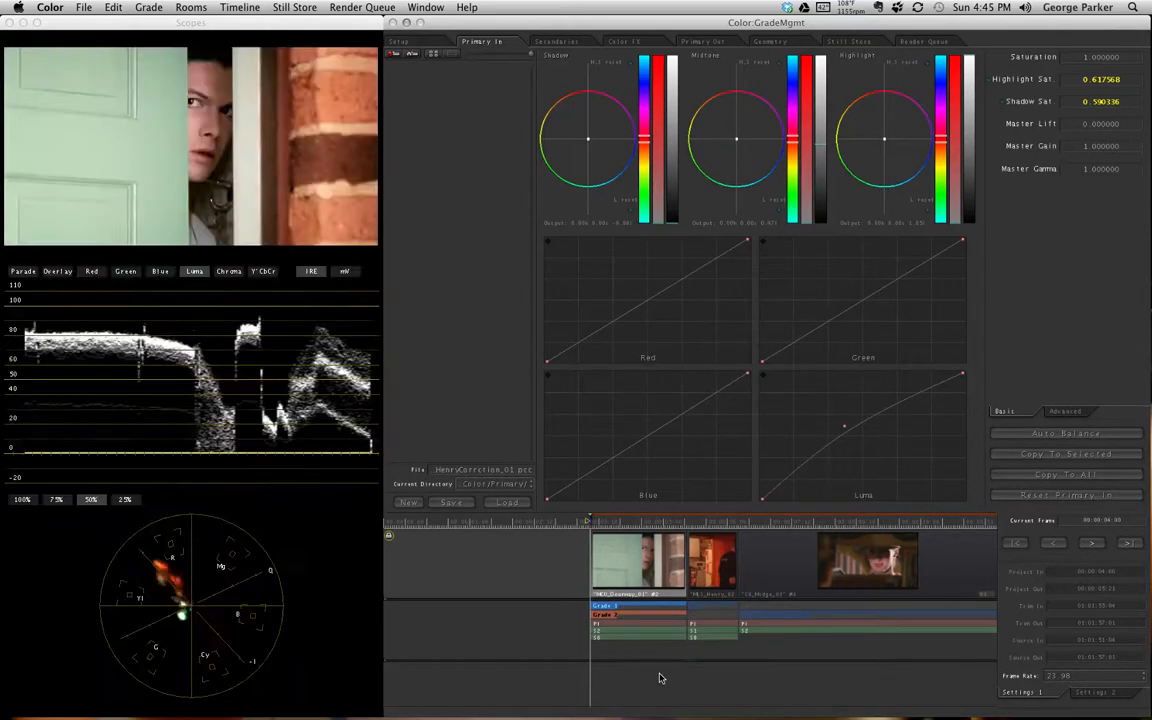
Compare the beauty grade with Grade 1 on the opening doorway clip, with the playhead at 00:00:04:17
left_click(603, 618)
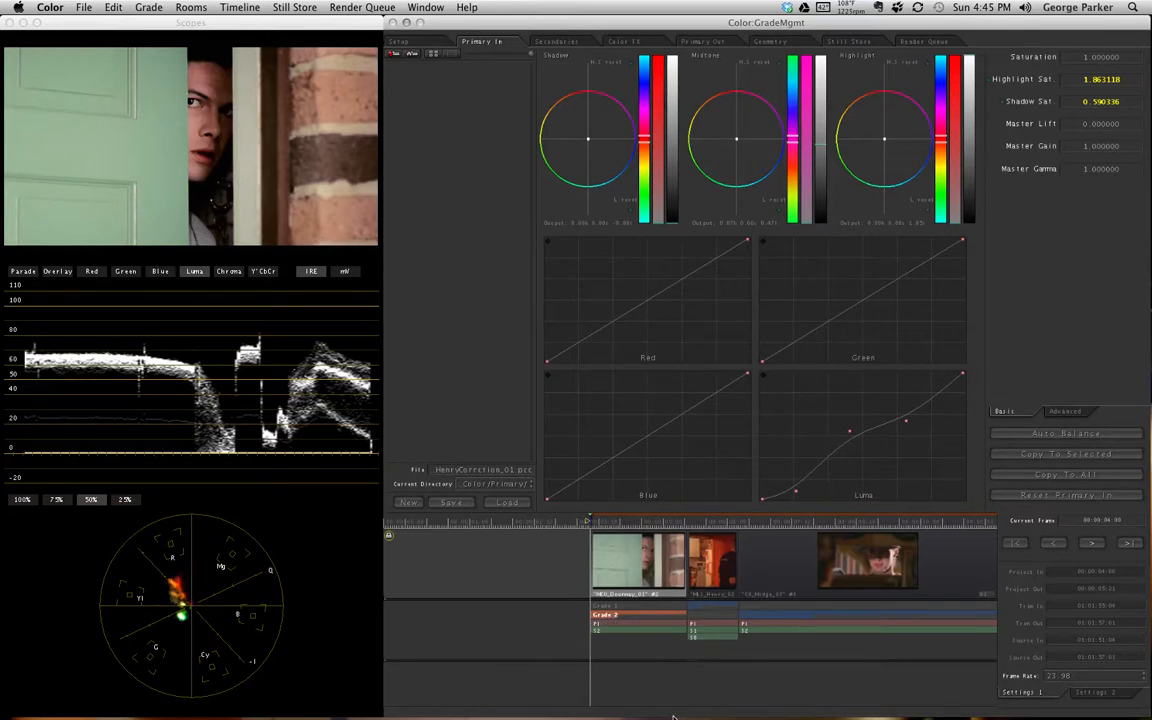
left_click(628, 522)
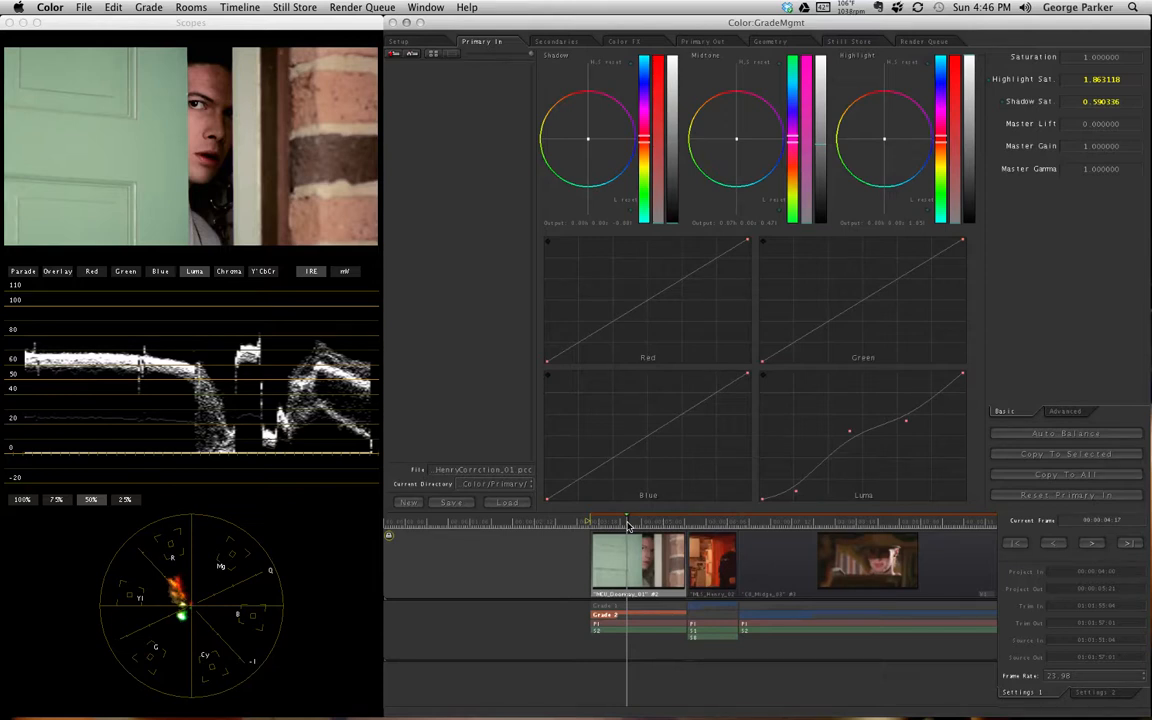
left_click(630, 607)
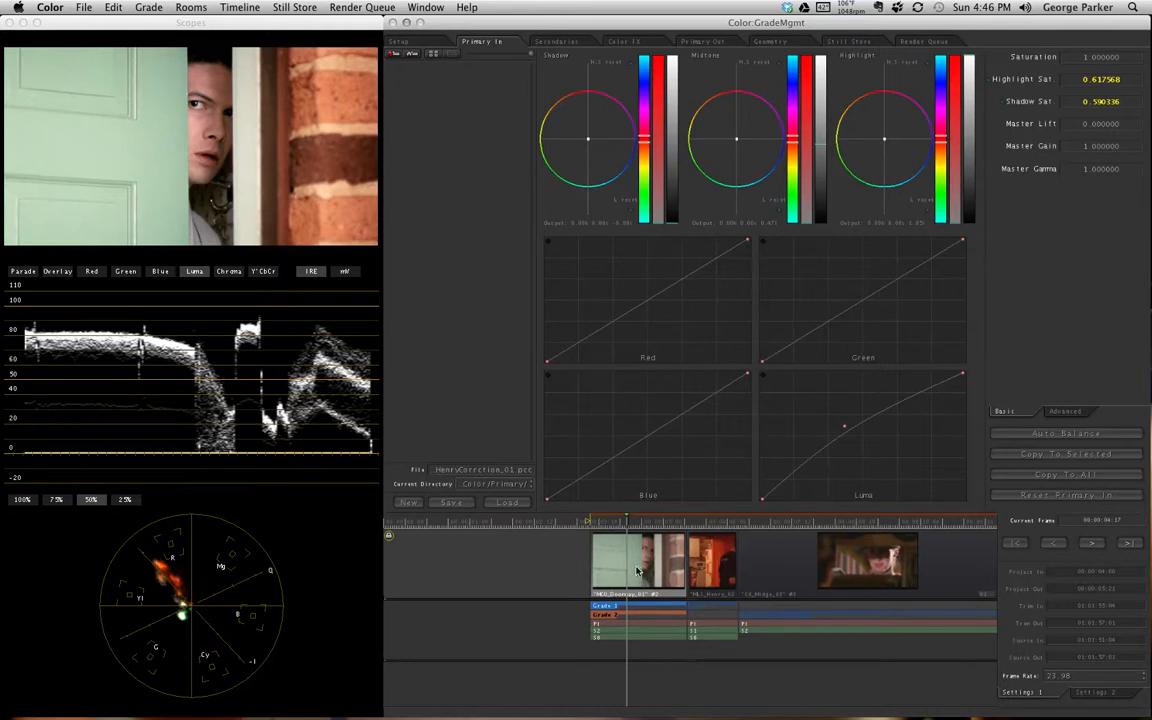
Toggle secondaries 8 and 2 of Grade 1 off and back on to see what each contributes to the doorway clip
left_click(558, 41)
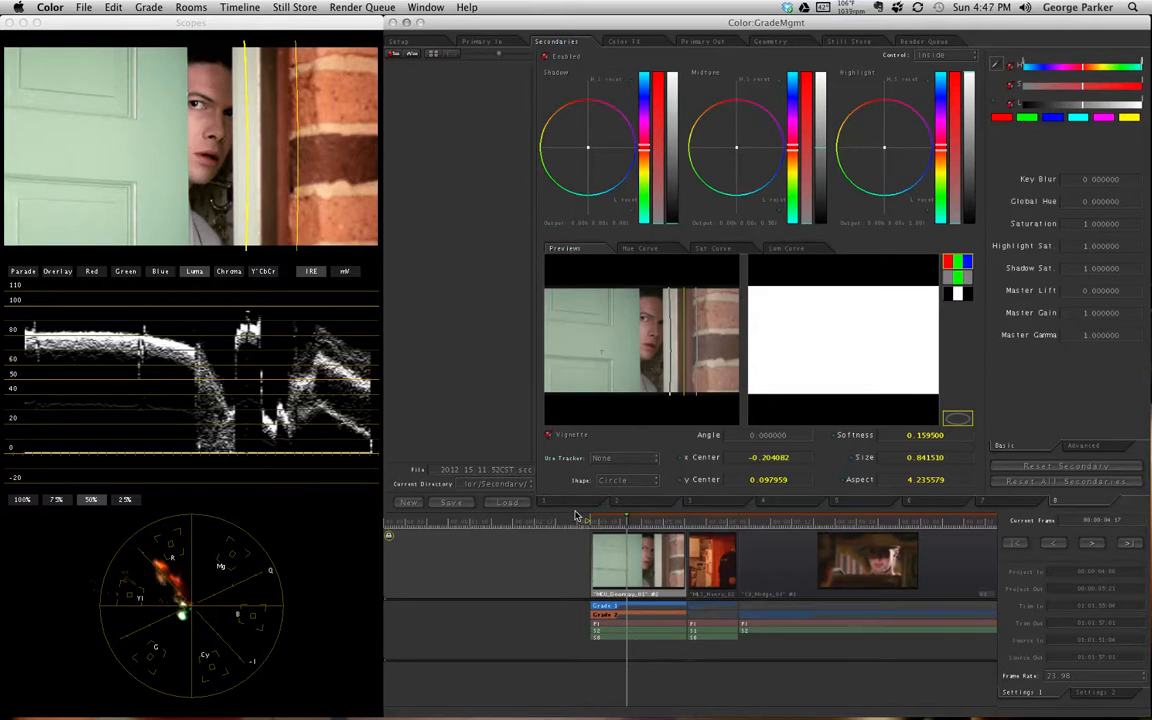
left_click(563, 64)
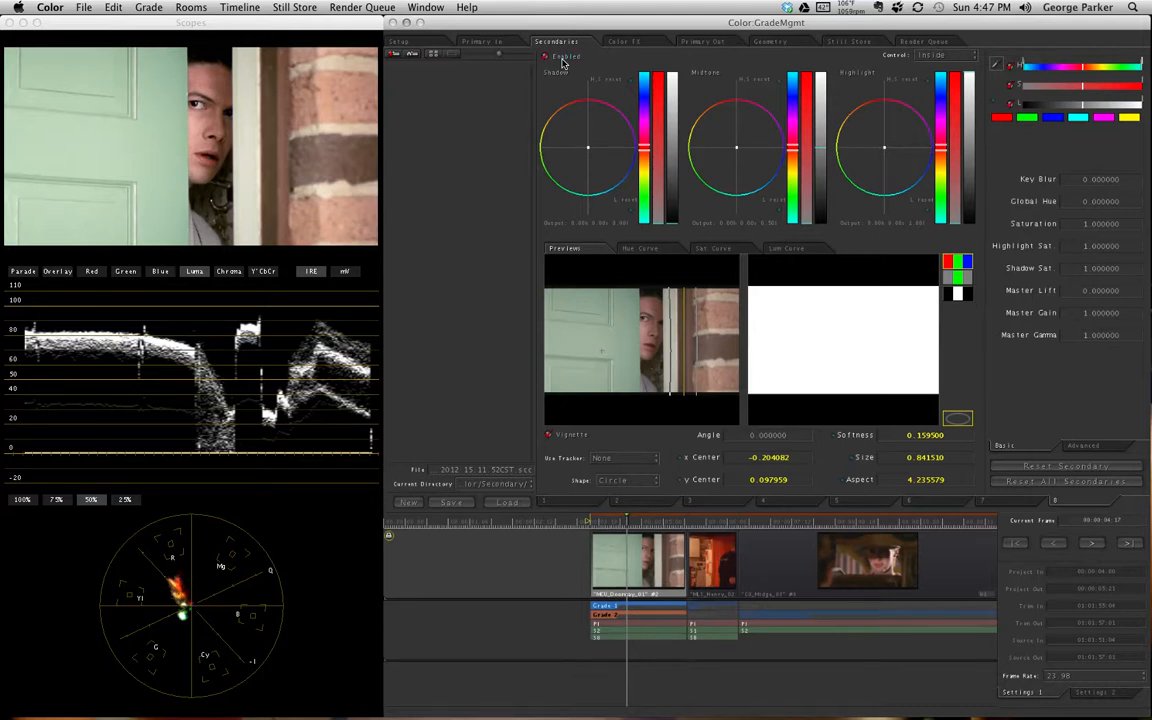
left_click(563, 64)
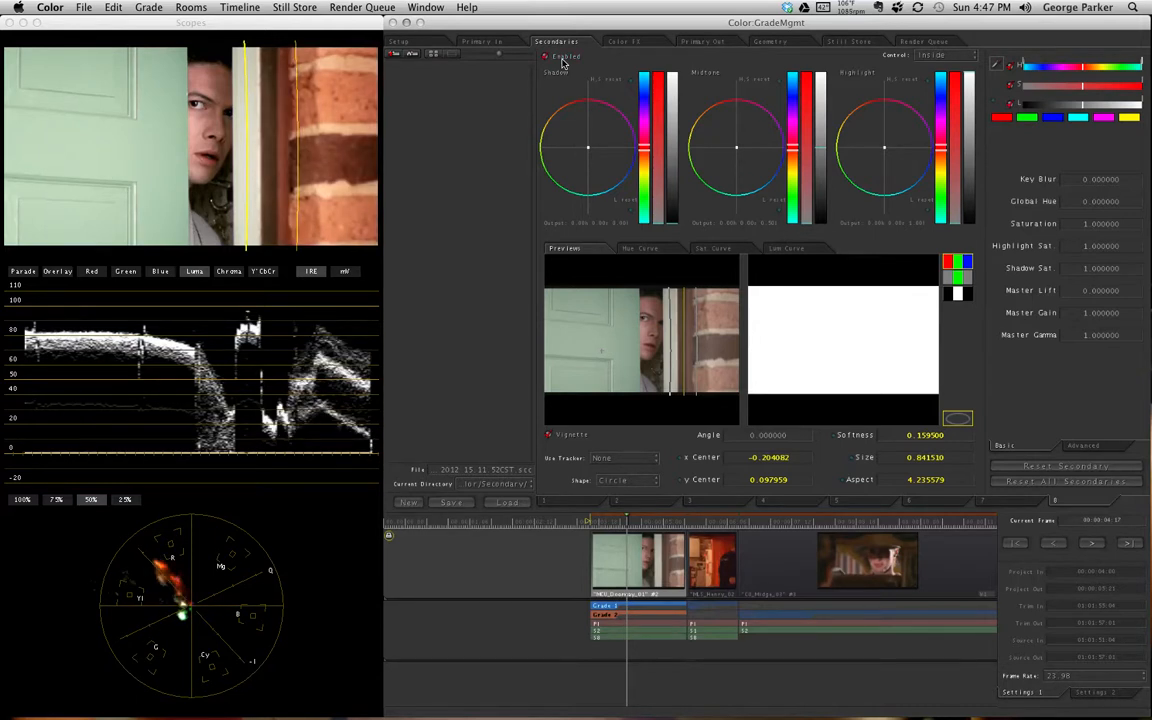
left_click(563, 64)
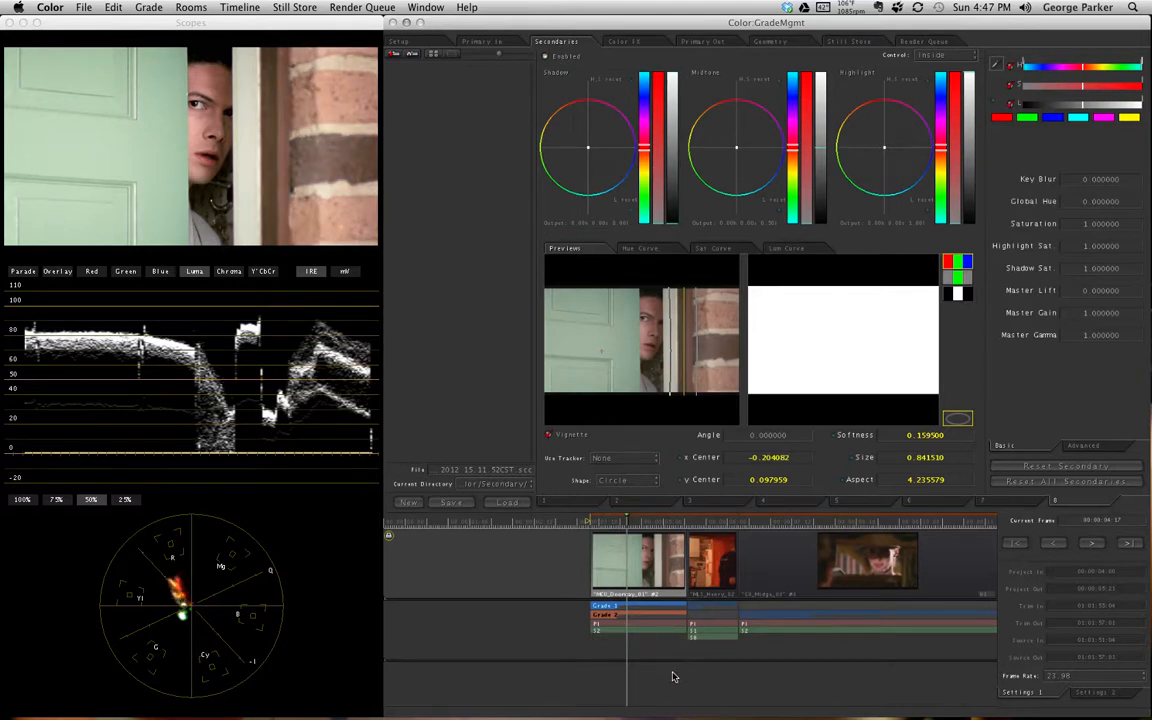
left_click(628, 502)
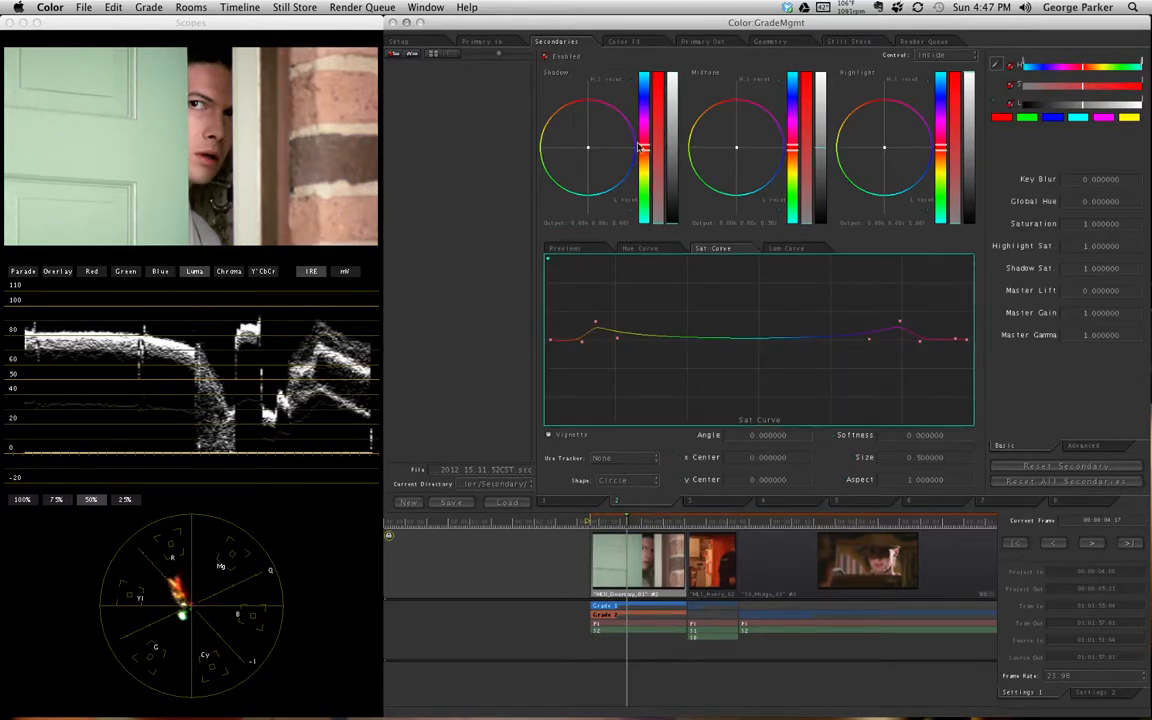
left_click(572, 63)
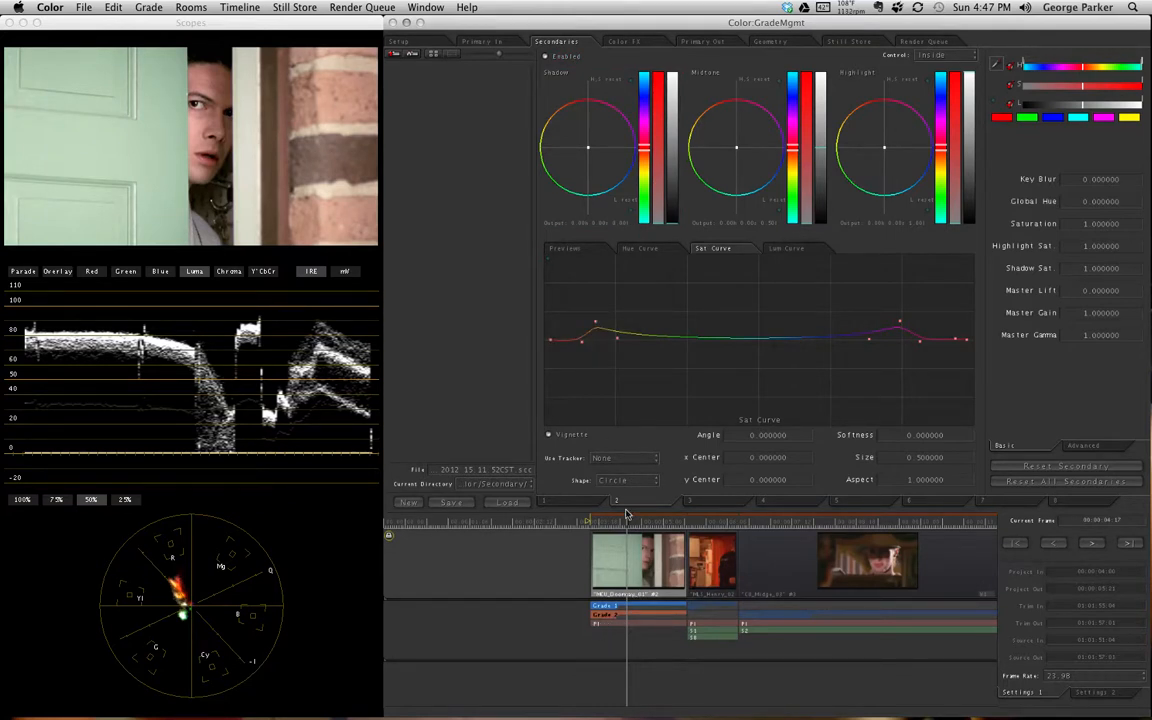
left_click(556, 58)
left_click(1090, 501)
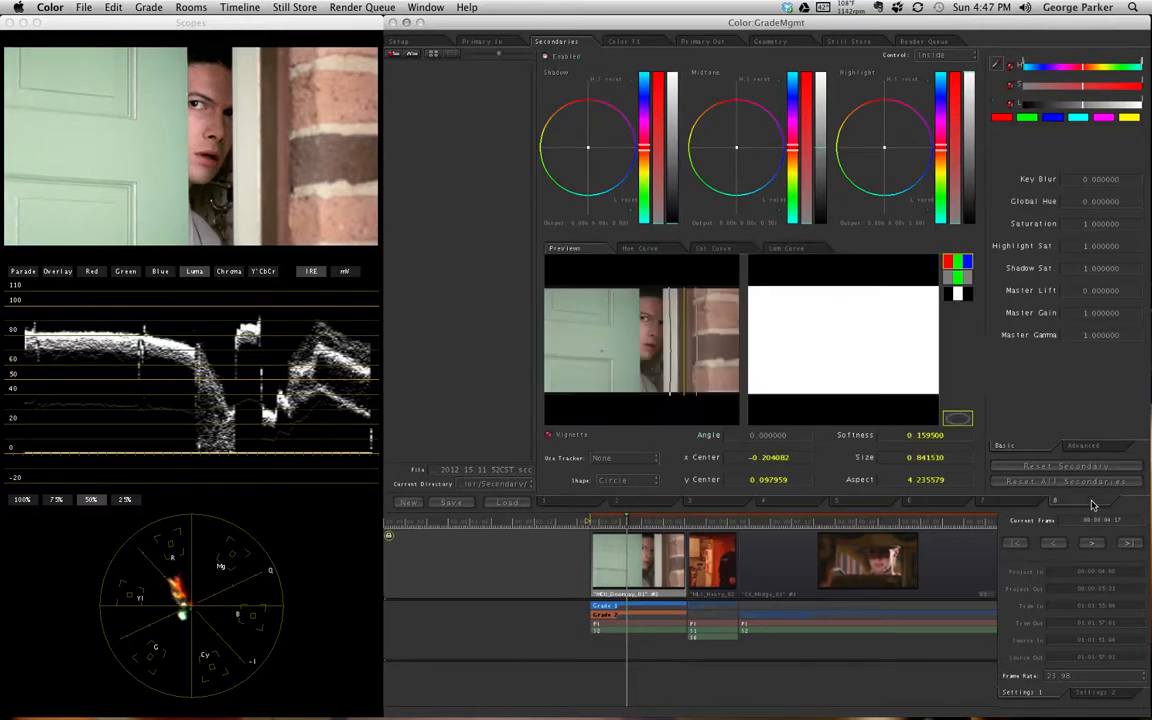
Add a new Grade 3 to the opening doorway clip for a primary correction
left_click(503, 43)
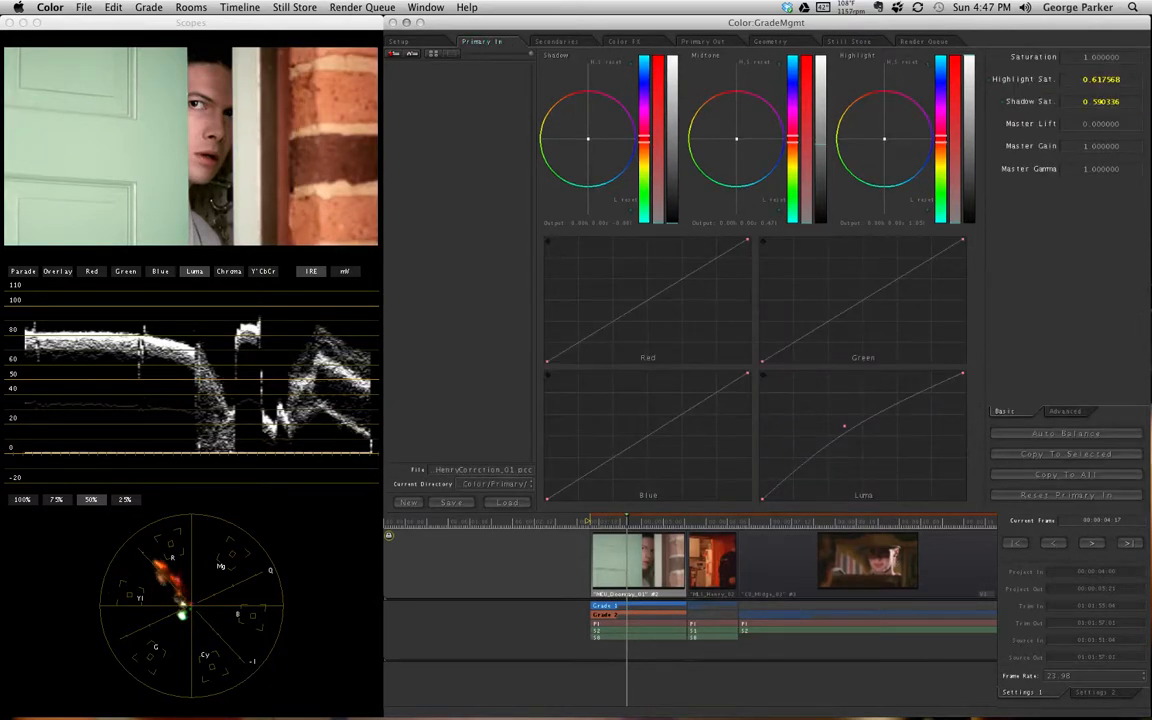
left_click(149, 8)
left_click(150, 85)
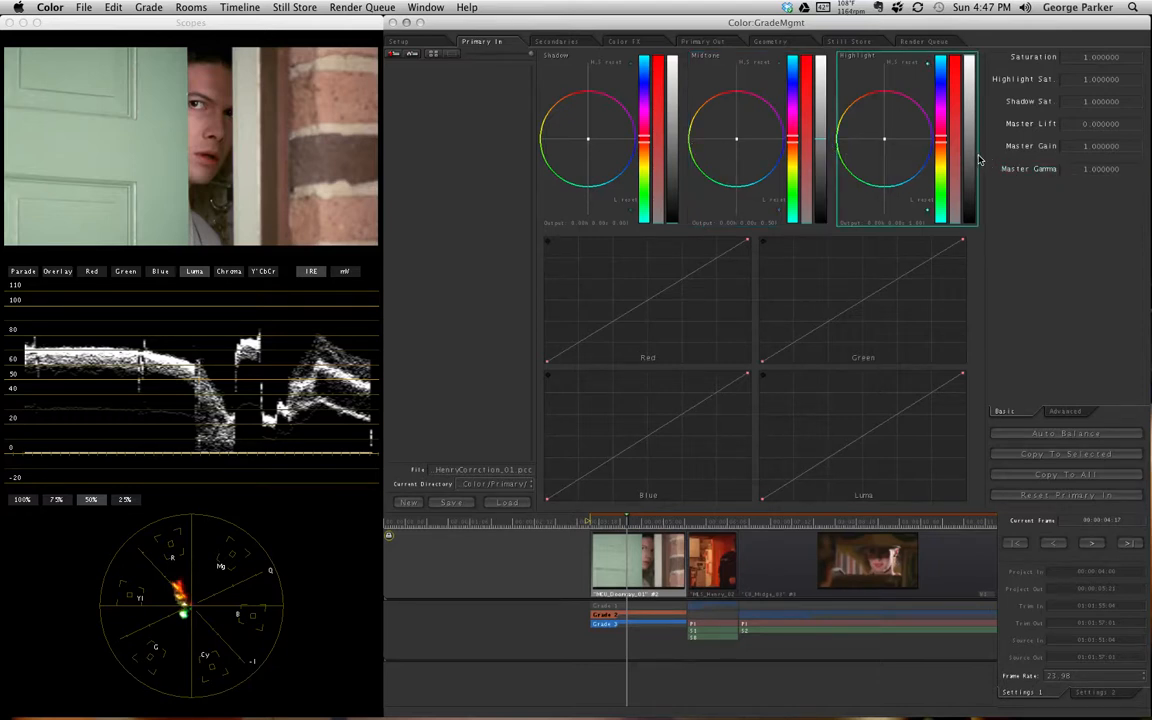
In Grade 3's primary correction, raise the highlights, push the shadows slightly towards blue and the midtones slightly towards orange
left_click_drag(969, 139, 969, 115)
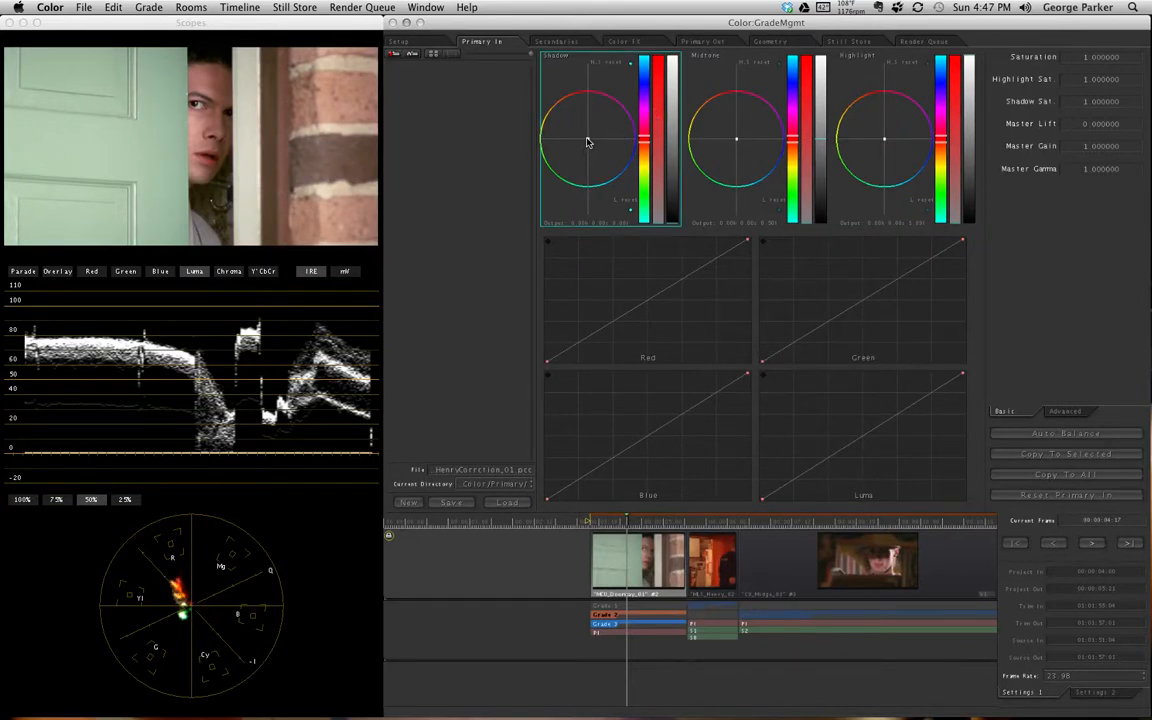
left_click_drag(587, 139, 591, 143)
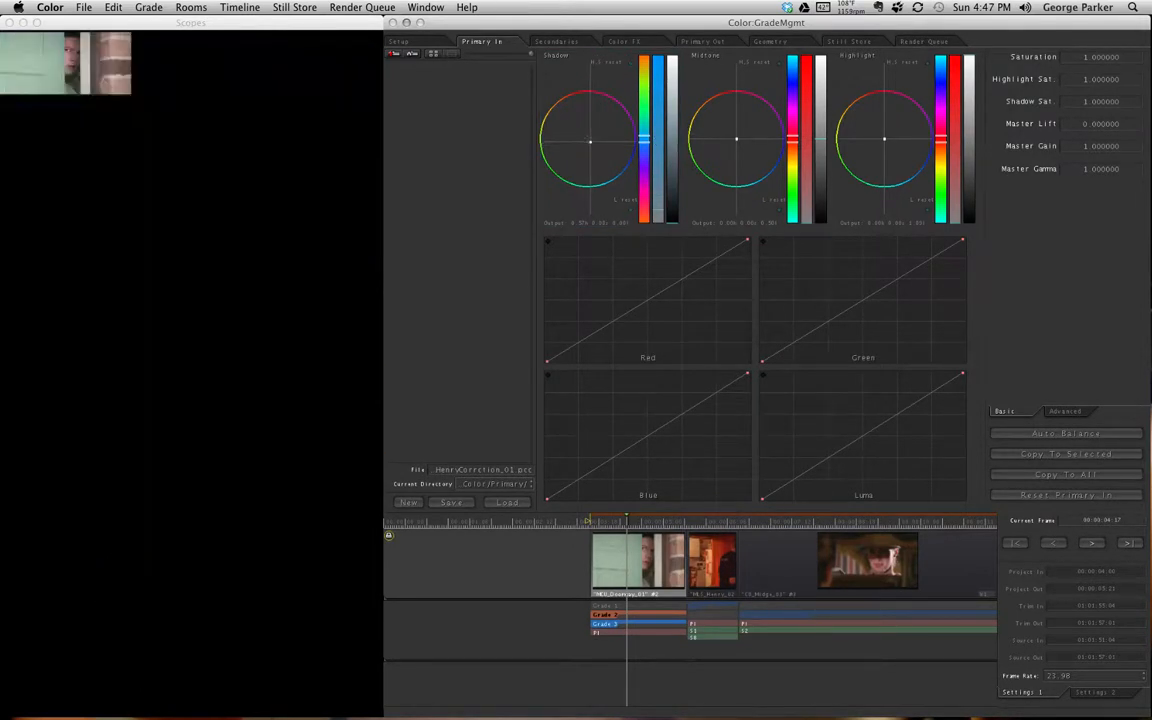
left_click_drag(737, 140, 734, 138)
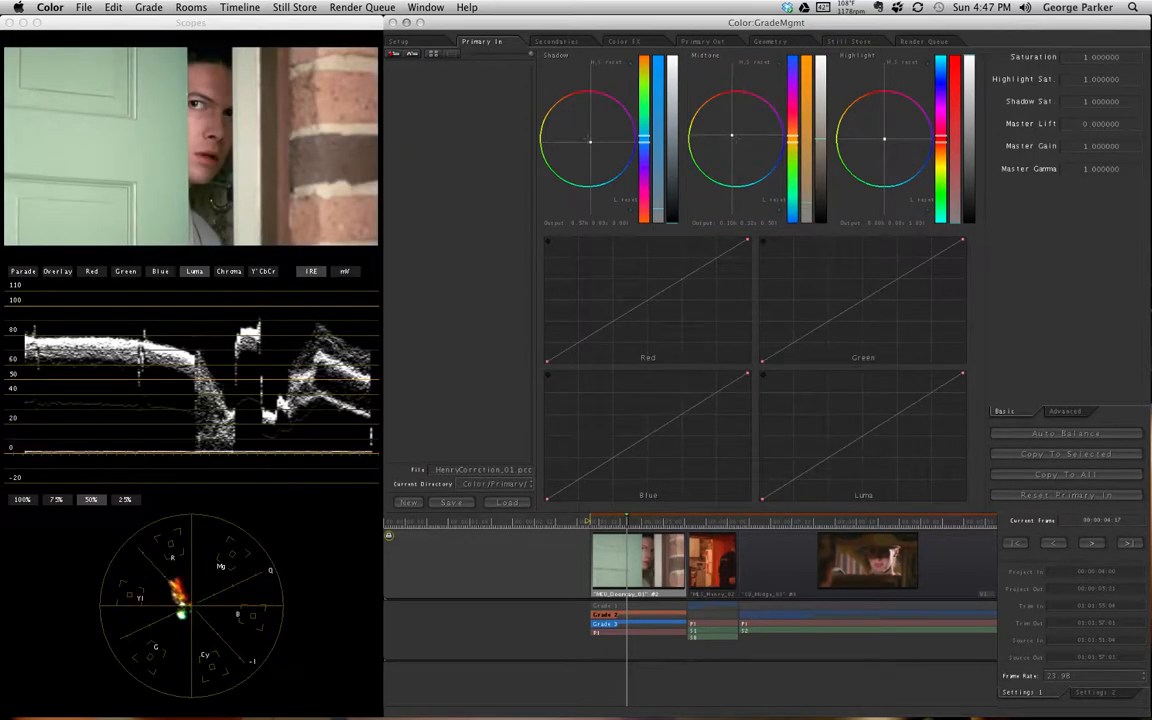
Shape Grade 3's luma curve with three points, darkening the lowest tones and keeping the midtones and upper tones near the diagonal
left_click_drag(792, 496, 792, 493)
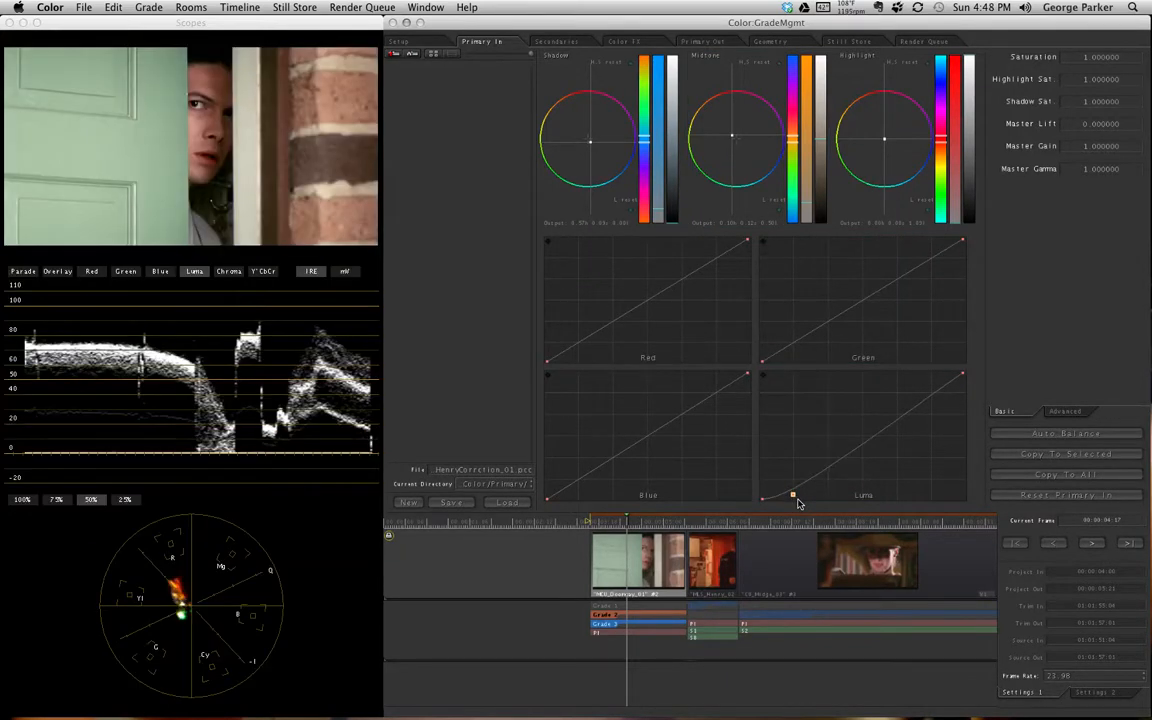
left_click(801, 467)
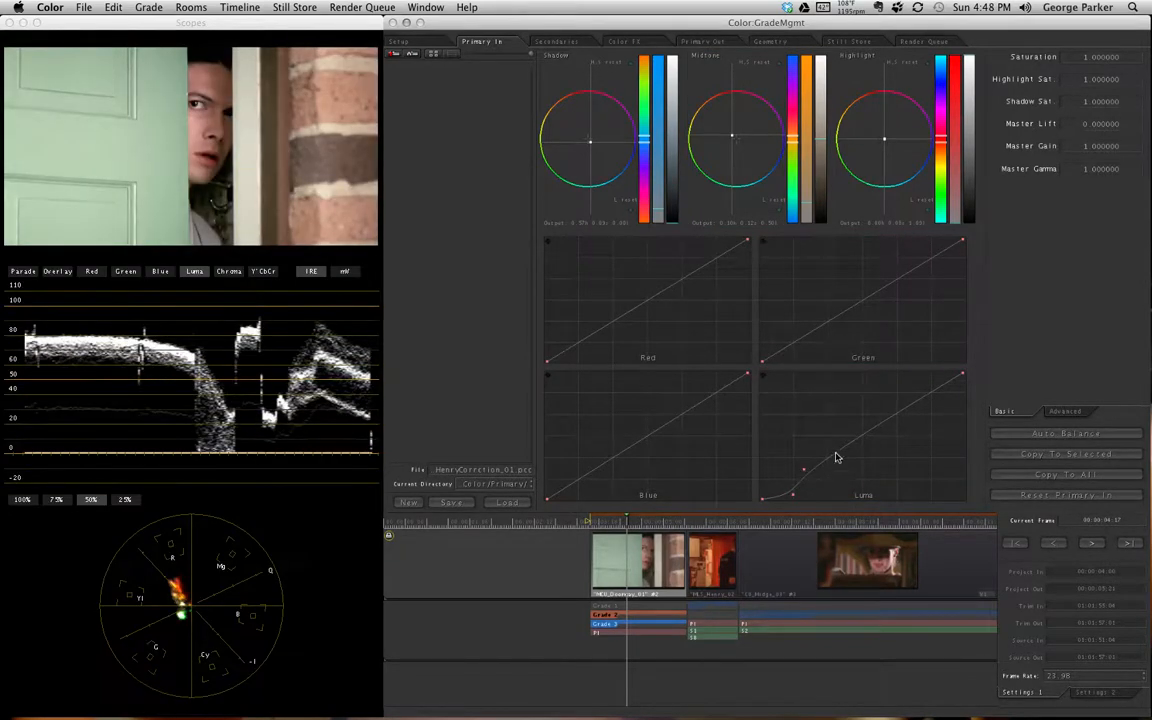
left_click(886, 422)
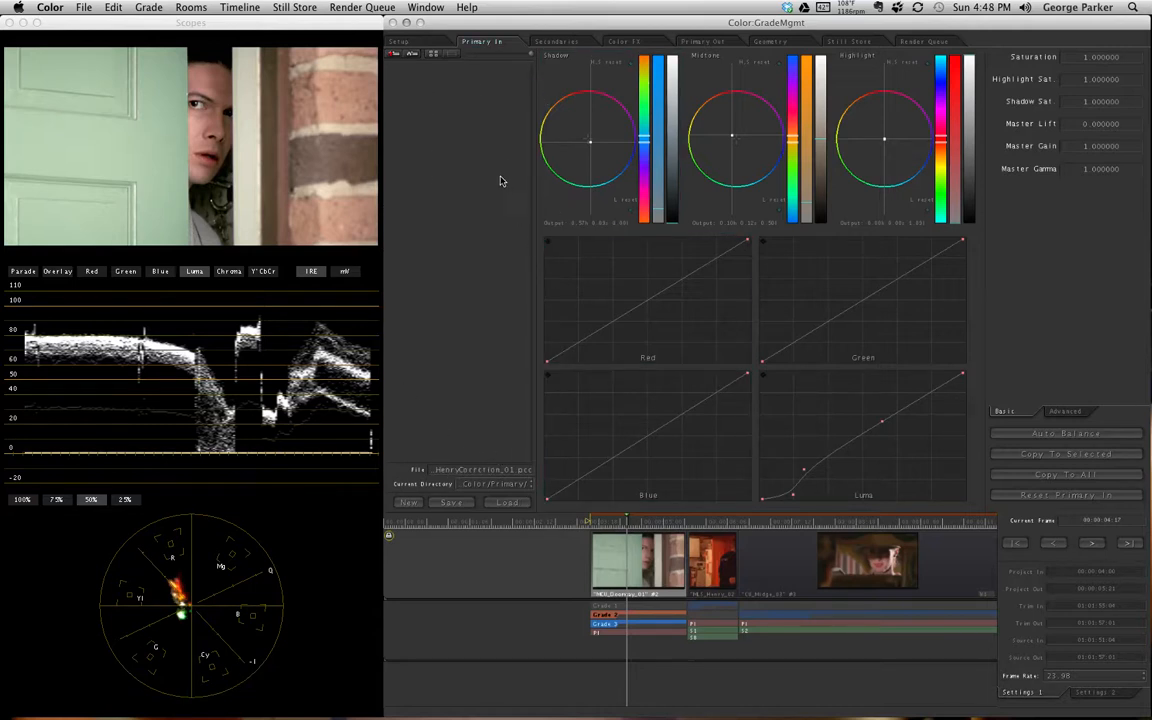
Save Grade 3's primary correction under the file name MCU_doorwayCorrection01
key("super+Tab")
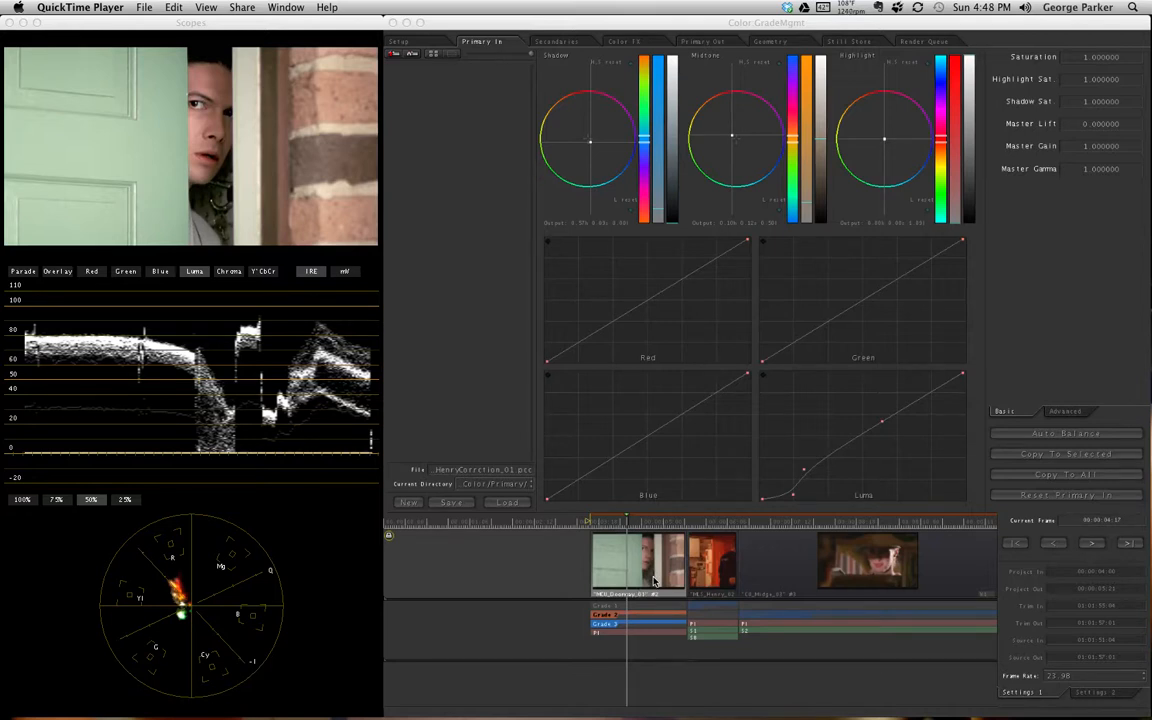
left_click(467, 474)
left_click(472, 475)
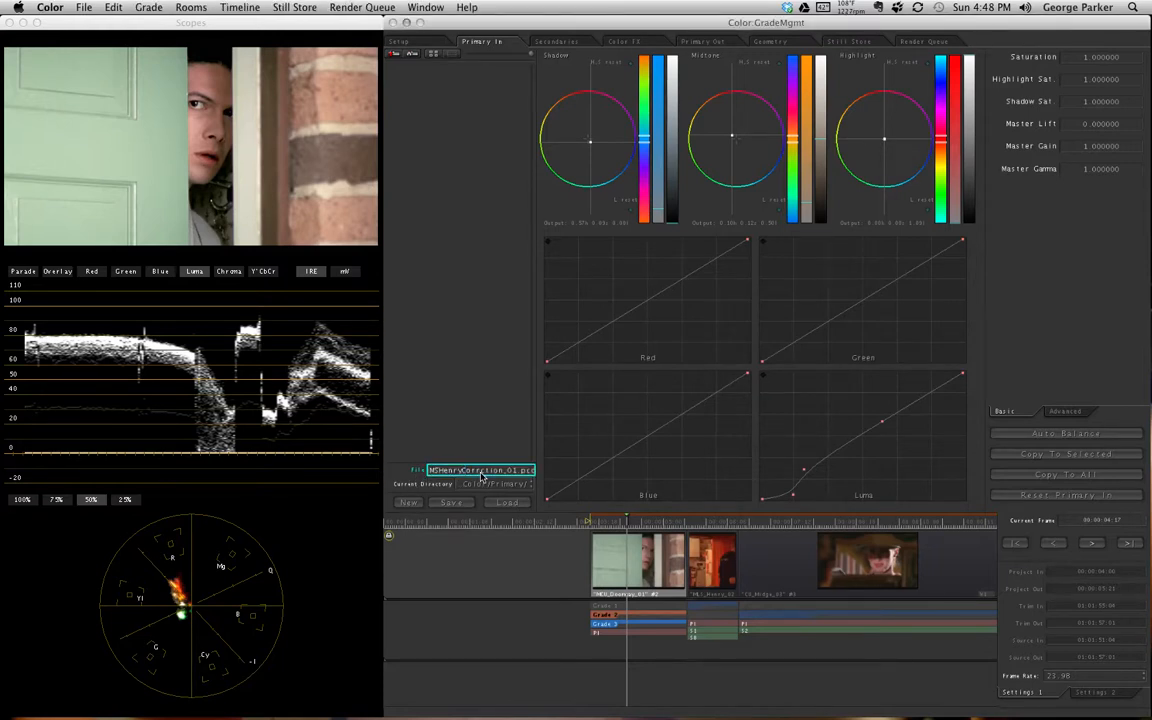
triple_click(481, 476)
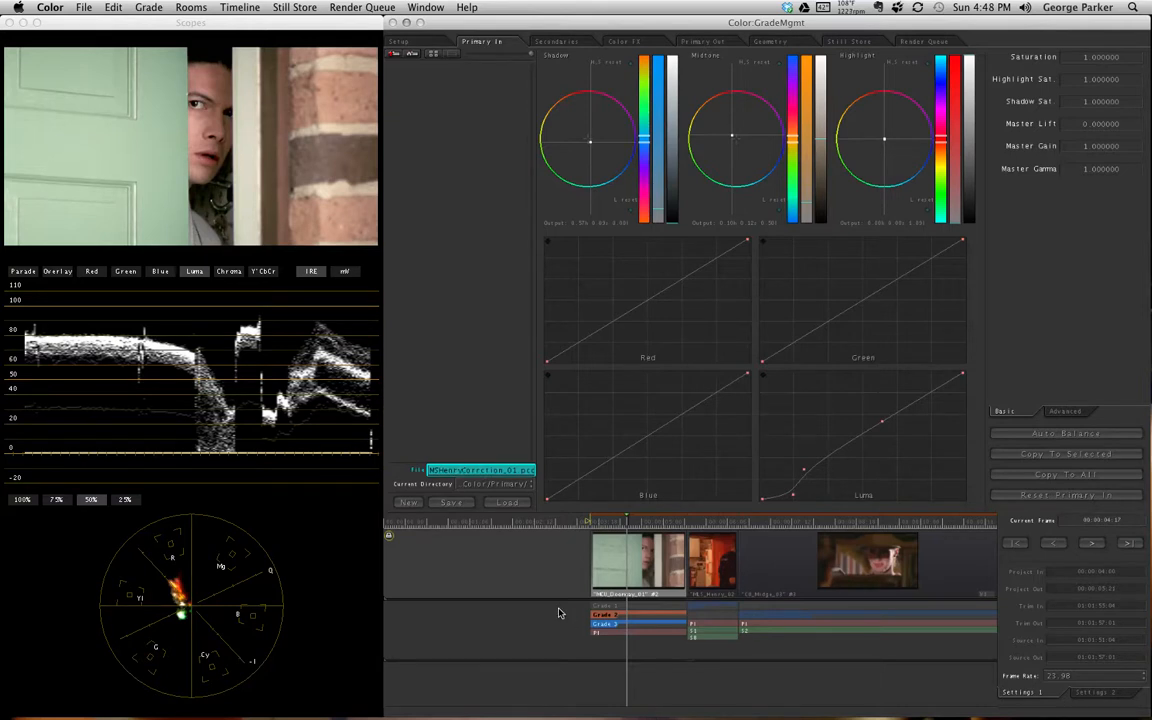
type("MCU_dorrway")
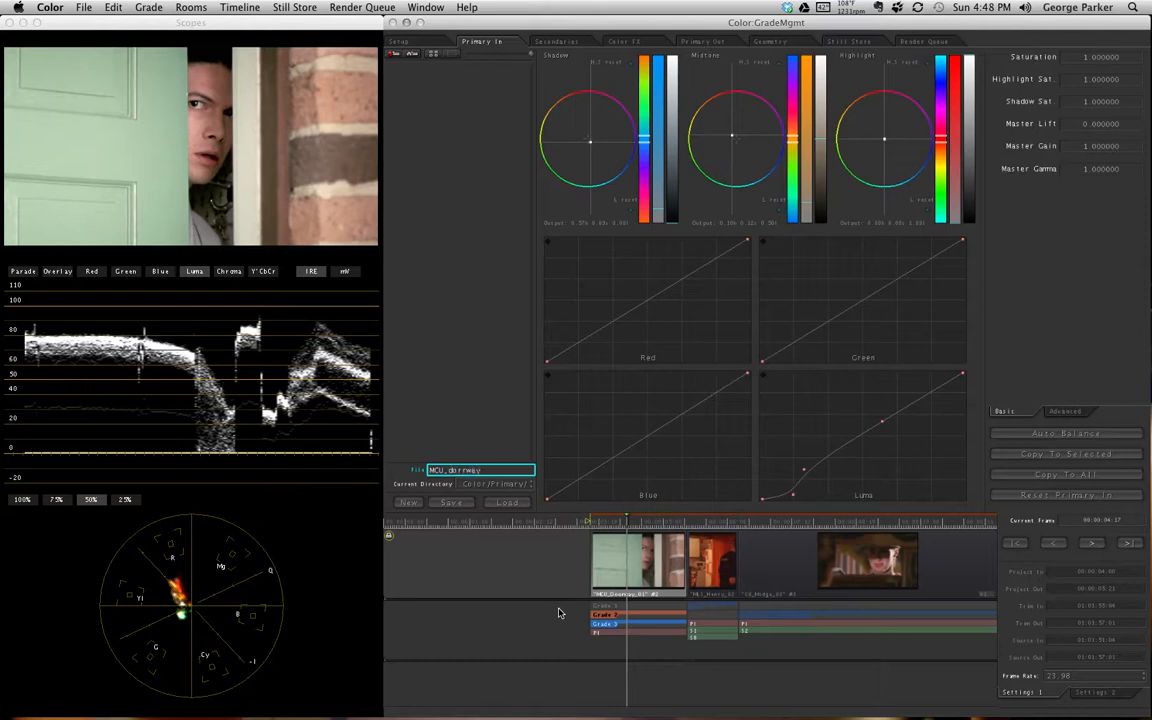
key("BackSpace")
key("BackSpace")
key("BackSpace")
type("orwayCorrection01")
left_click(451, 502)
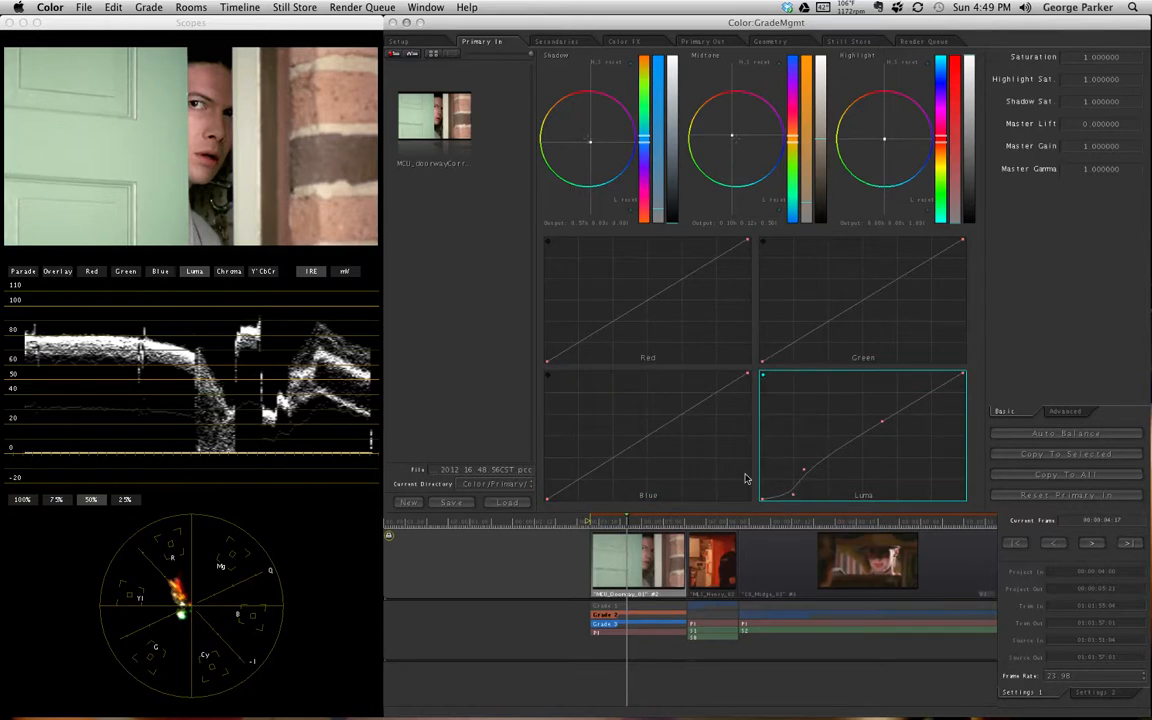
Bend the blue and green curves upward and the red curve downward, restoring the look by loading the saved doorway correction
left_click_drag(635, 443, 580, 395)
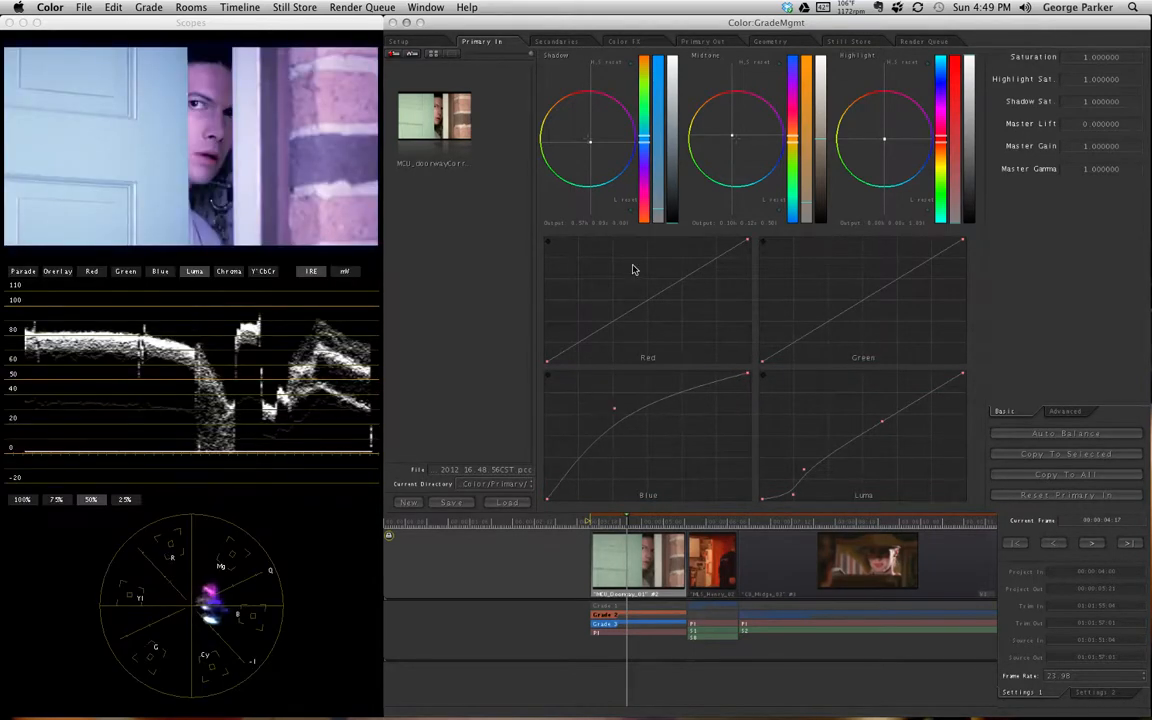
left_click(677, 319)
left_click_drag(677, 319, 683, 324)
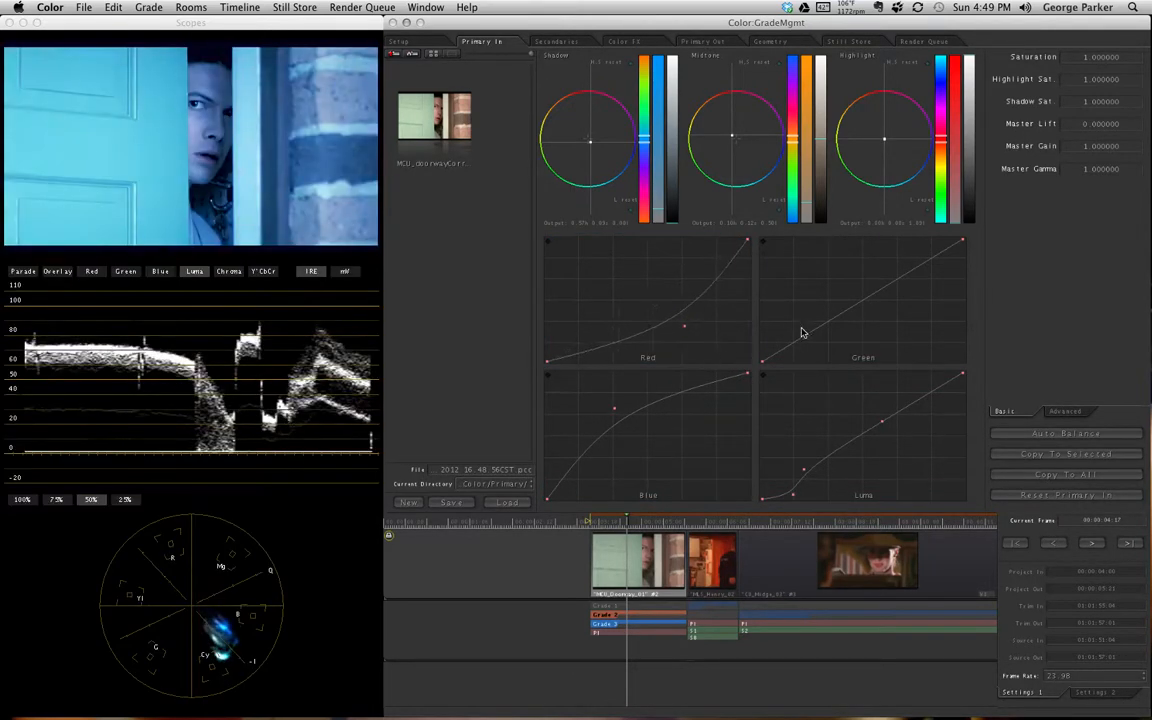
left_click(836, 313)
left_click_drag(786, 273, 782, 265)
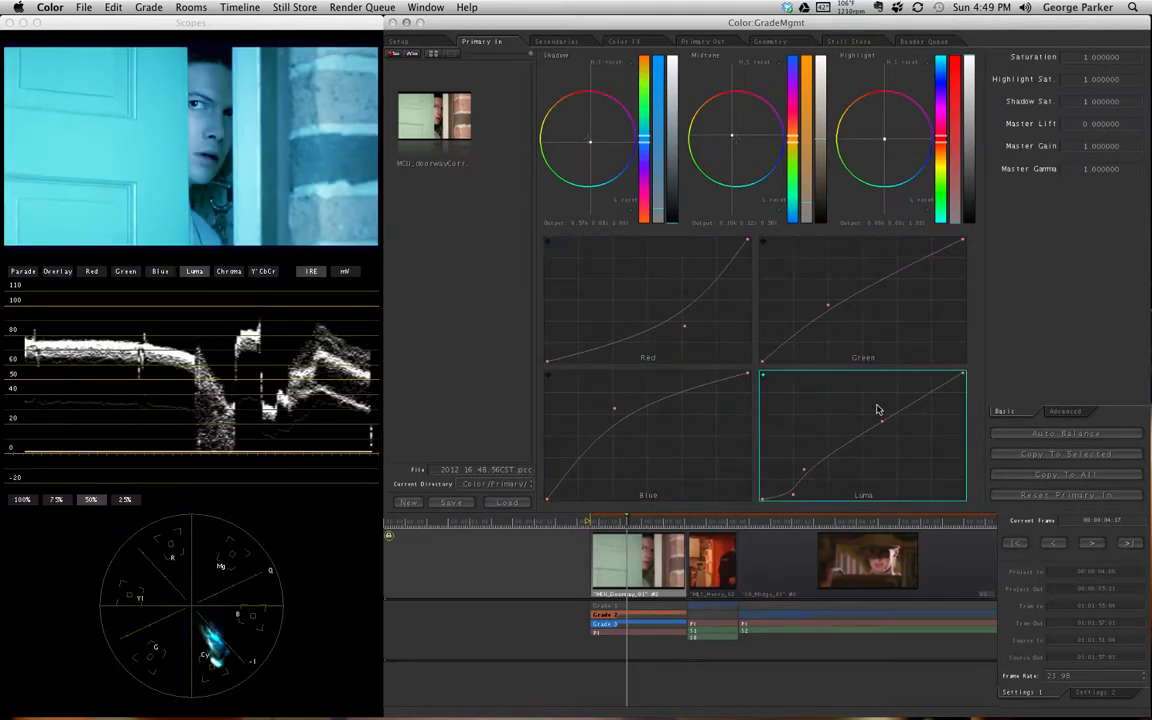
double_click(436, 124)
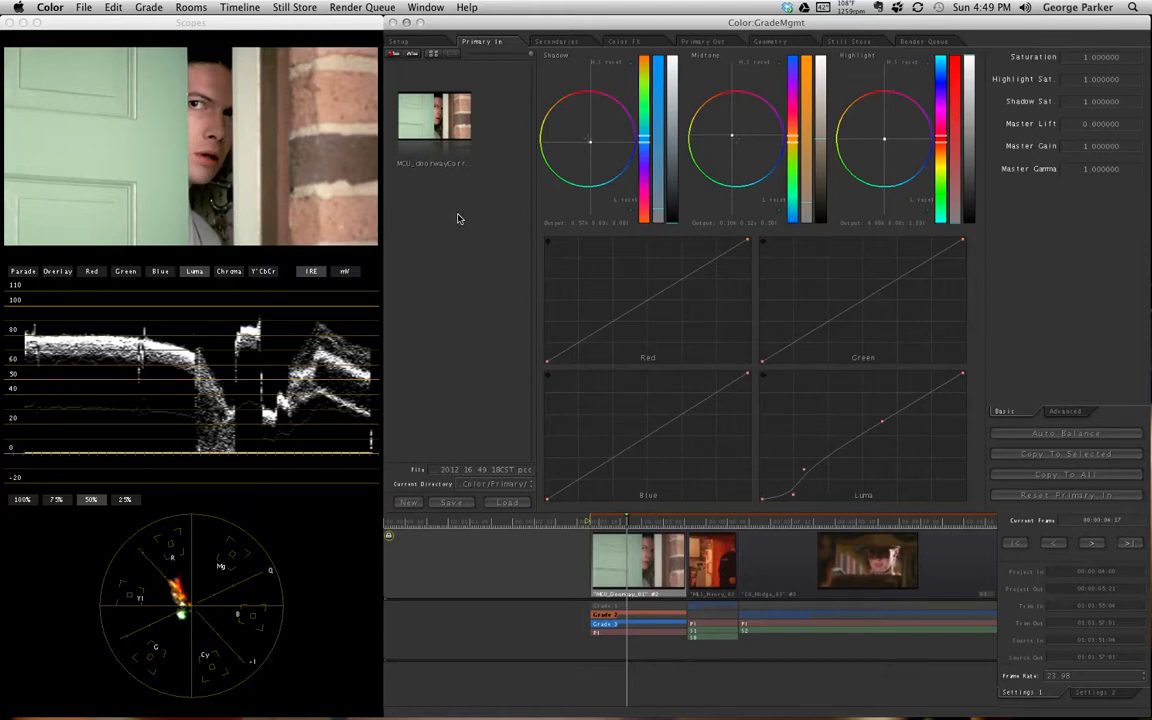
Check the saved-corrections bins for the primary and secondary corrections of Grade 3
left_click(558, 42)
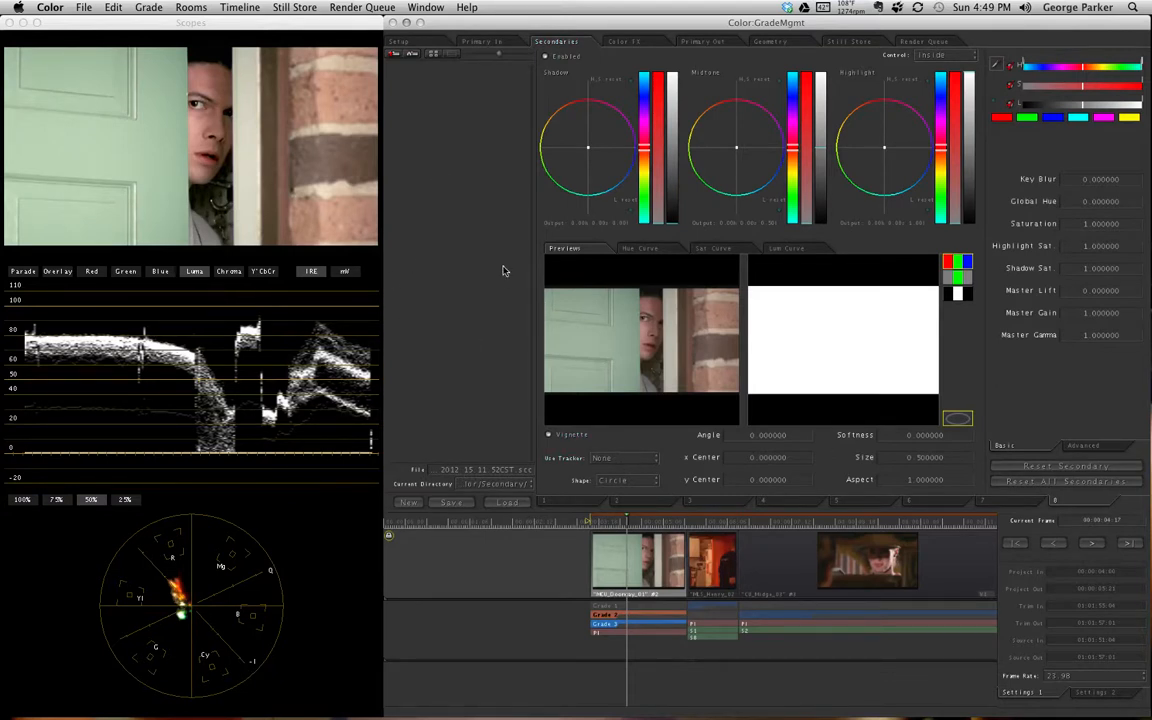
left_click(437, 40)
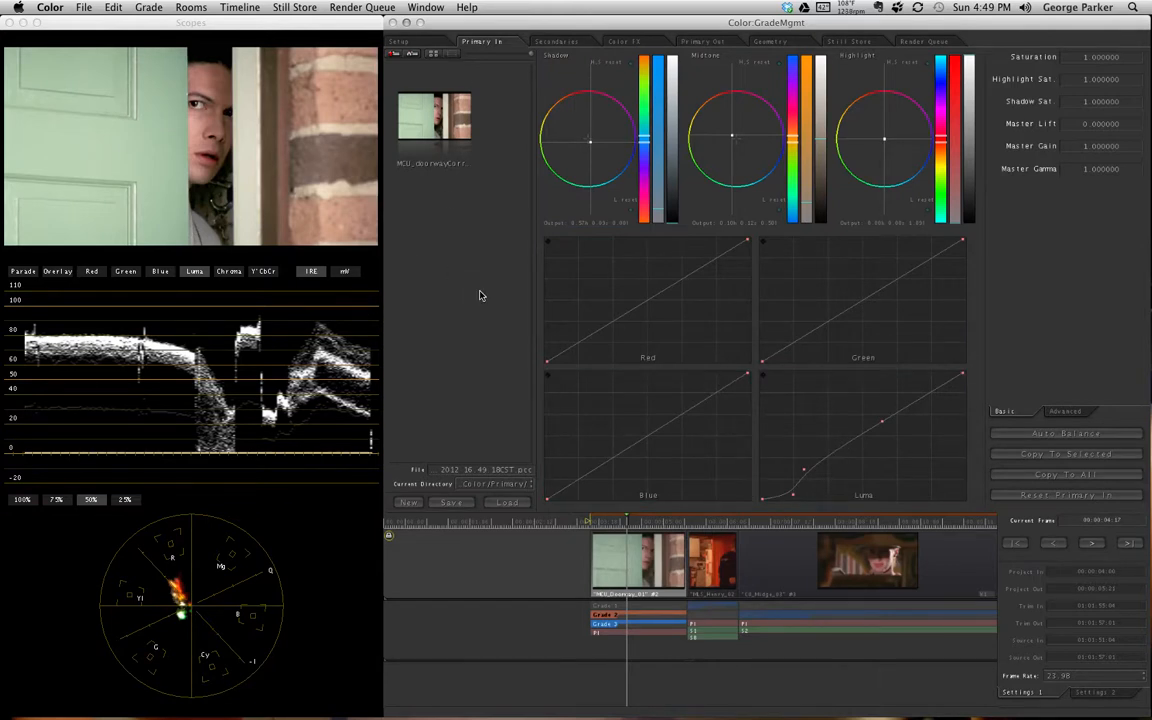
left_click(508, 42)
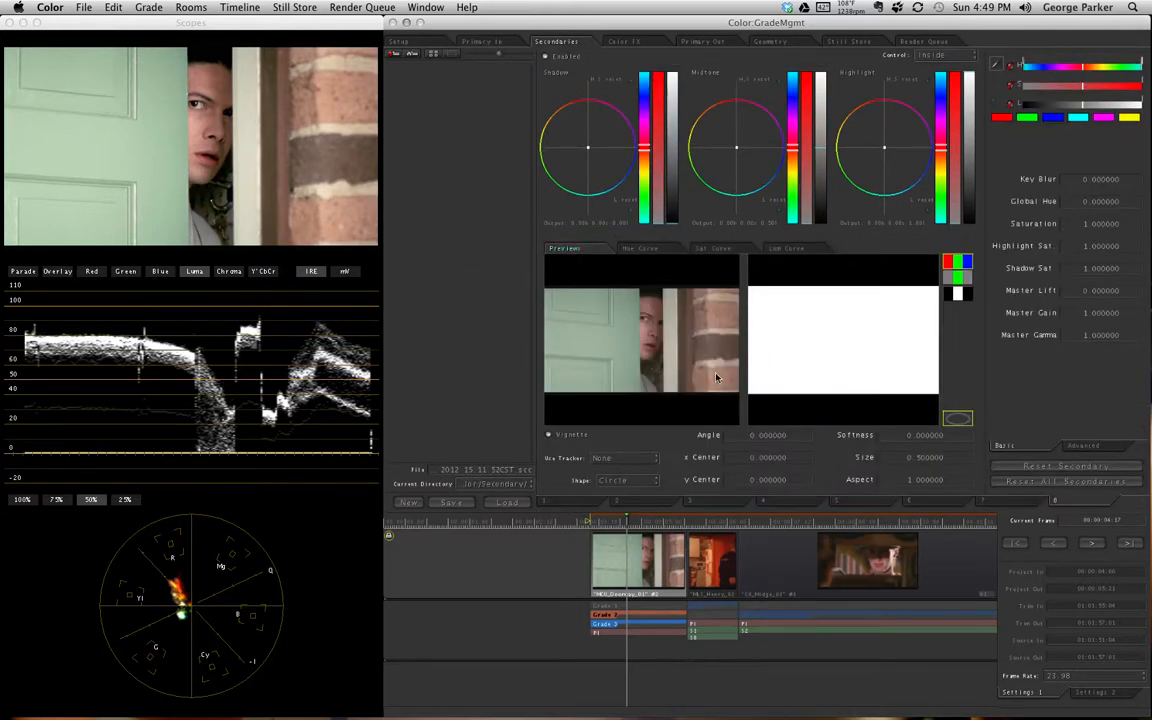
left_click(619, 503)
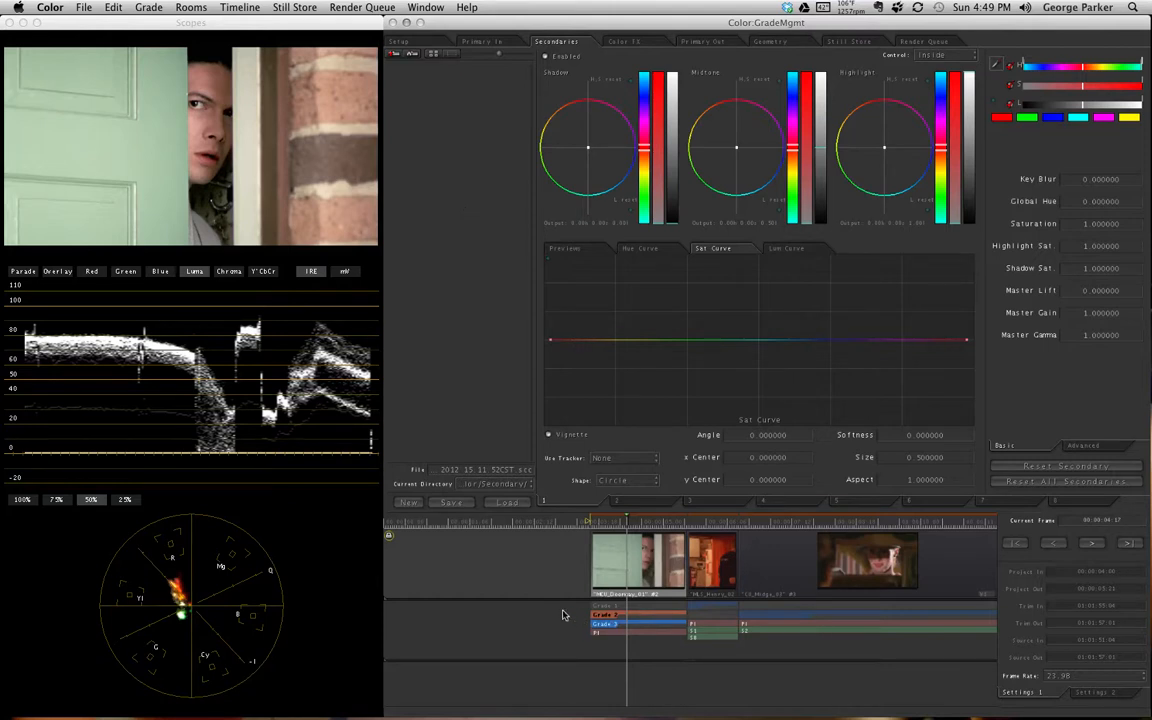
Switch the doorway clip to Grade 2, review the saturation curve in secondary 2, and bring up secondary 8
left_click(606, 613)
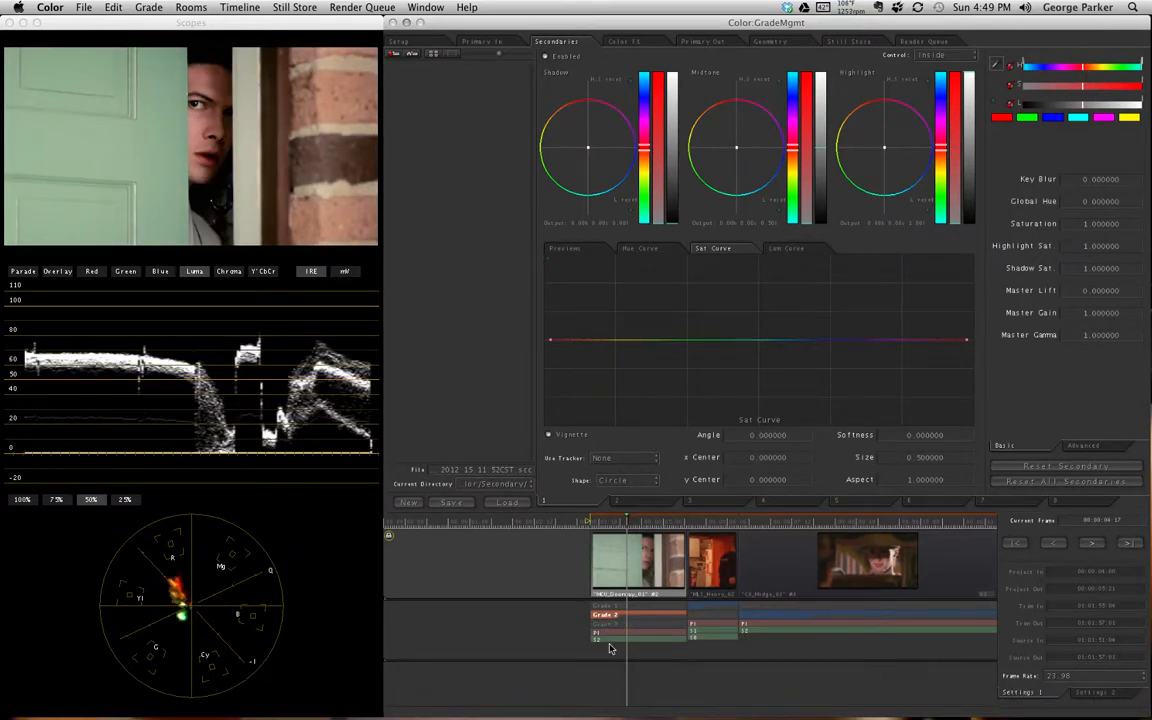
left_click(615, 502)
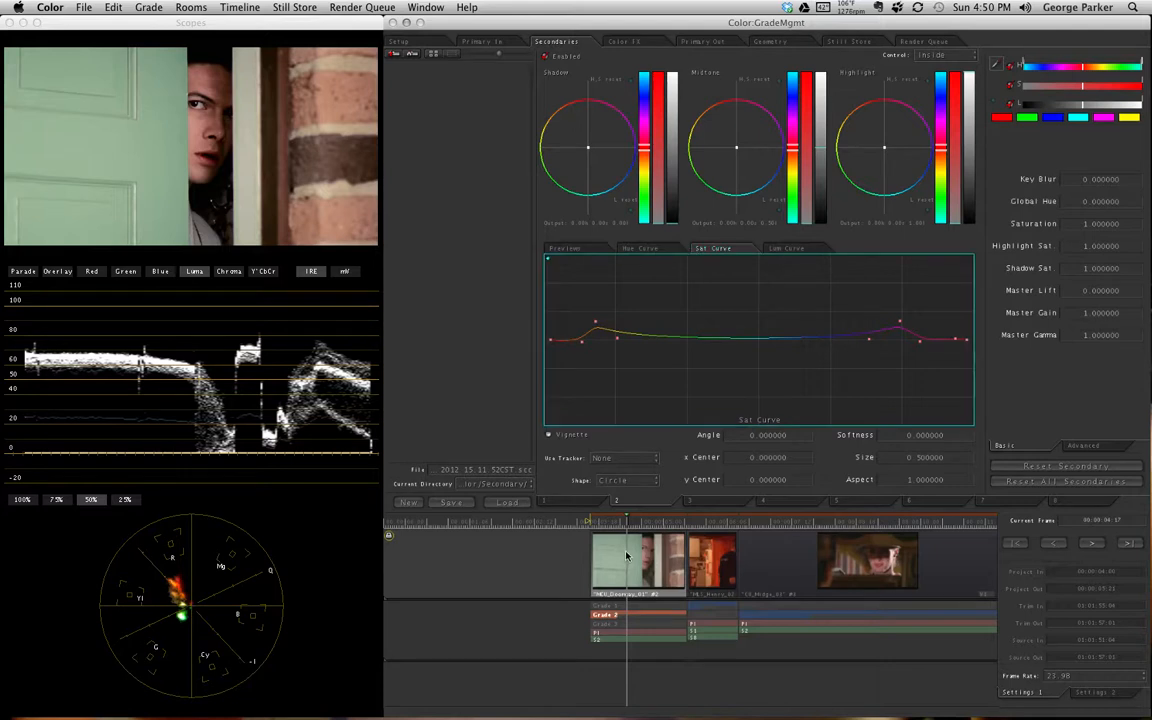
left_click(1089, 504)
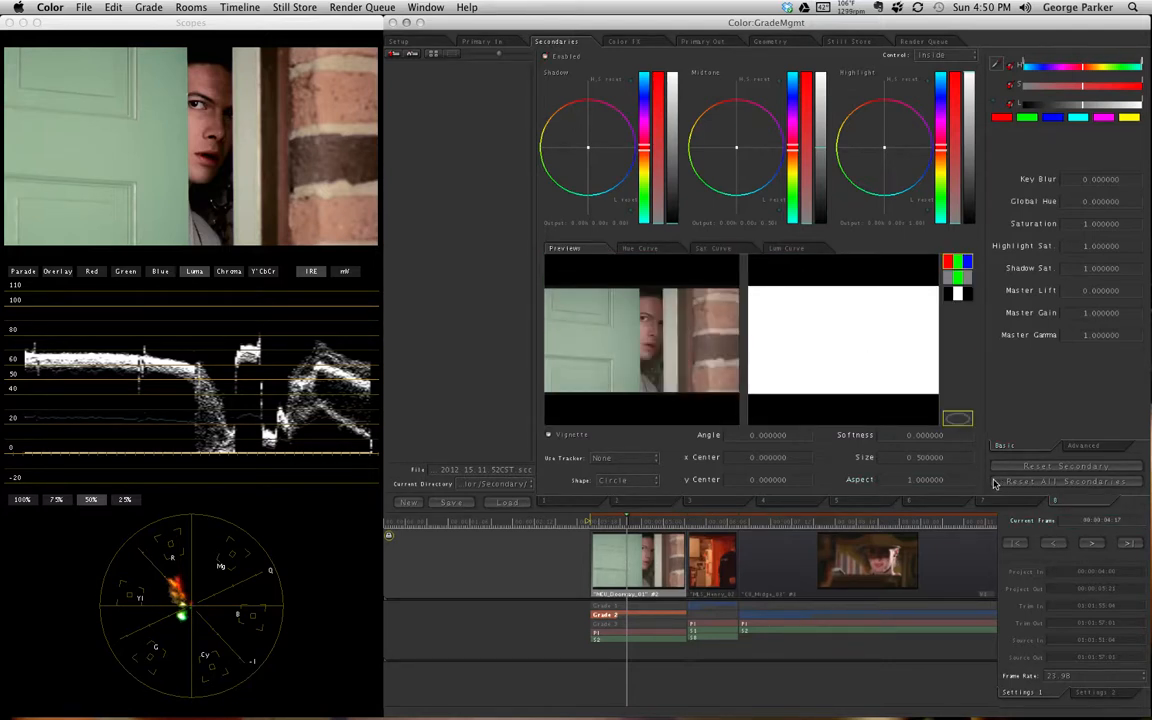
Turn on a circle vignette in secondary 8 of Grade 2, enlarge it to about size 0.71 and aspect 0.60, and centre it on the frame
left_click(641, 480)
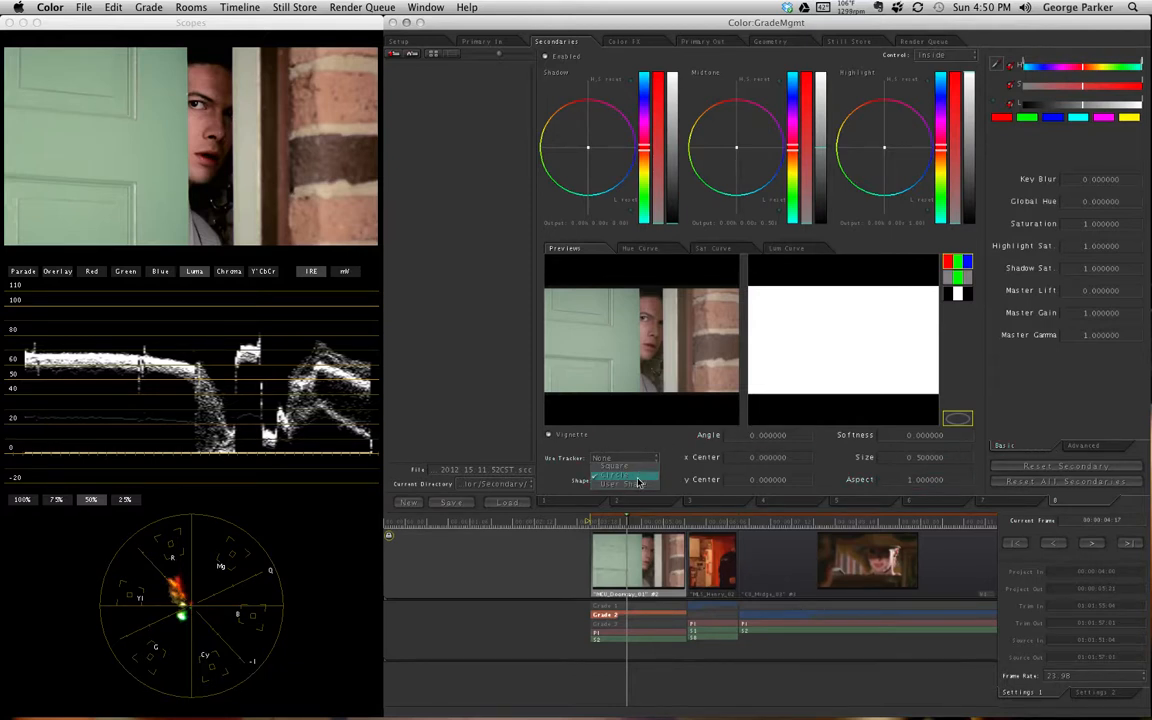
left_click(638, 478)
left_click(548, 434)
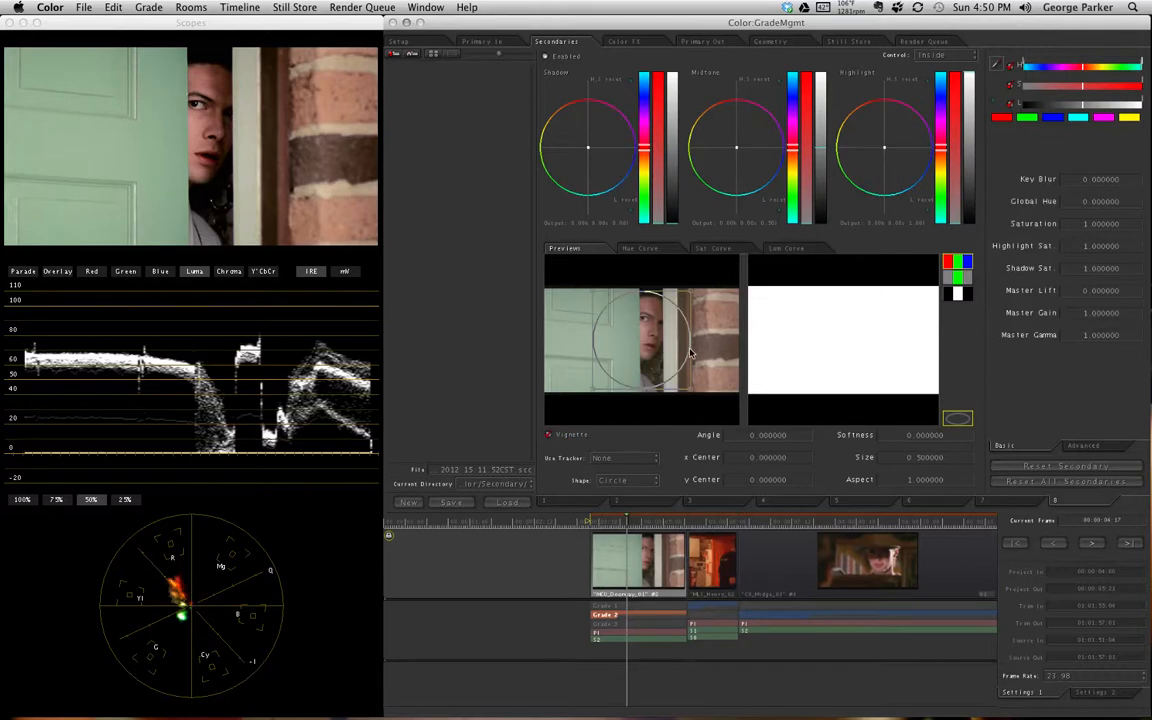
left_click_drag(691, 390, 831, 442)
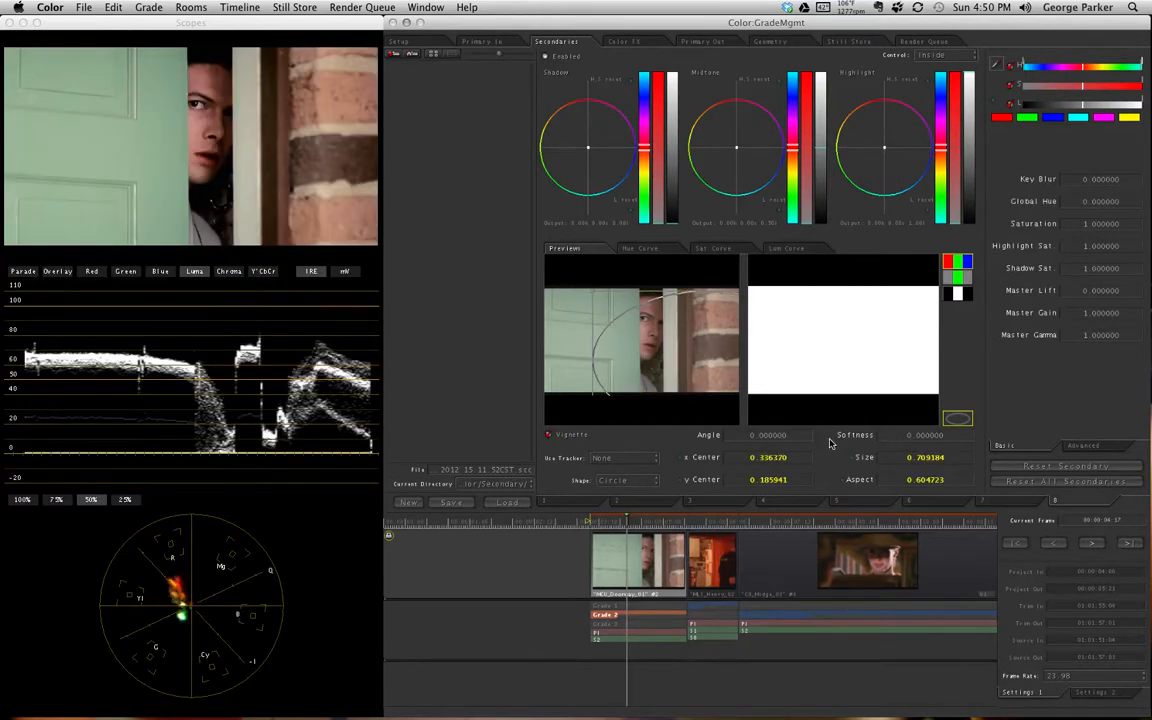
left_click_drag(592, 344, 656, 362)
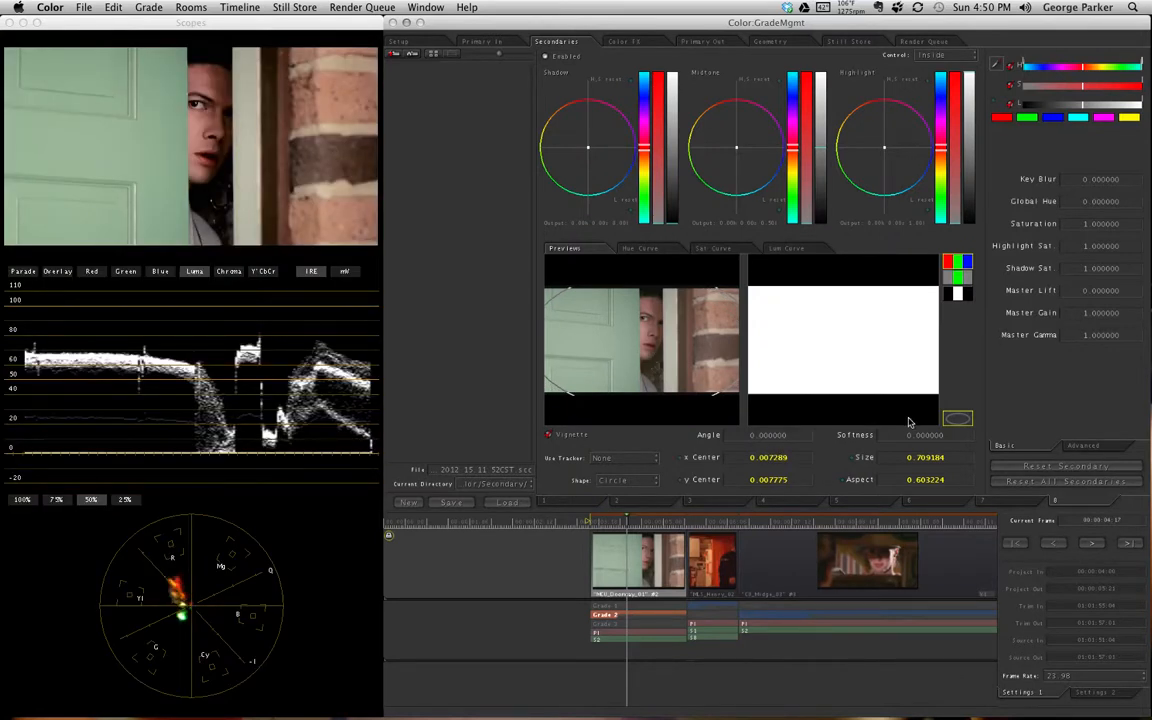
left_click(918, 435)
scroll(923, 437, "up", 5)
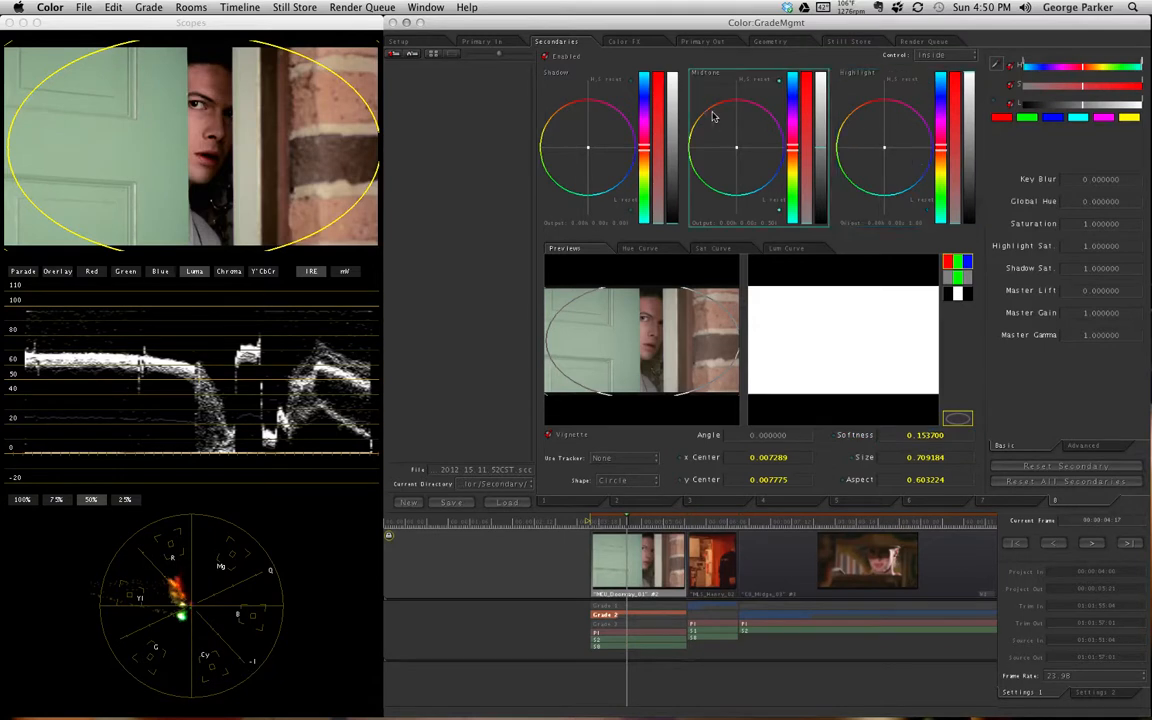
left_click_drag(671, 100, 671, 117)
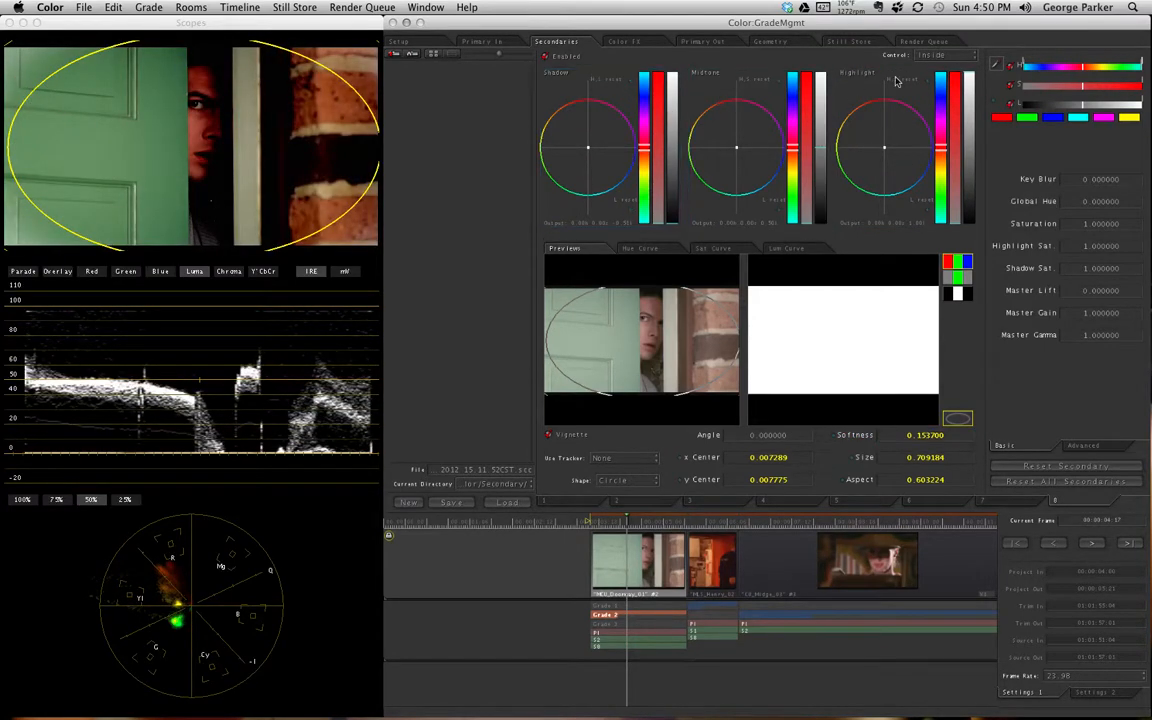
Switch the vignette control from inside to outside and reset secondary 8
left_click(930, 55)
left_click(960, 74)
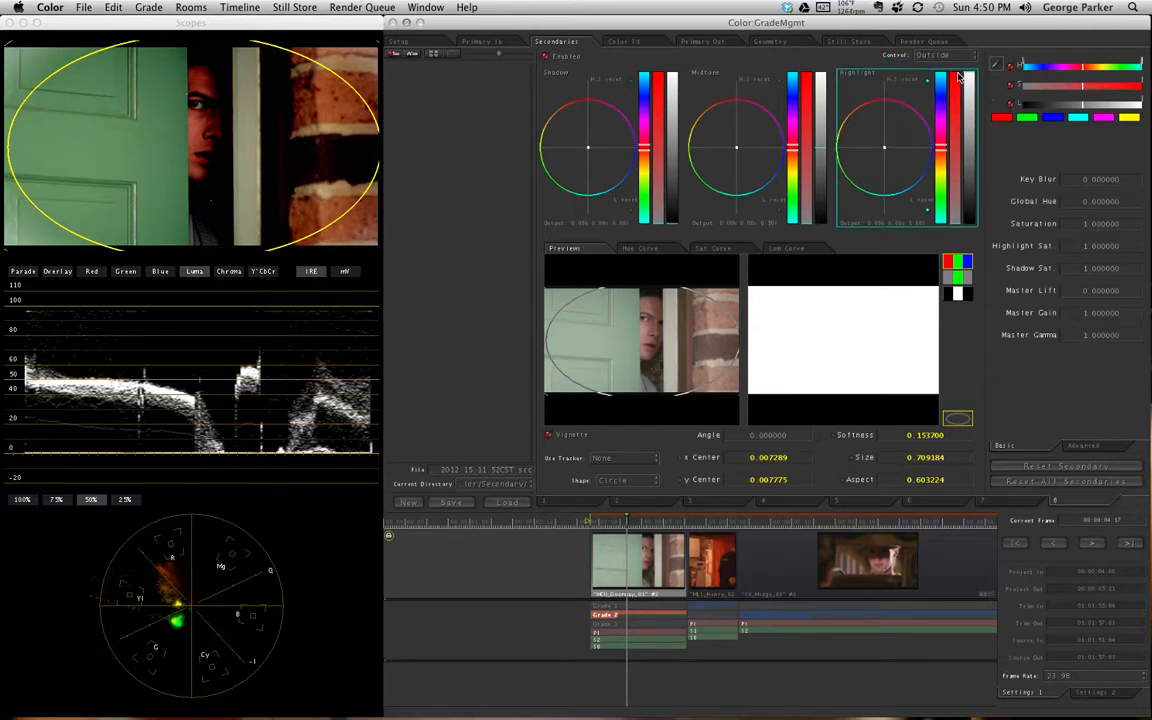
left_click(582, 437)
left_click(582, 437)
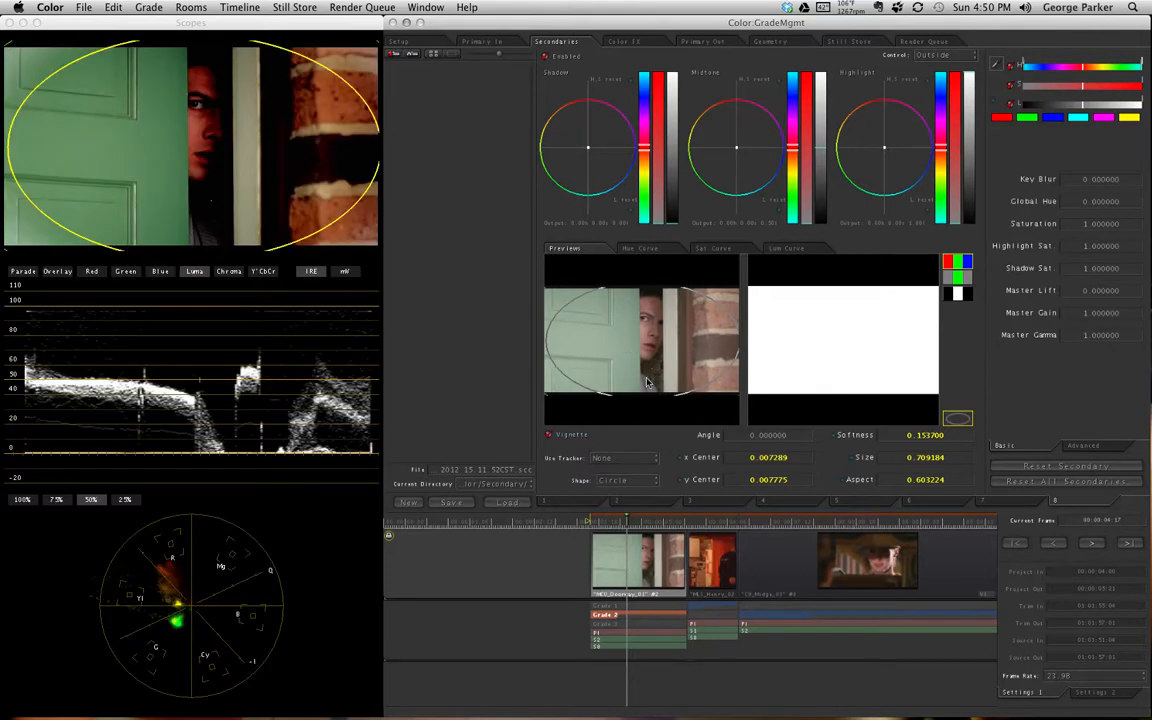
left_click_drag(926, 438, 936, 436)
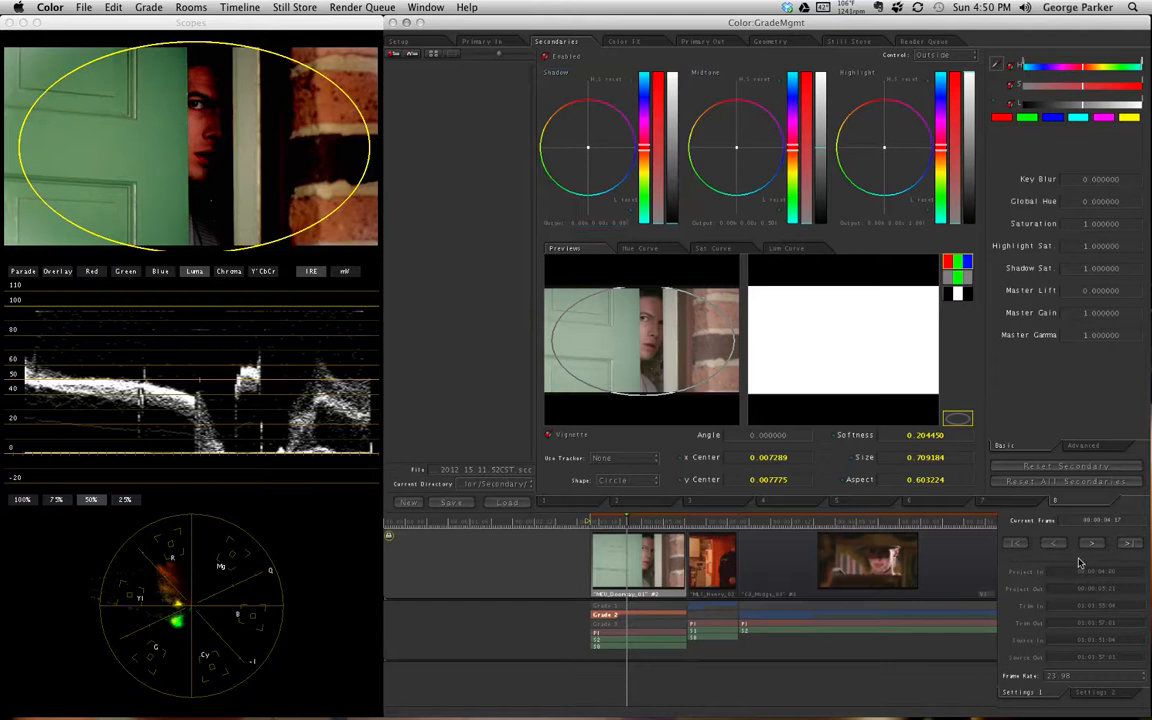
left_click(955, 421)
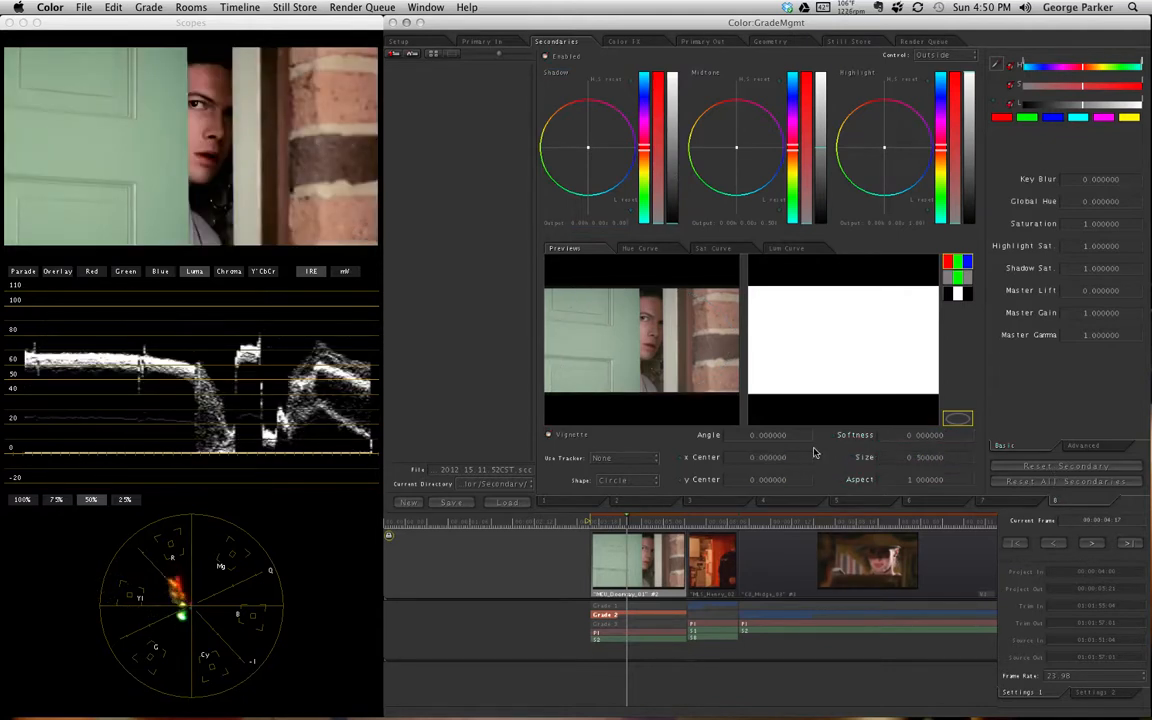
Turn the circle vignette back on in secondary 8, widen it to about 0.56 aspect, and centre it on the frame
left_click(549, 434)
left_click_drag(690, 393, 810, 412)
left_click_drag(727, 376, 606, 356)
left_click_drag(678, 389, 725, 401)
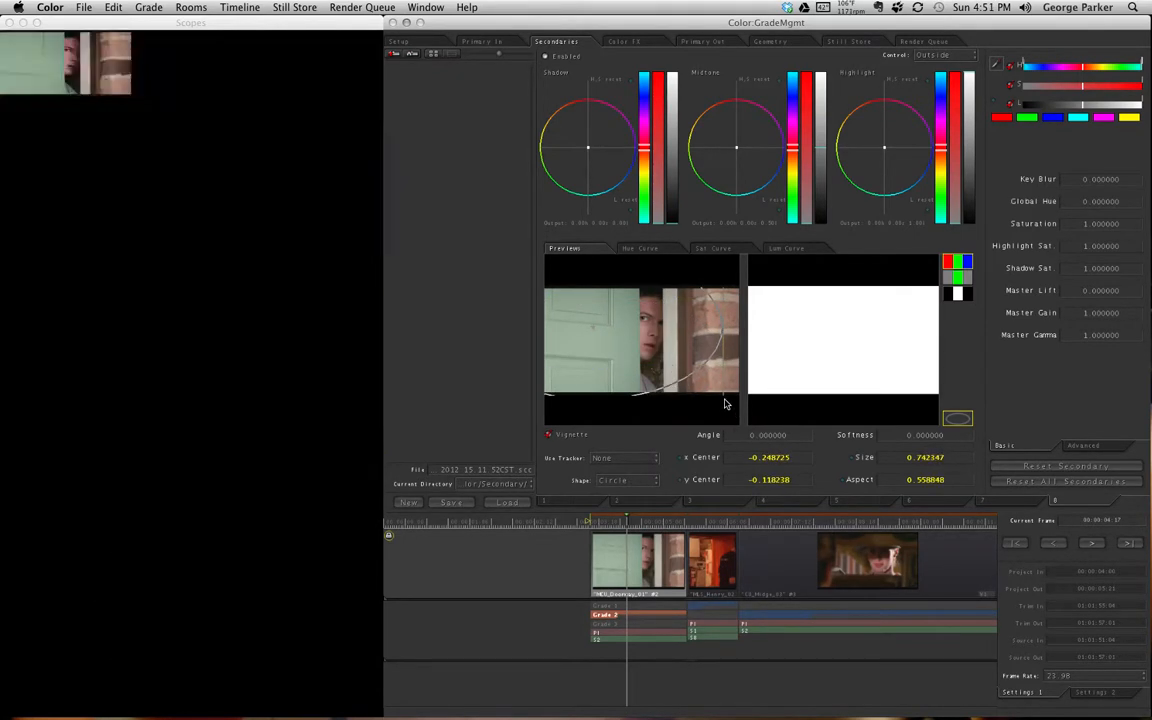
left_click_drag(637, 367, 735, 406)
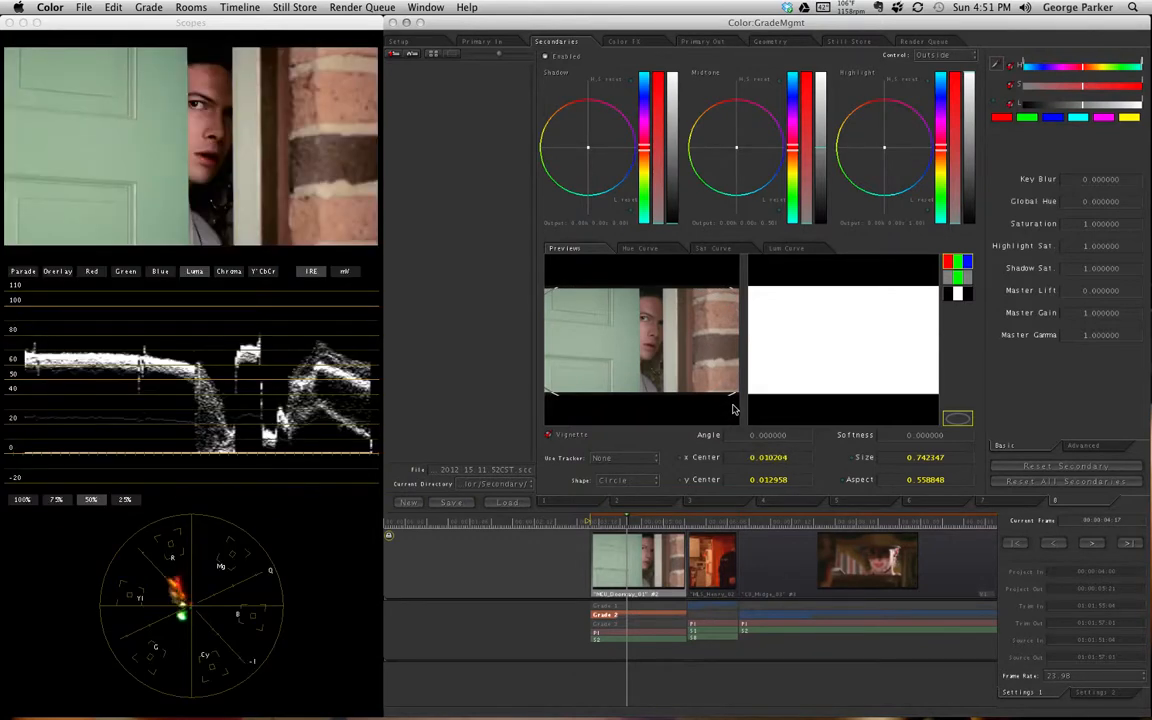
Soften the vignette to about 0.17, lower the shadows outside it, and shrink its size to about 0.67
left_click_drag(925, 435, 940, 436)
left_click_drag(674, 110, 674, 122)
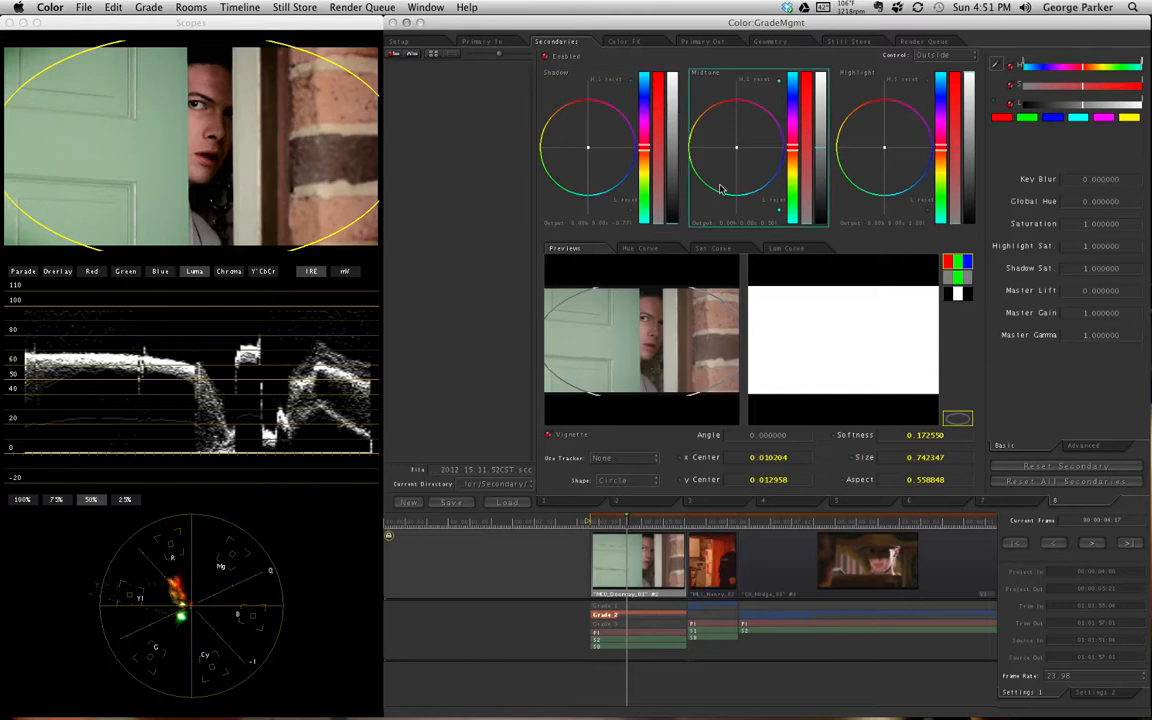
left_click_drag(922, 458, 929, 461)
scroll(929, 461, "down", 10)
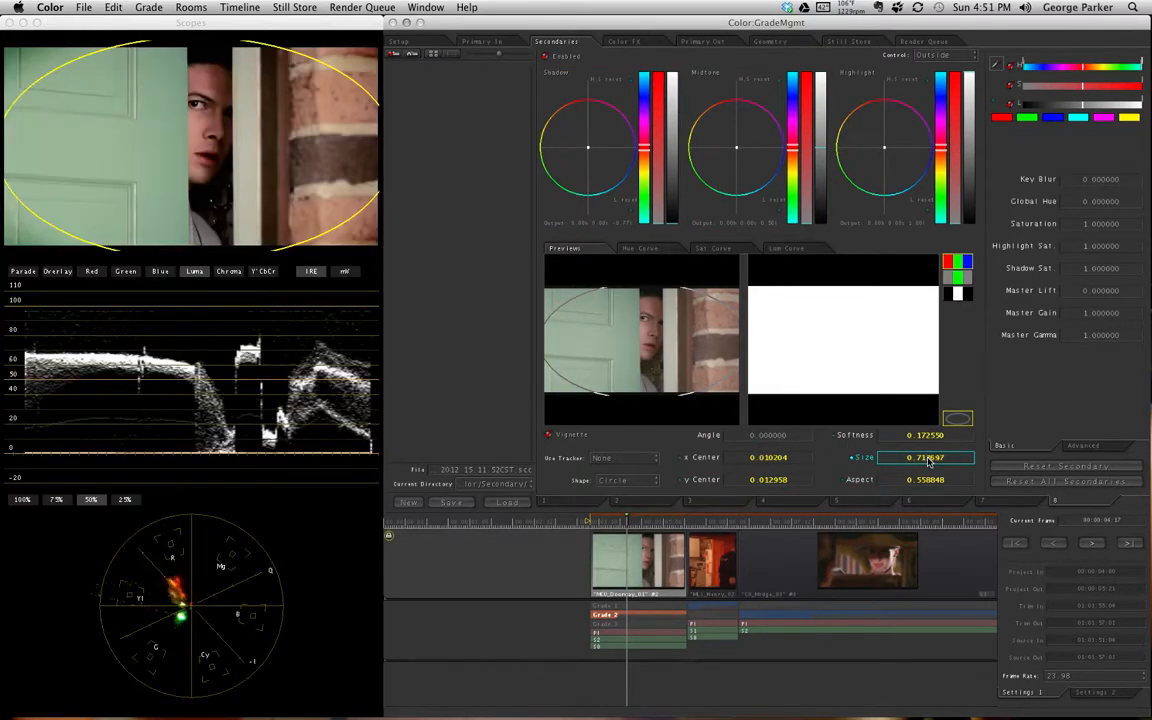
scroll(929, 461, "down", 4)
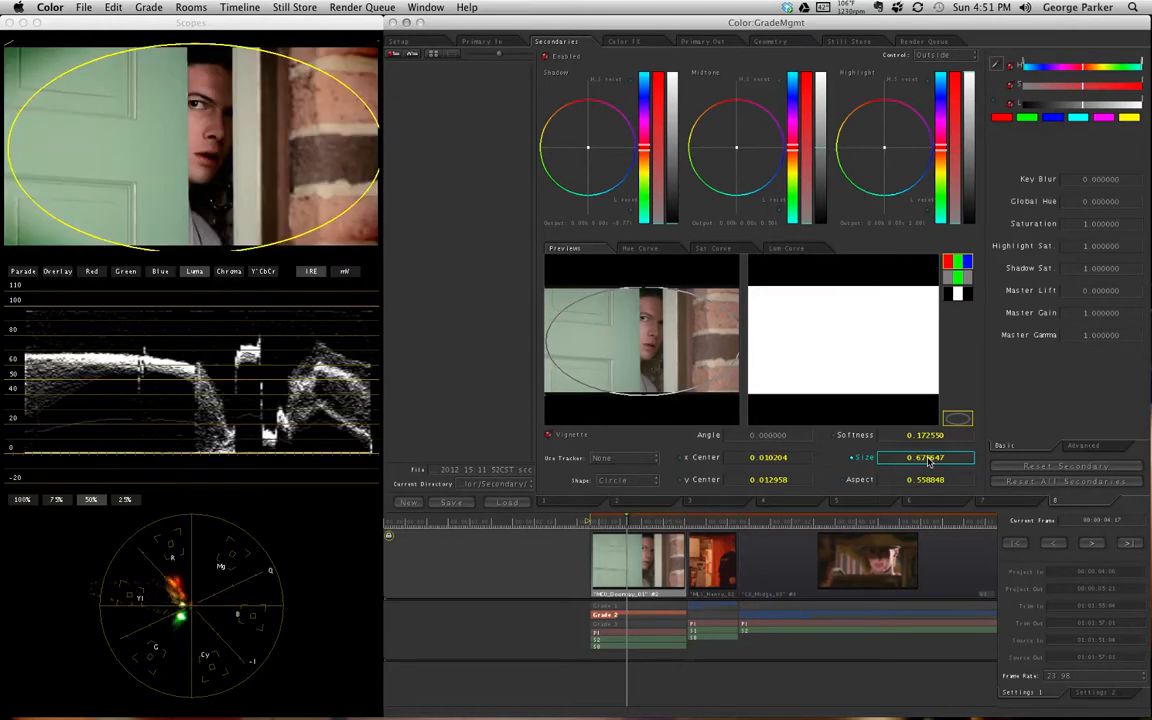
scroll(929, 461, "down", 2)
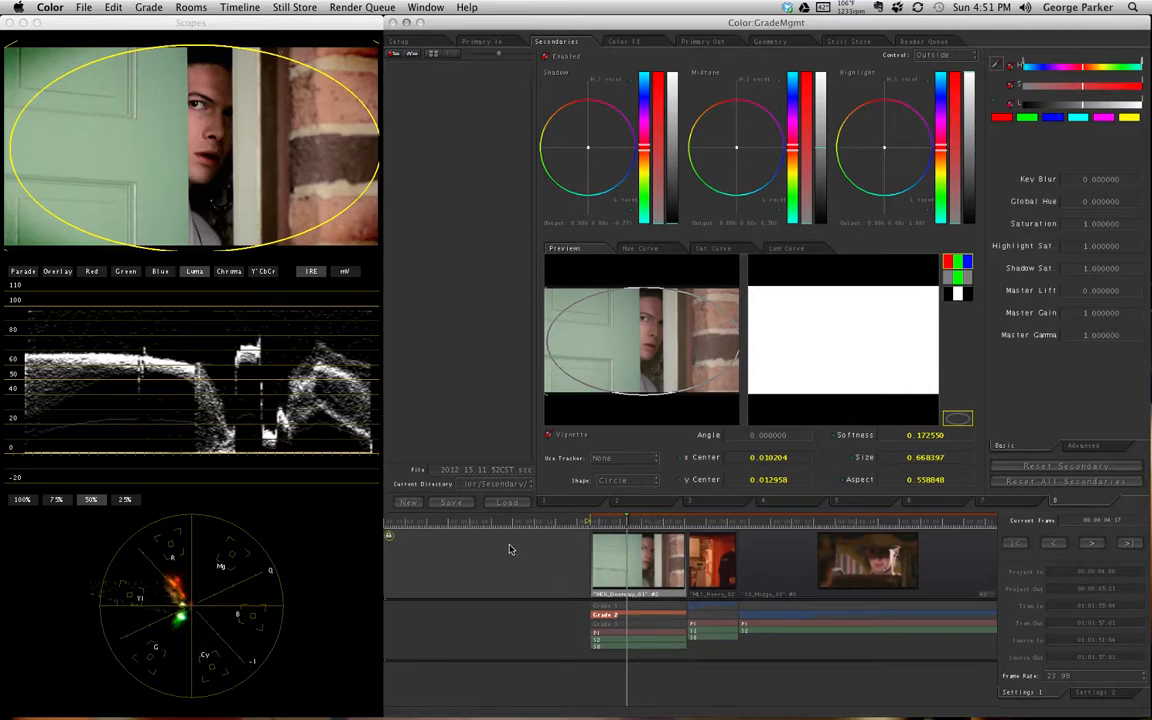
Save the vignette secondary correction as MCU_DoorwaySecondary_01 and load it into the doorway clip's Grade 3
left_click(490, 470)
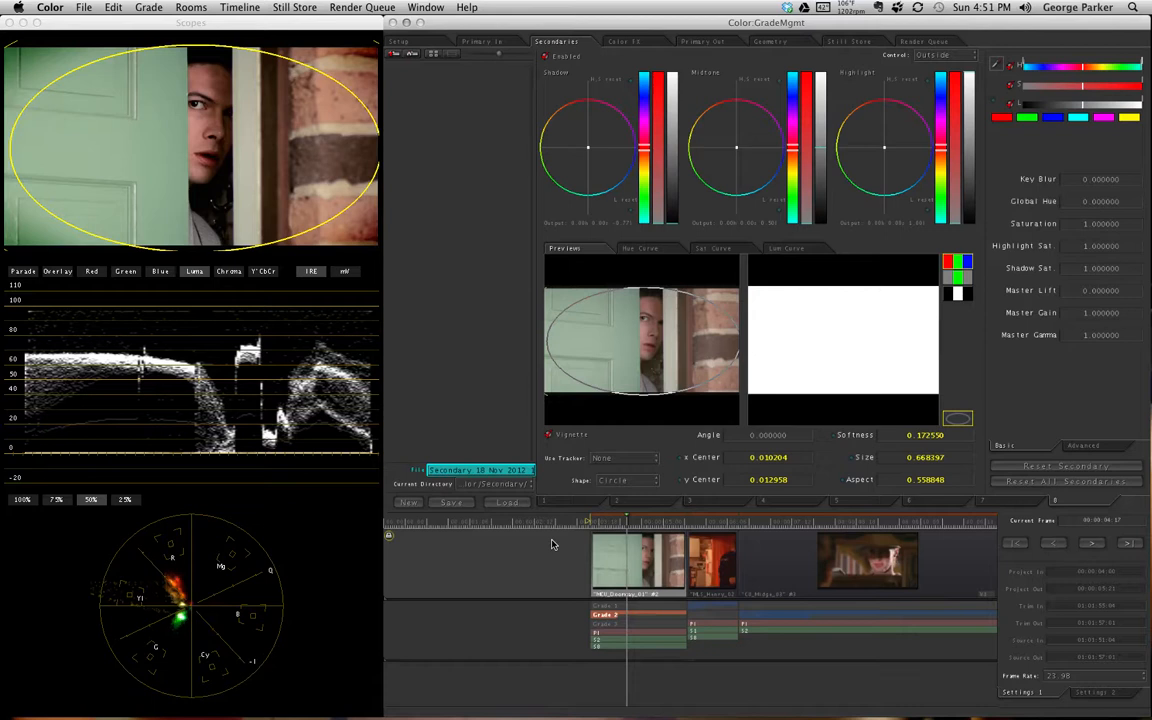
type("N")
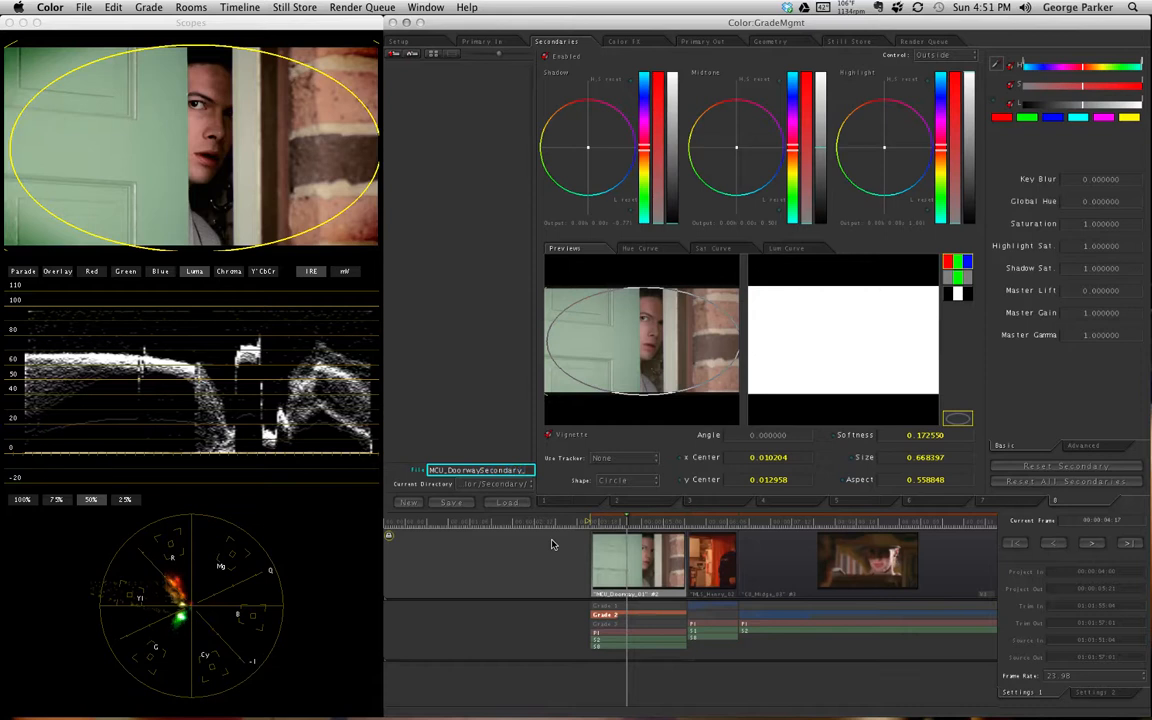
type("01")
left_click(456, 503)
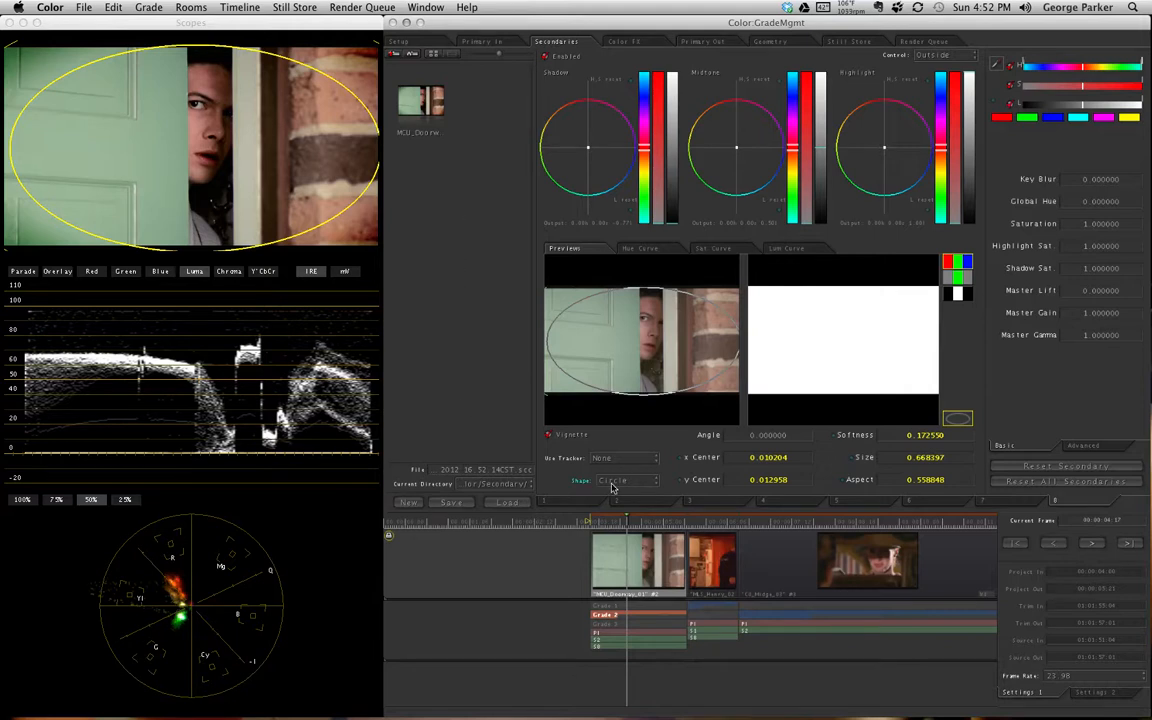
left_click(647, 625)
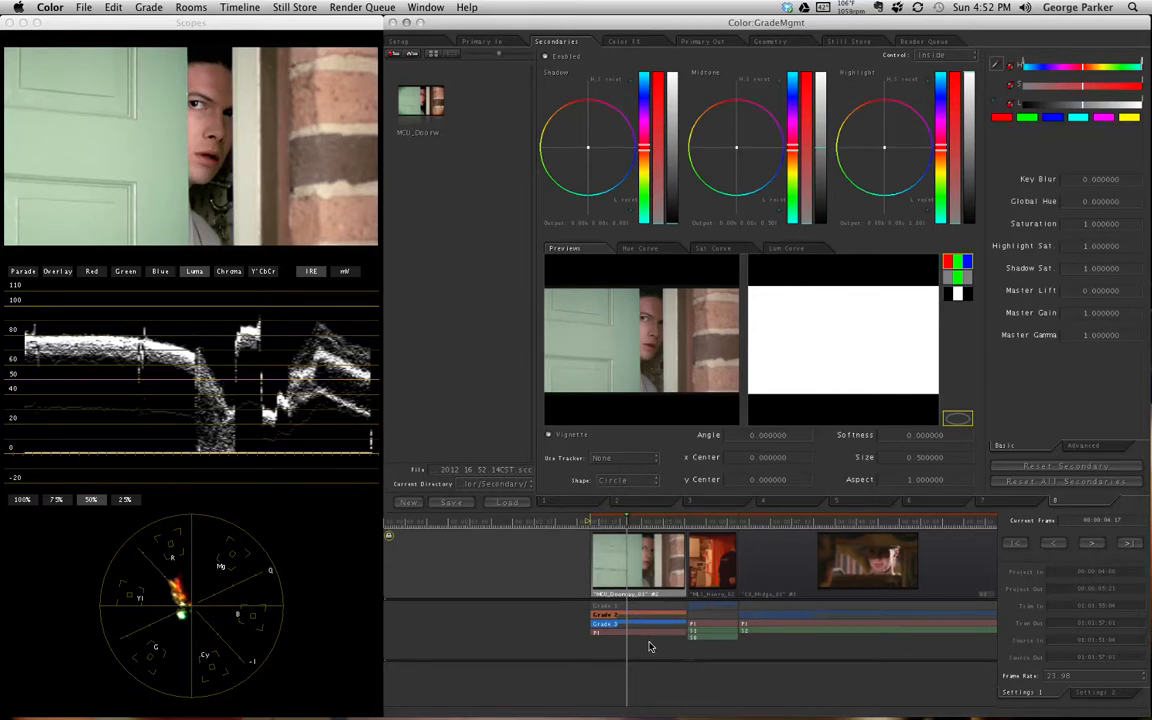
double_click(418, 104)
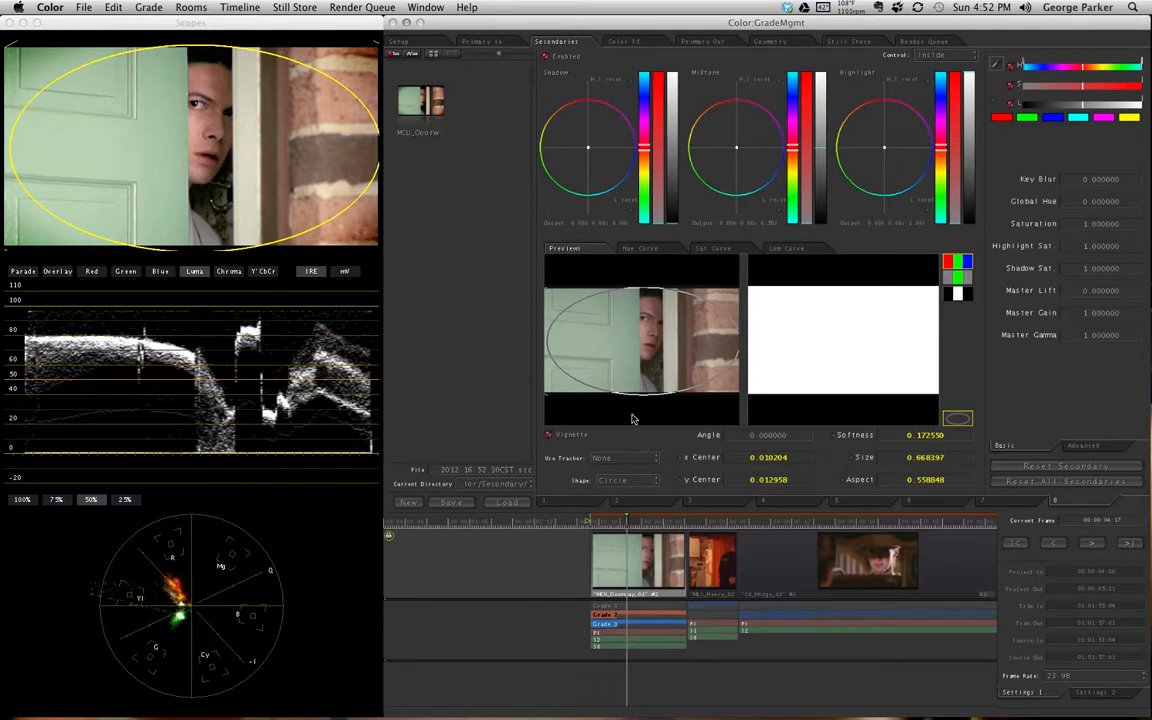
Save the doorway clip's complete Grade 3 to the grades bin as MCU_DoorwayGrade01
left_click(390, 42)
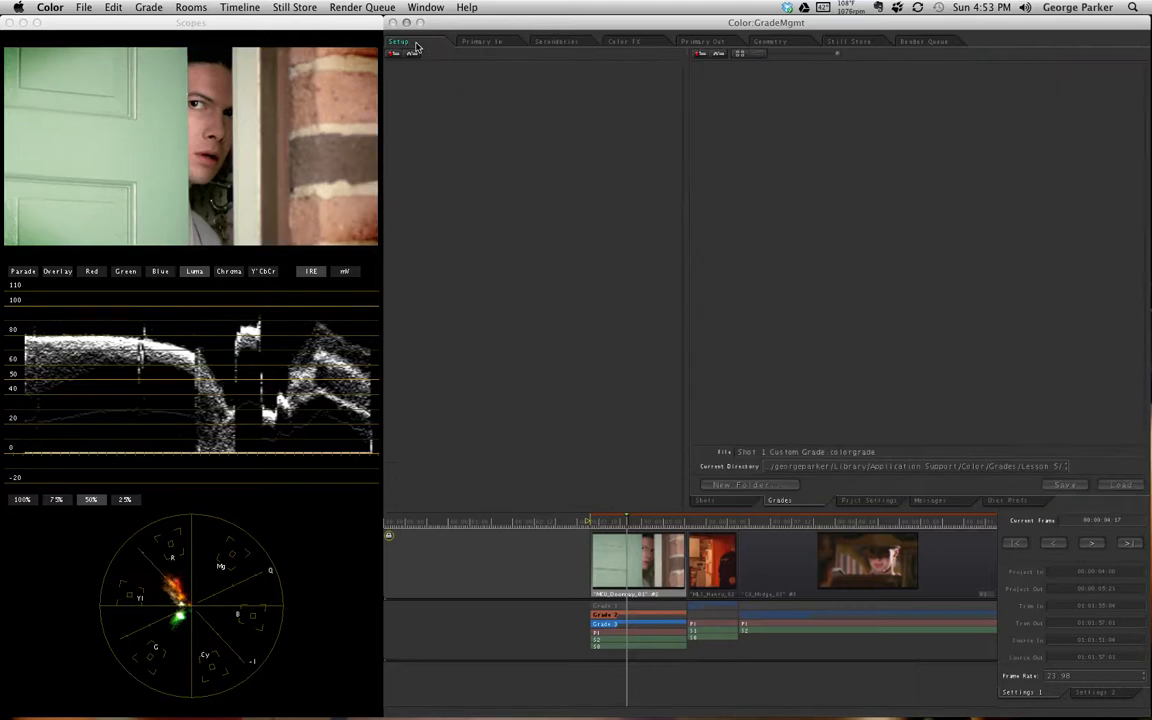
left_click(726, 503)
left_click(786, 502)
left_click(899, 457)
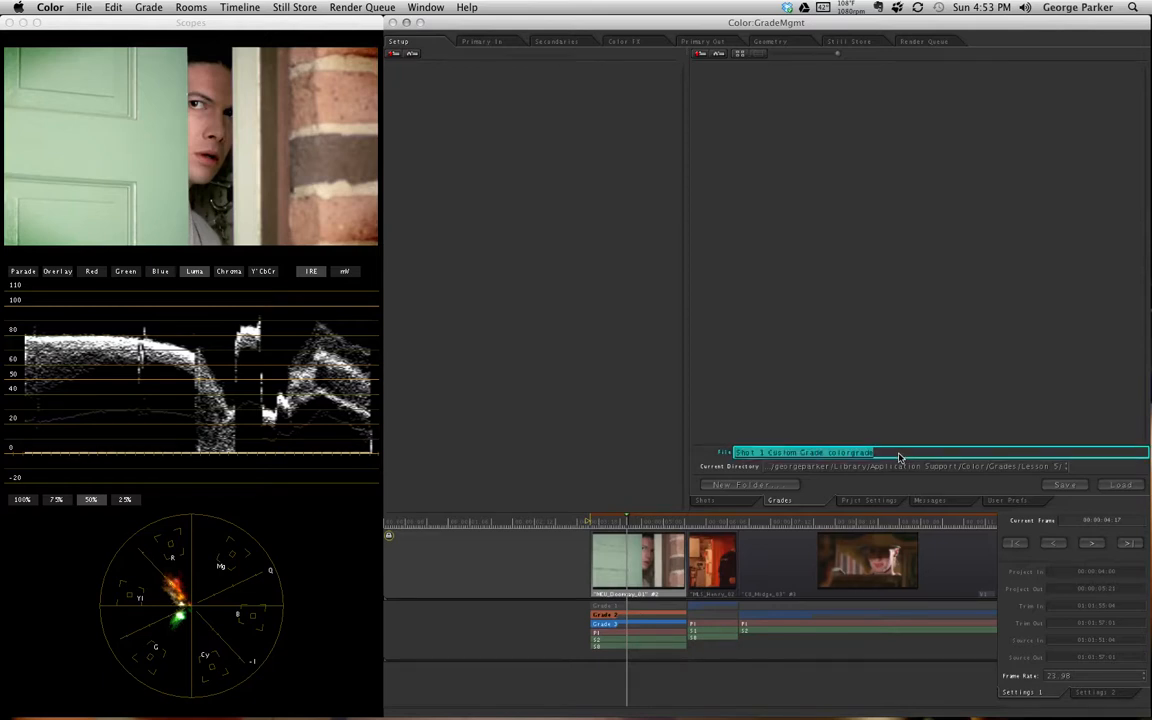
type("N")
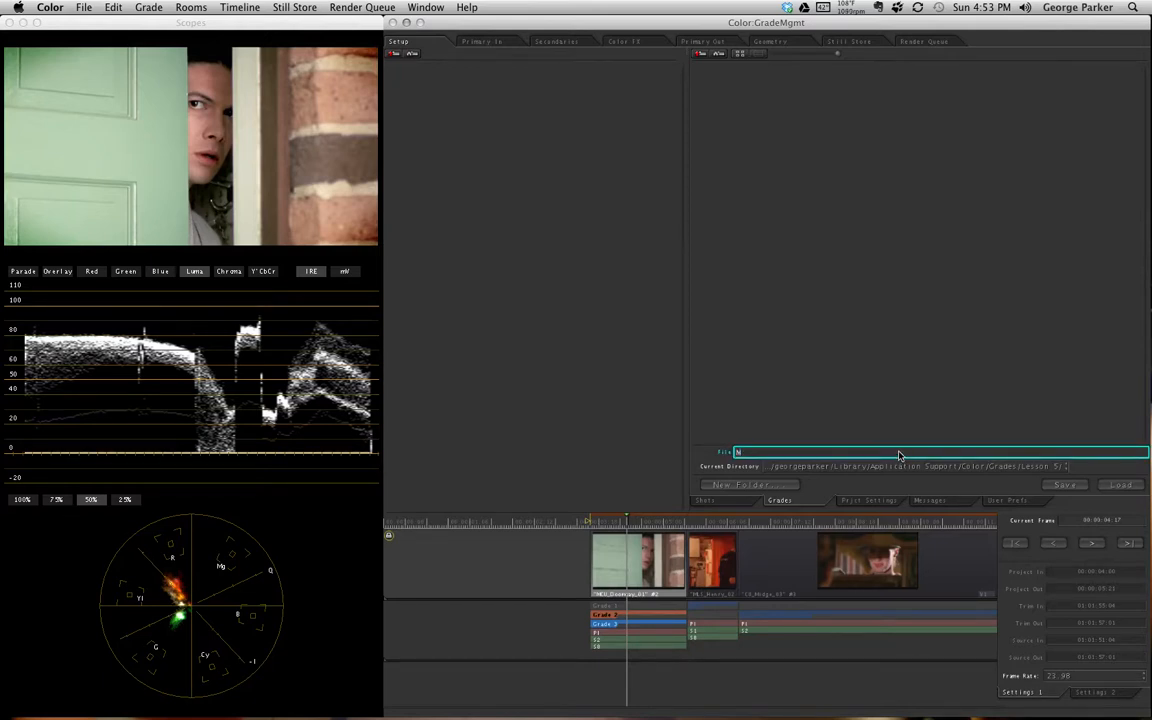
type("CU_Doorway")
type("GR")
type("rade01")
left_click(1063, 484)
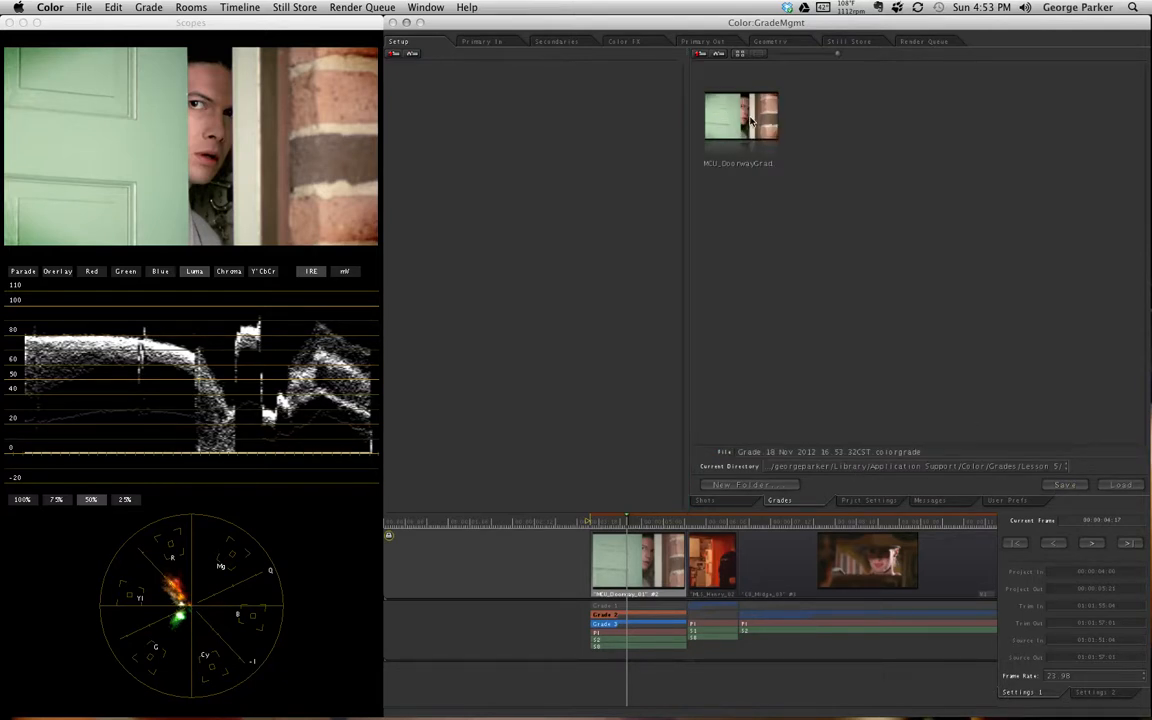
Switch the doorway clip to Grade 1 and load the saved MCU_DoorwayGrade01 grade into it
left_click(634, 607)
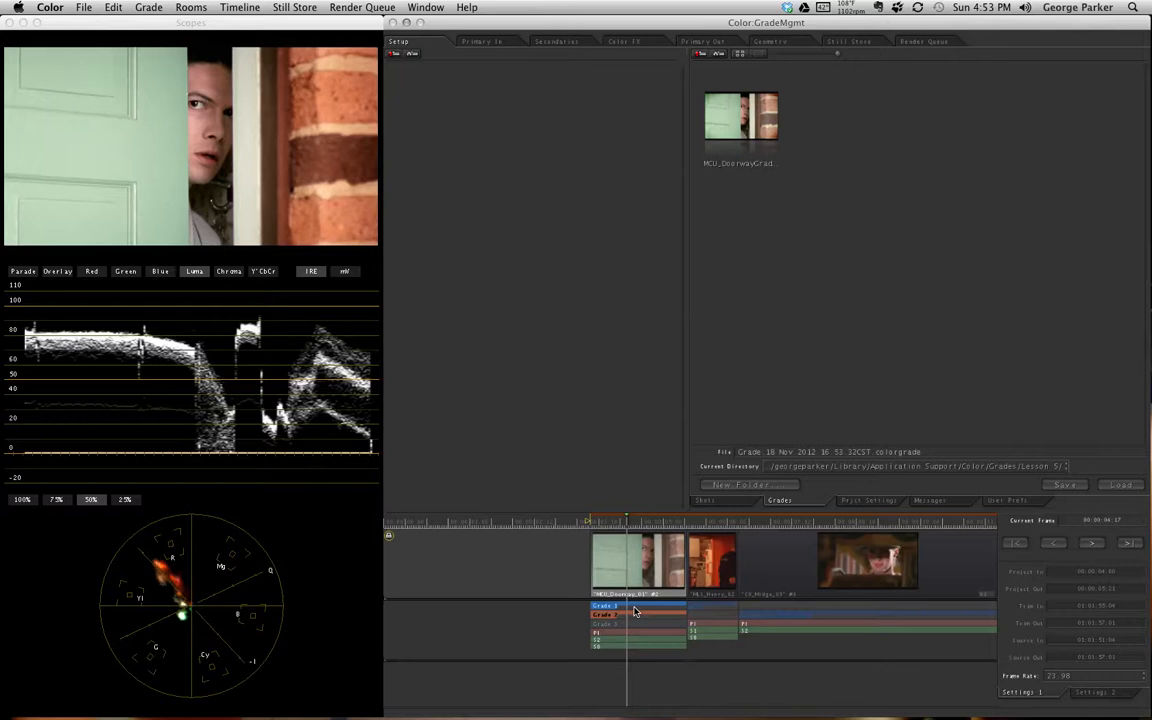
double_click(742, 120)
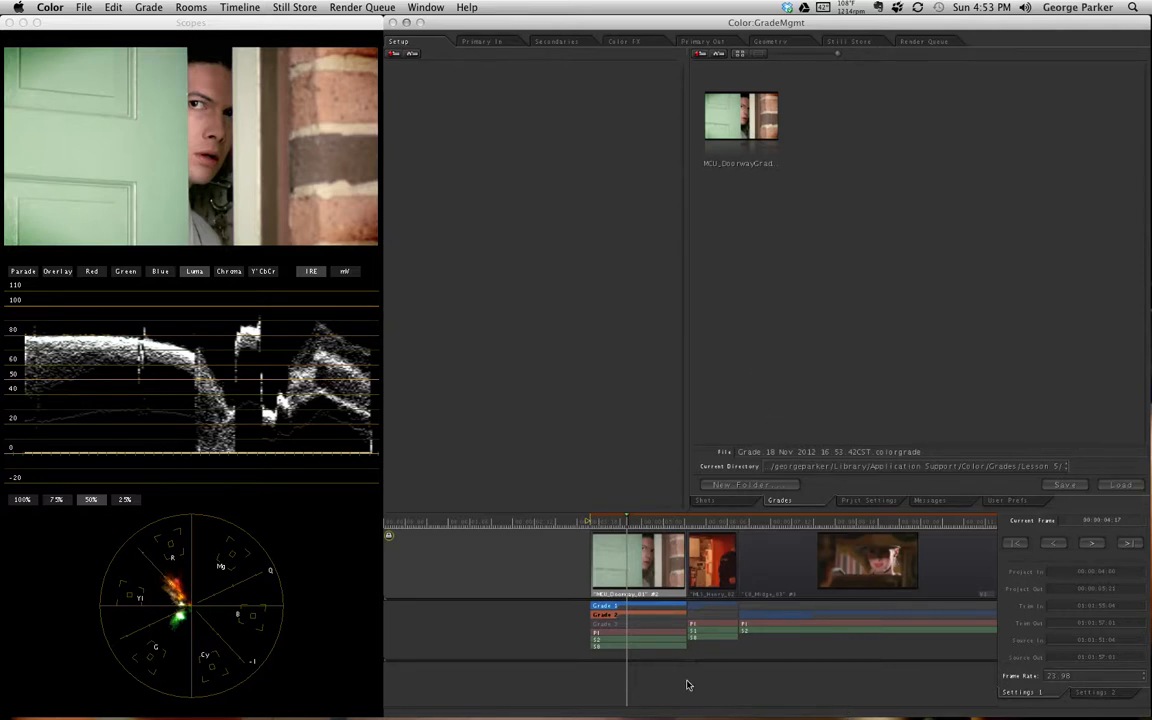
Move the playhead along the timeline to the short doorway clip at about 00:00:23:07
key("Down")
key("Down")
key("Down")
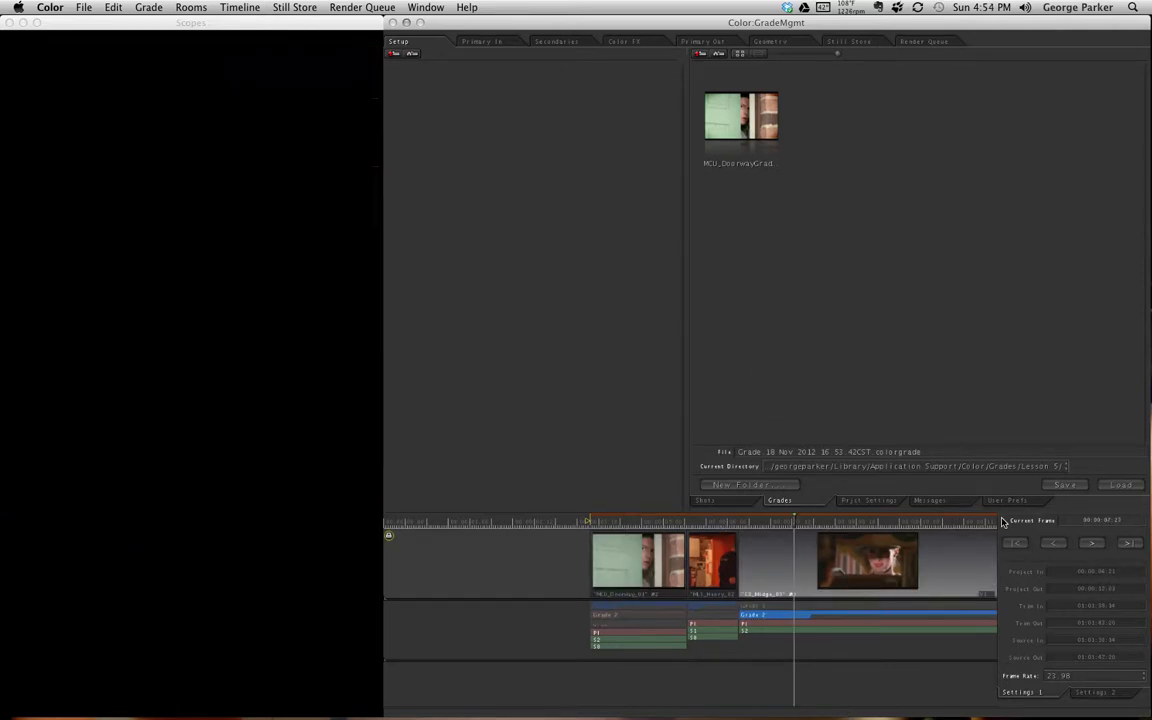
key("Down")
key("Down")
key("Down")
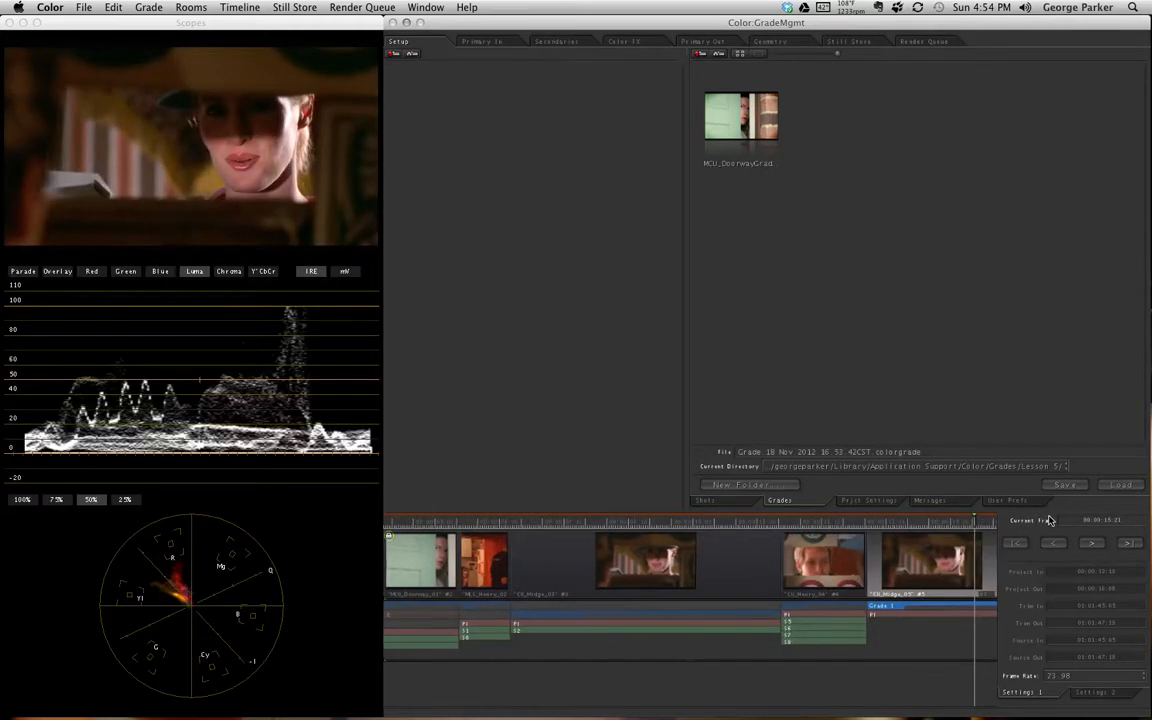
left_click_drag(1014, 525, 837, 522)
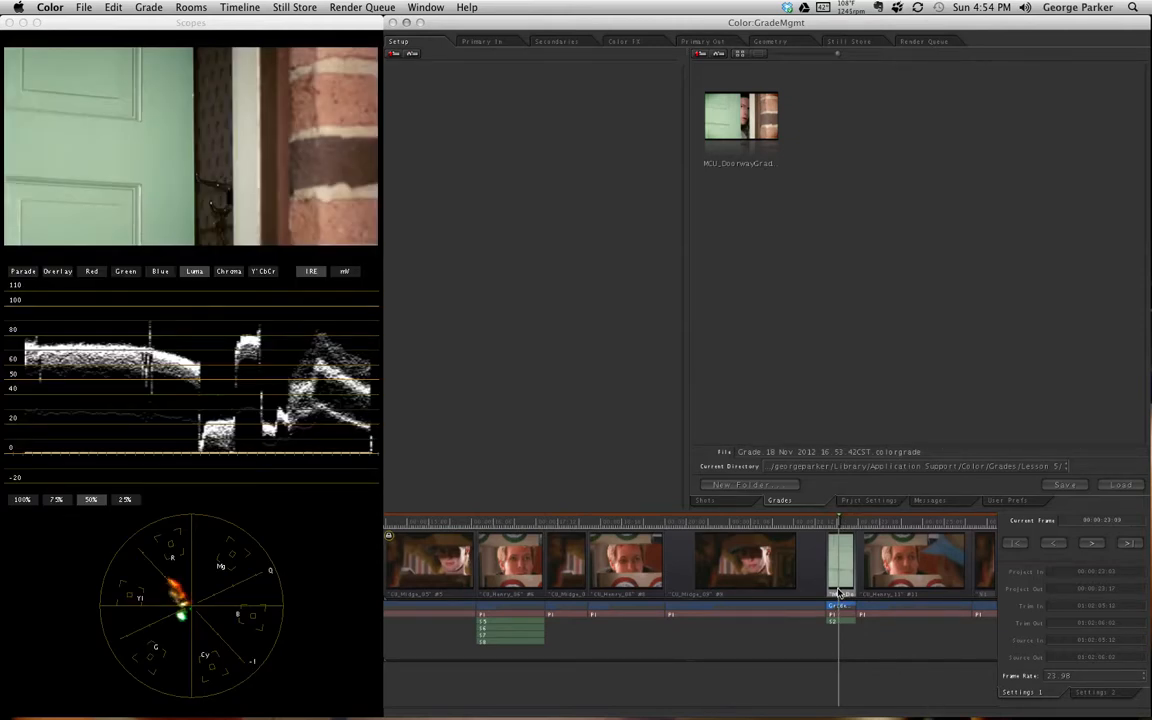
left_click(843, 523)
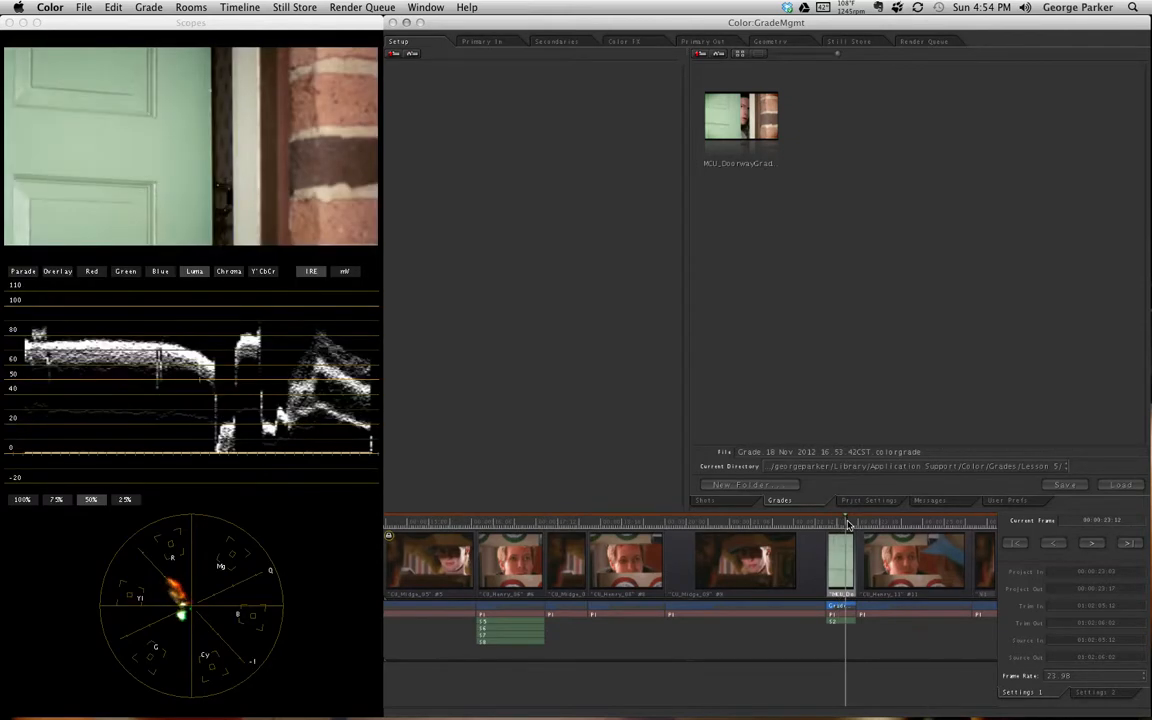
left_click_drag(843, 523, 835, 521)
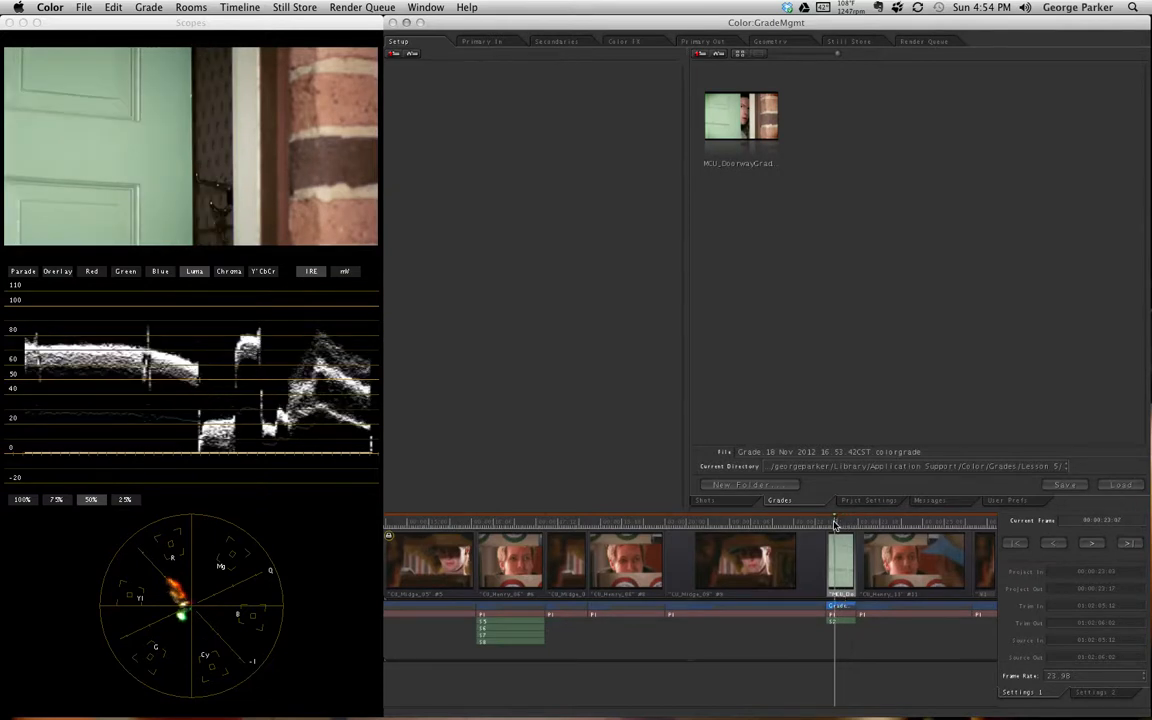
Add Grade 2 to the short doorway clip and load the saved MCU_DoorwayGrade01 grade into it
left_click(148, 7)
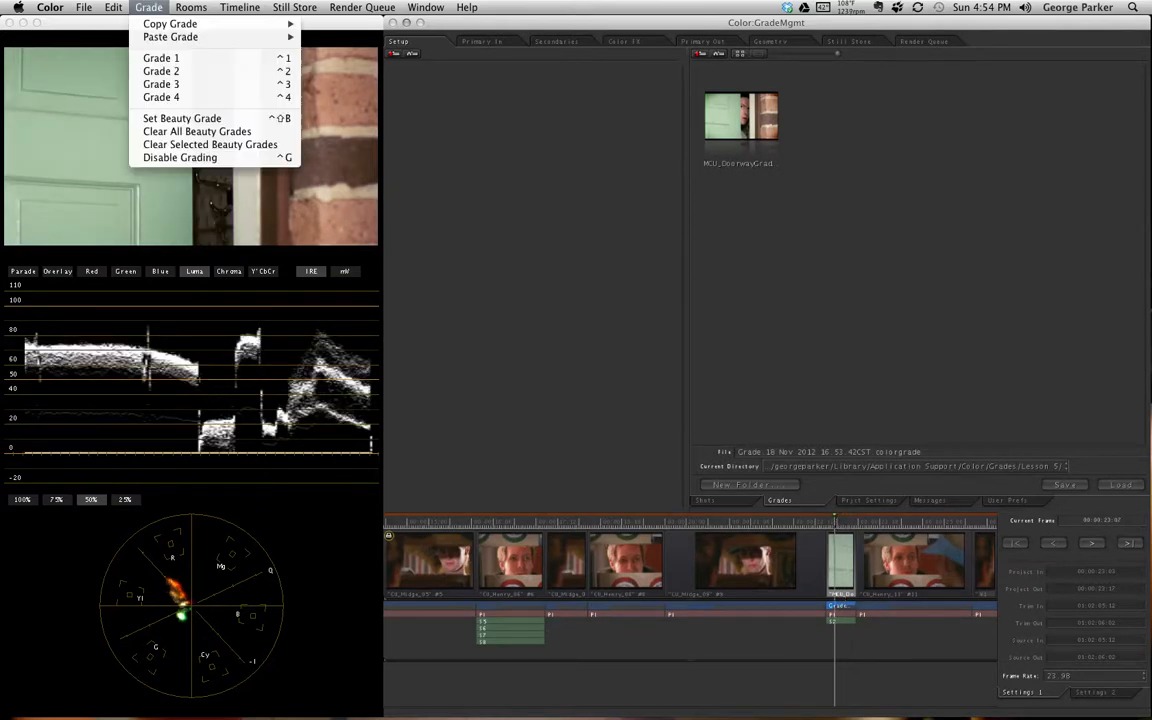
left_click(158, 71)
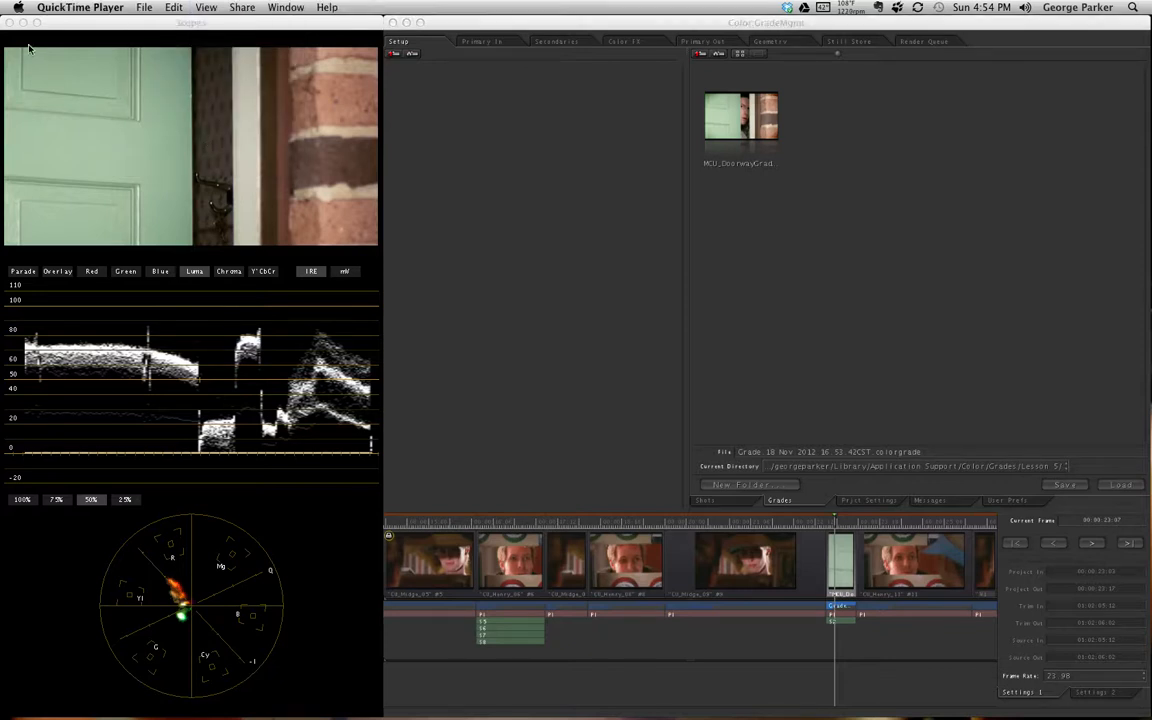
left_click(123, 165)
left_click(148, 7)
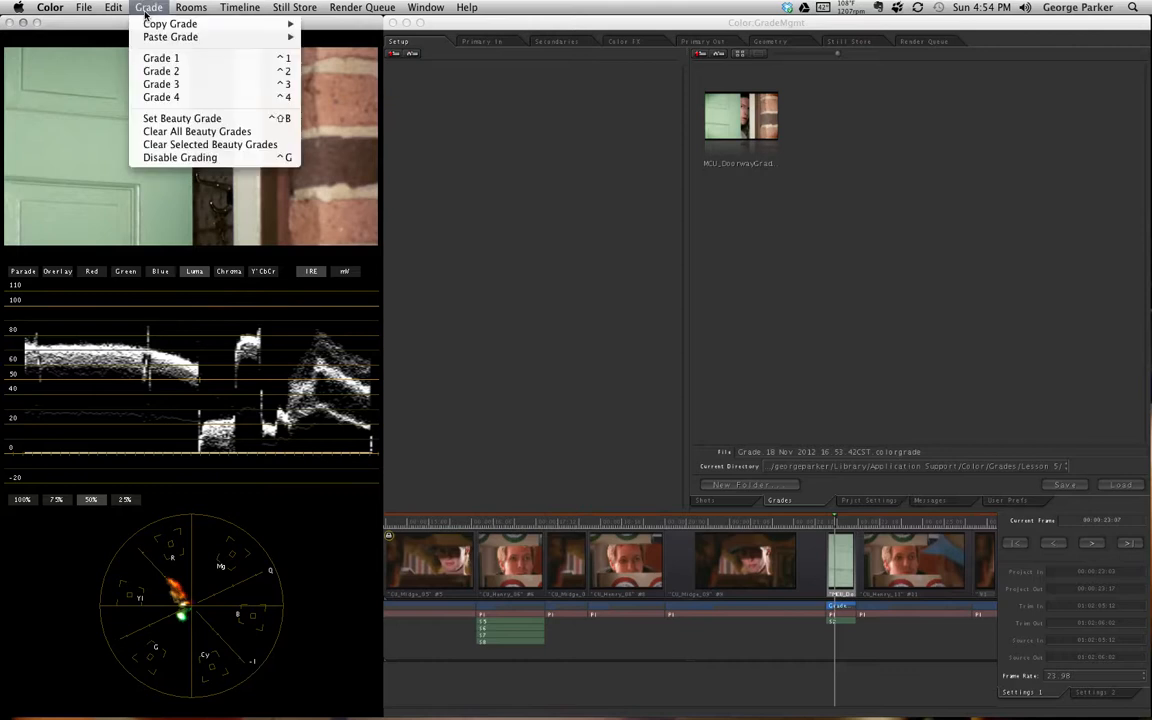
left_click(160, 71)
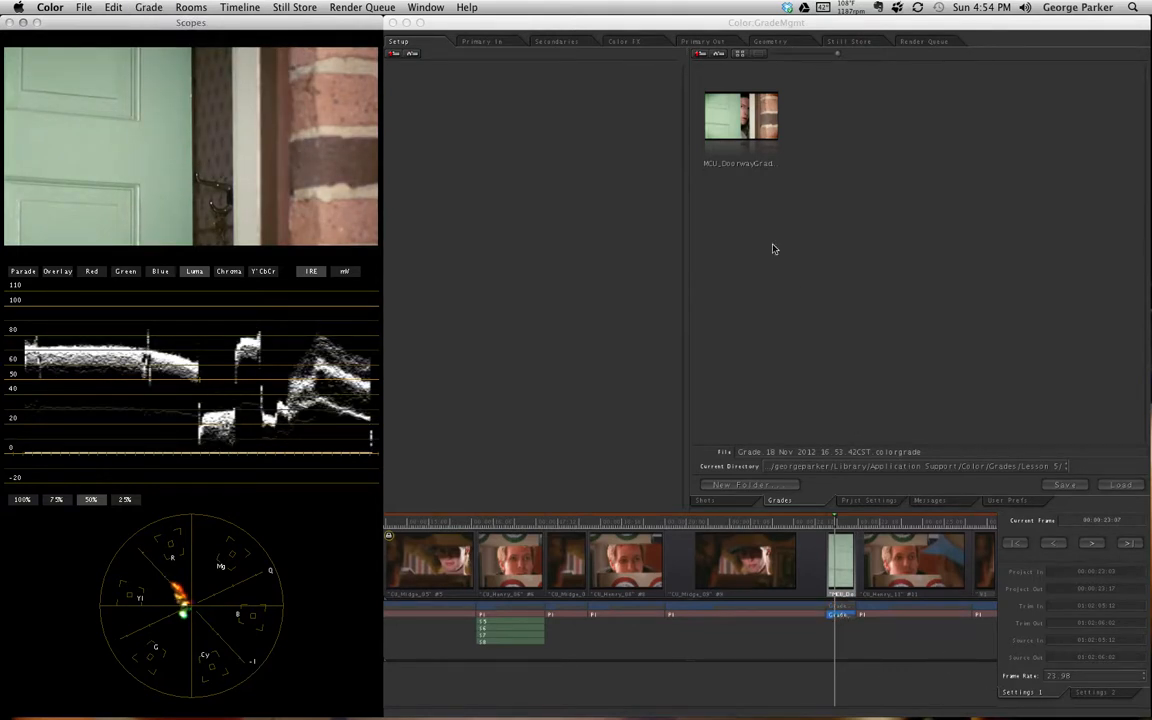
double_click(744, 118)
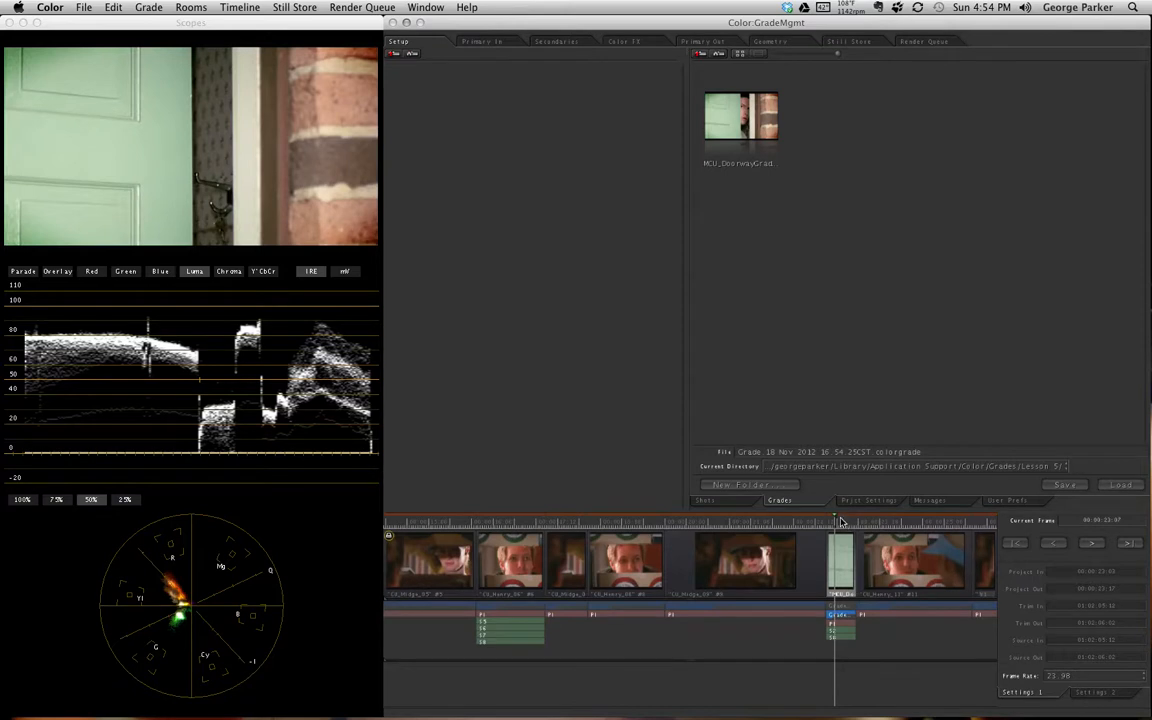
Copy Grade 2 of the short doorway clip onto the doorway clip #13 further along the timeline
left_click_drag(841, 521, 541, 522)
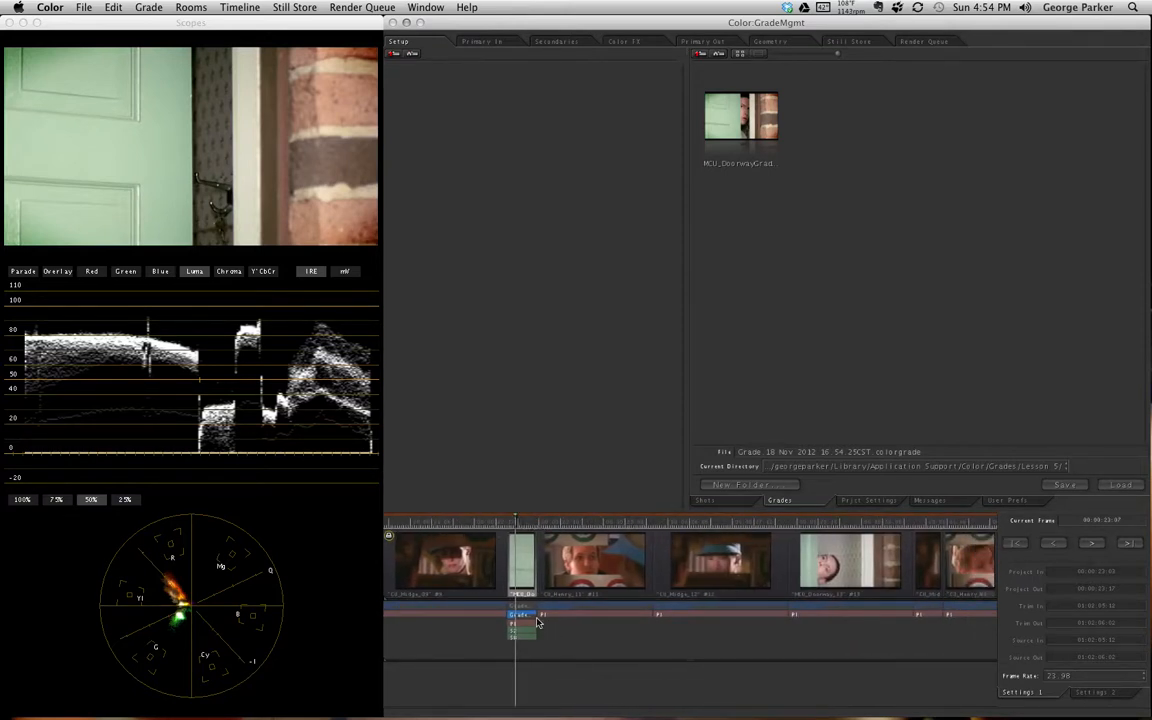
left_click(520, 619)
left_click_drag(520, 619, 845, 566)
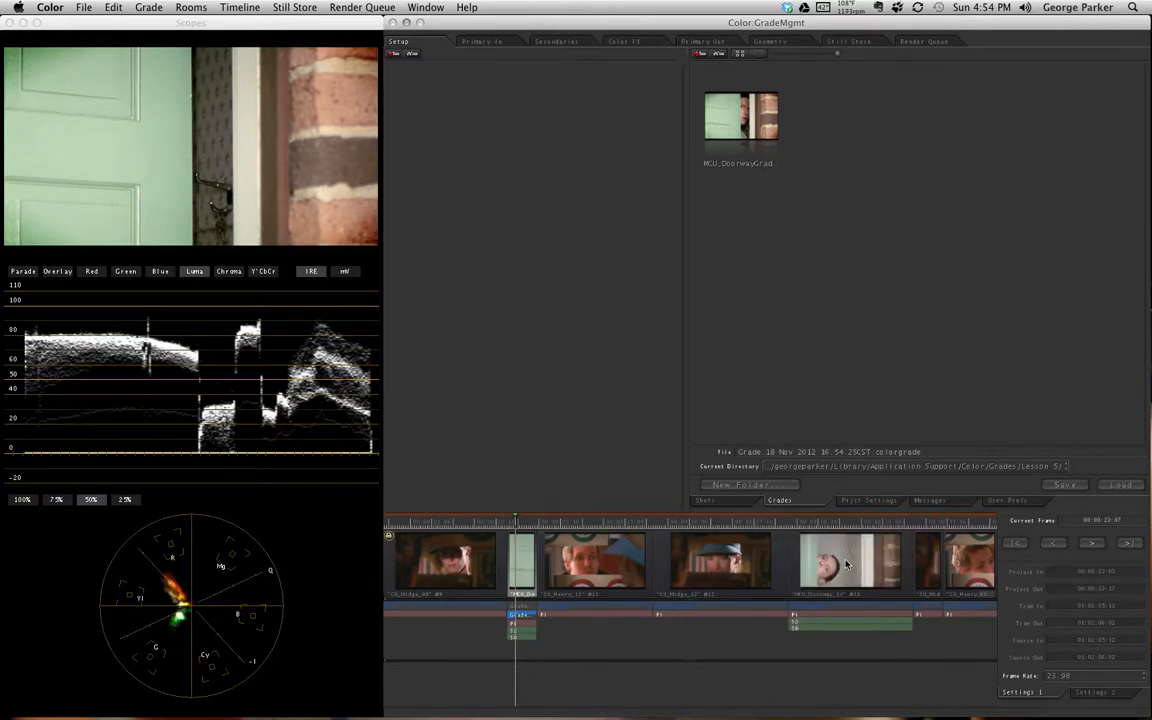
Undo the grade load on the short doorway clip and reload the saved MCU_DoorwayGrade01 grade into it
key("ctrl+g")
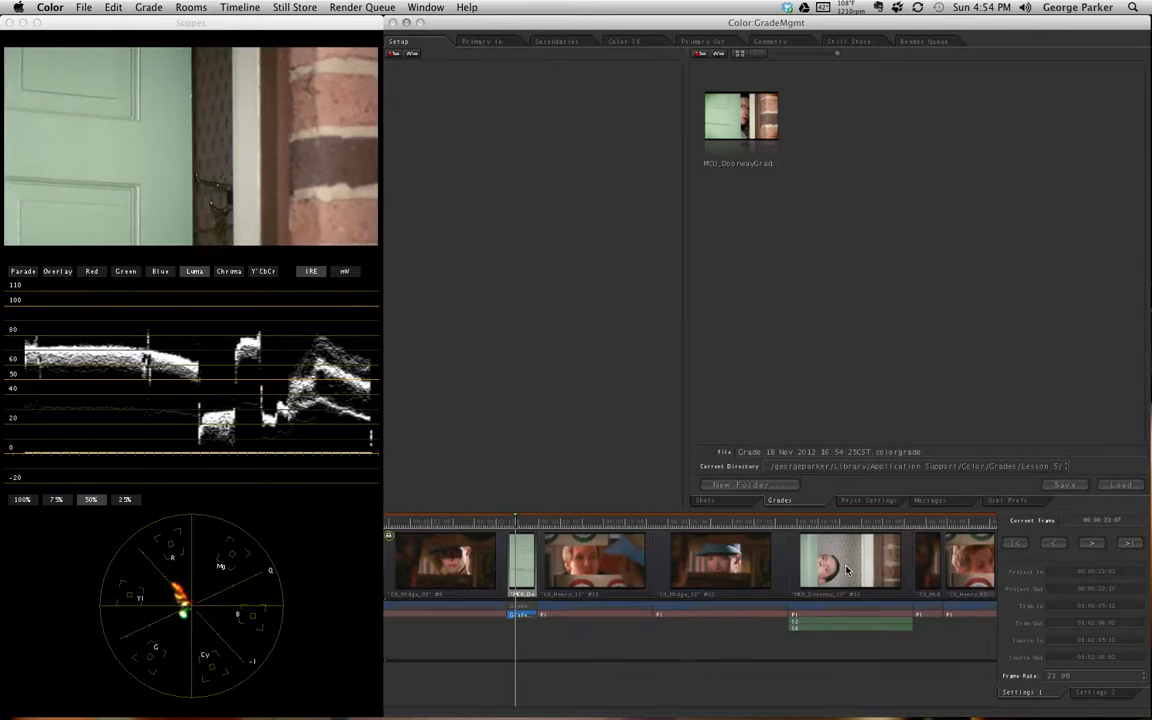
double_click(755, 118)
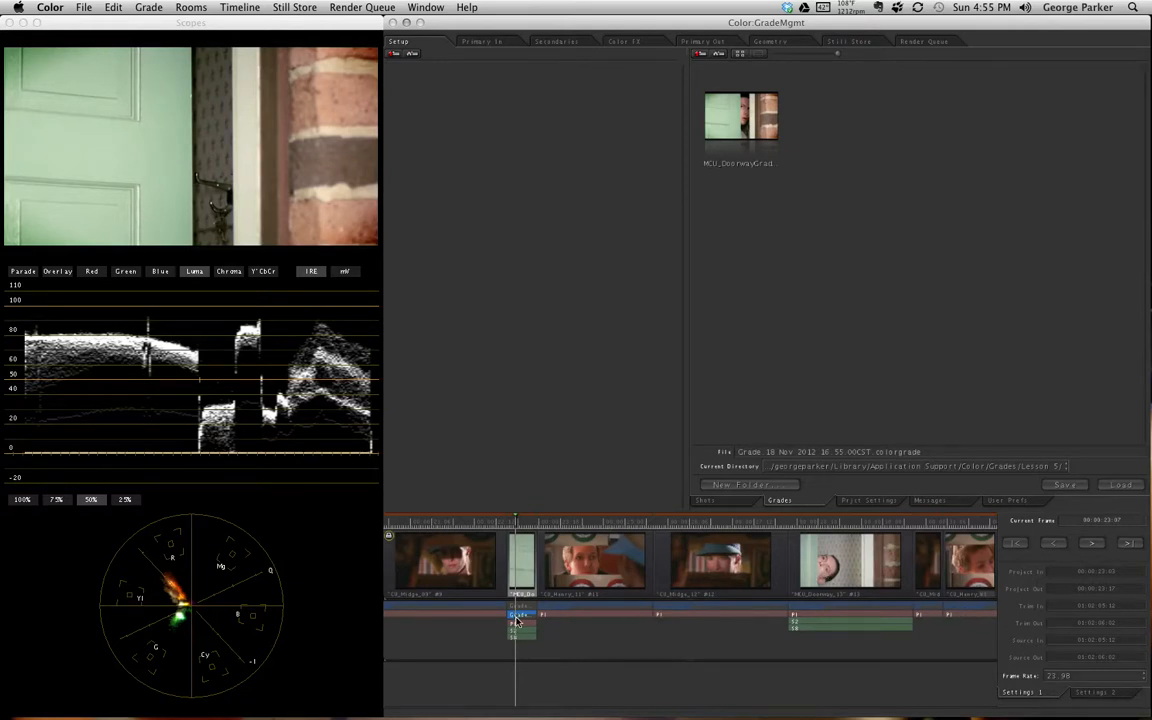
left_click_drag(519, 618, 866, 653)
Add Grade 2 to doorway clip #13, copy the short doorway clip's corrections into it, and switch the clip back to Grade 1
left_click(158, 7)
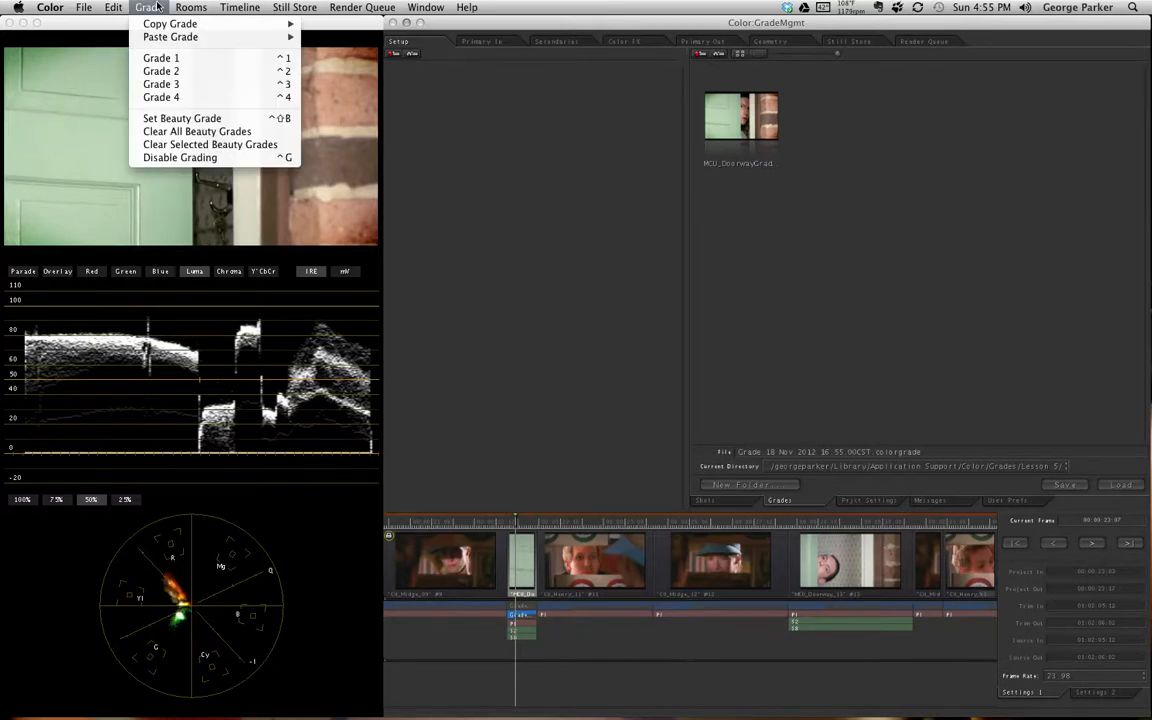
left_click(158, 7)
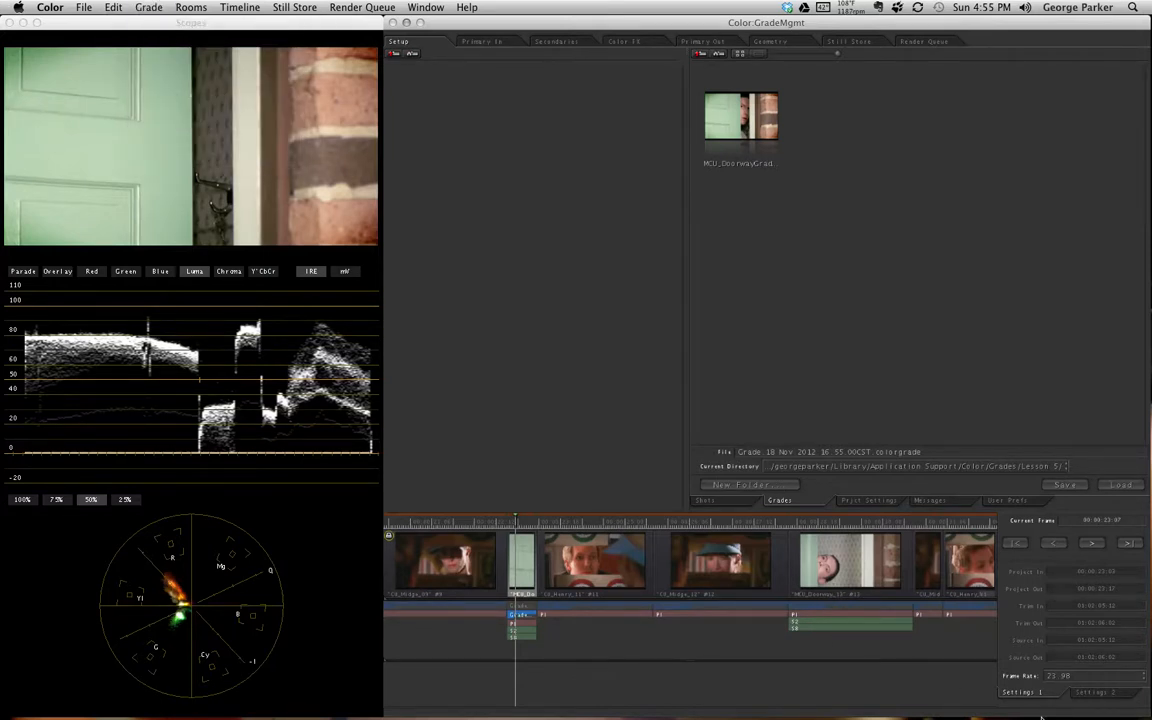
left_click(838, 560)
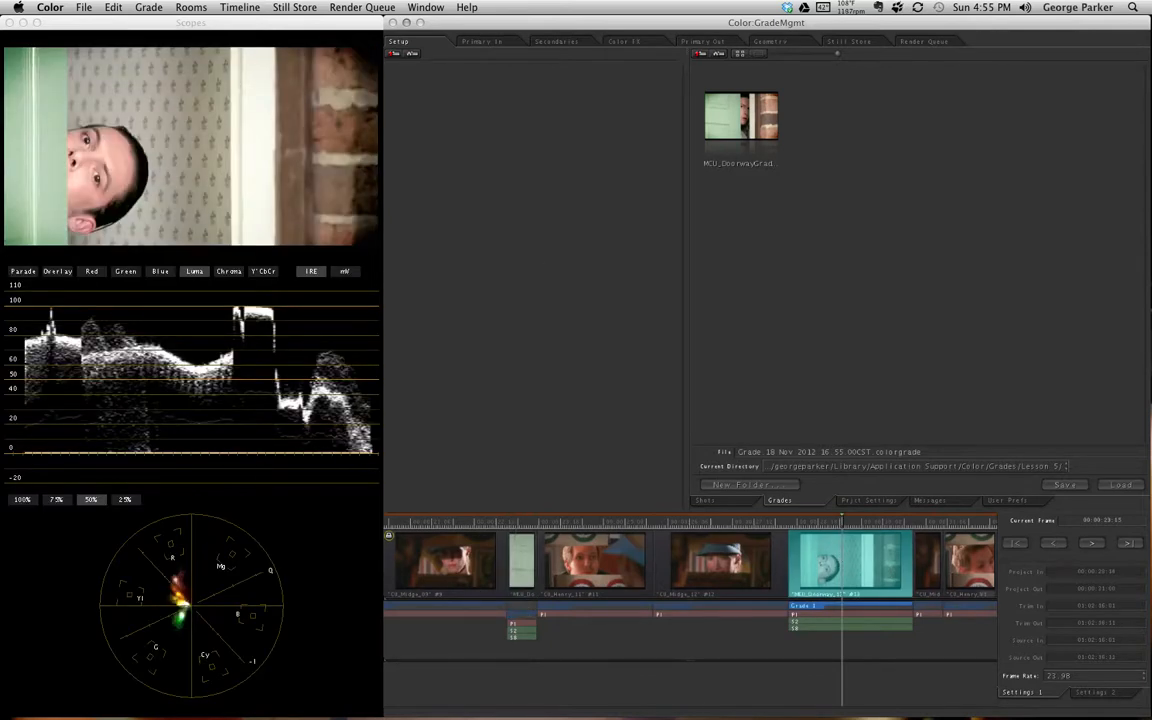
left_click(148, 7)
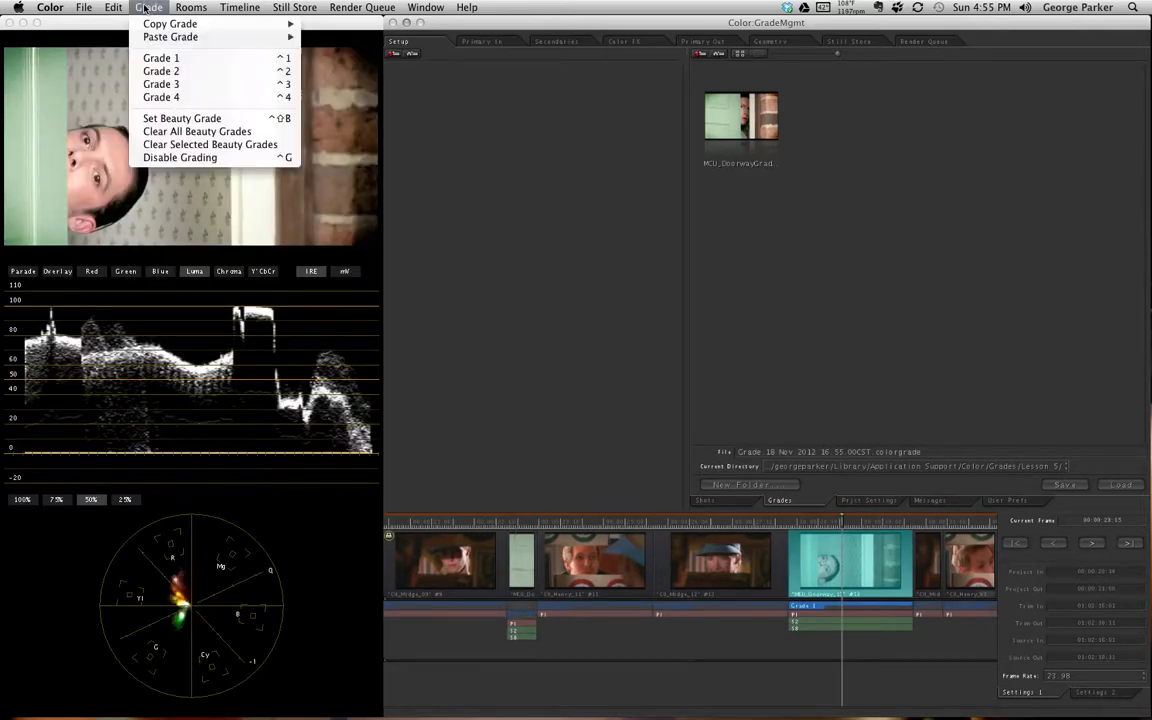
left_click(162, 71)
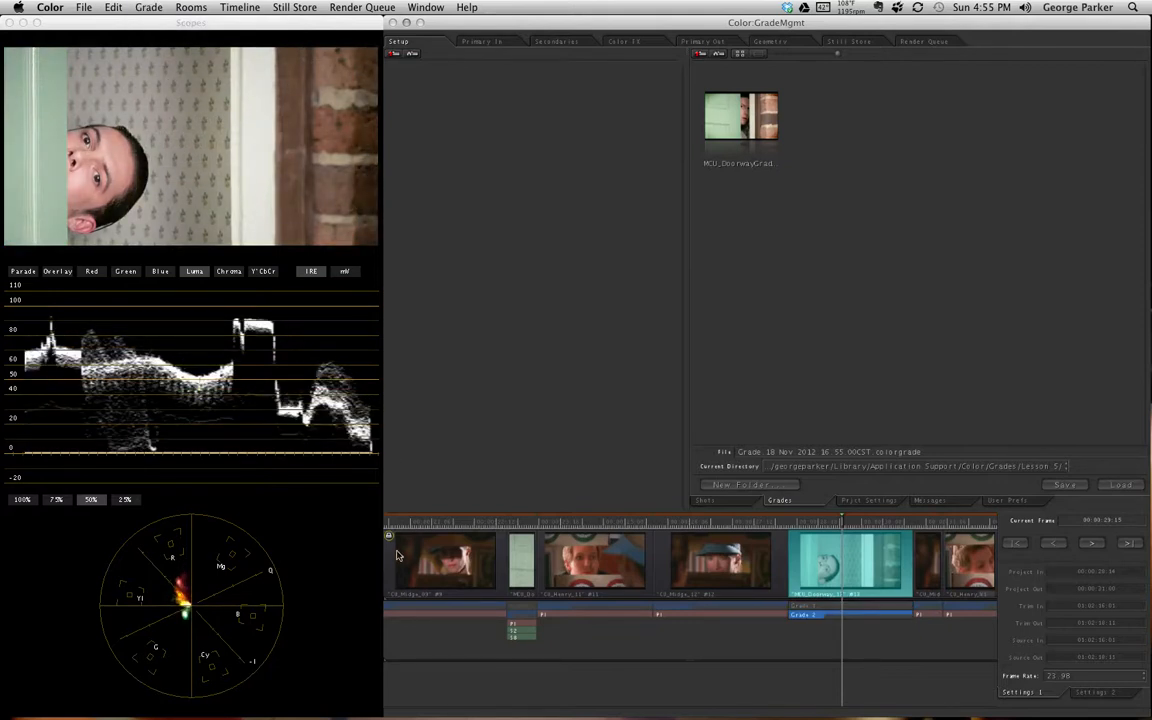
left_click_drag(516, 621, 843, 560)
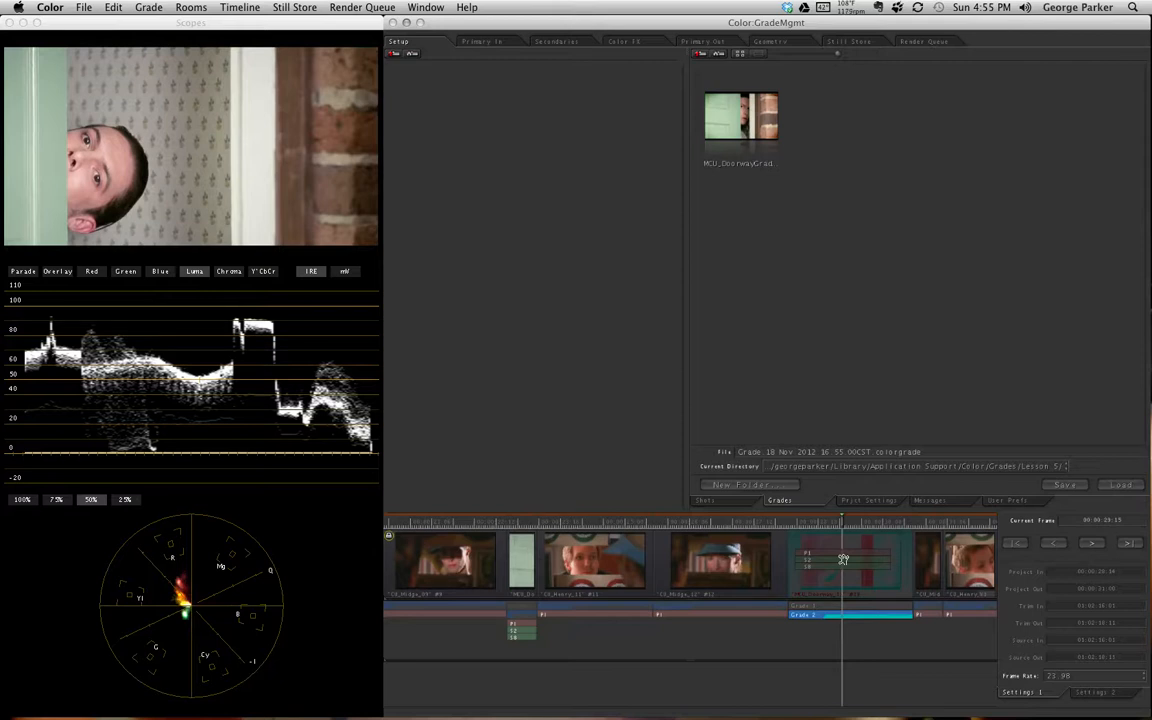
left_click_drag(843, 560, 843, 560)
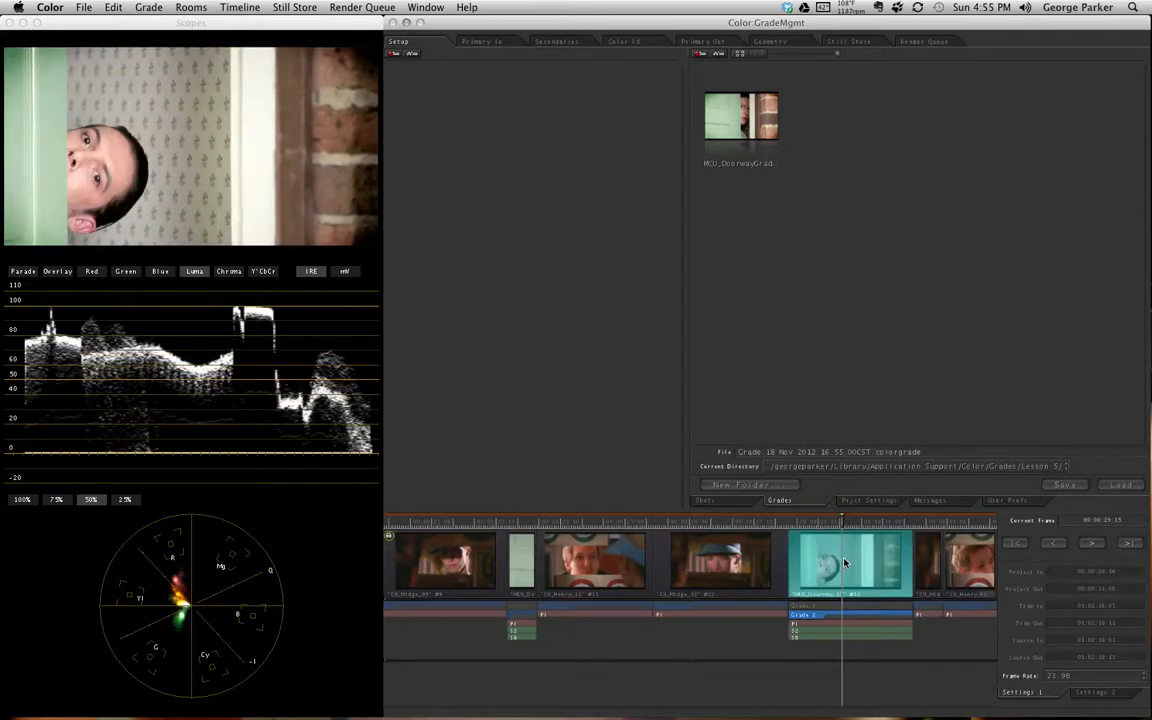
left_click(816, 606)
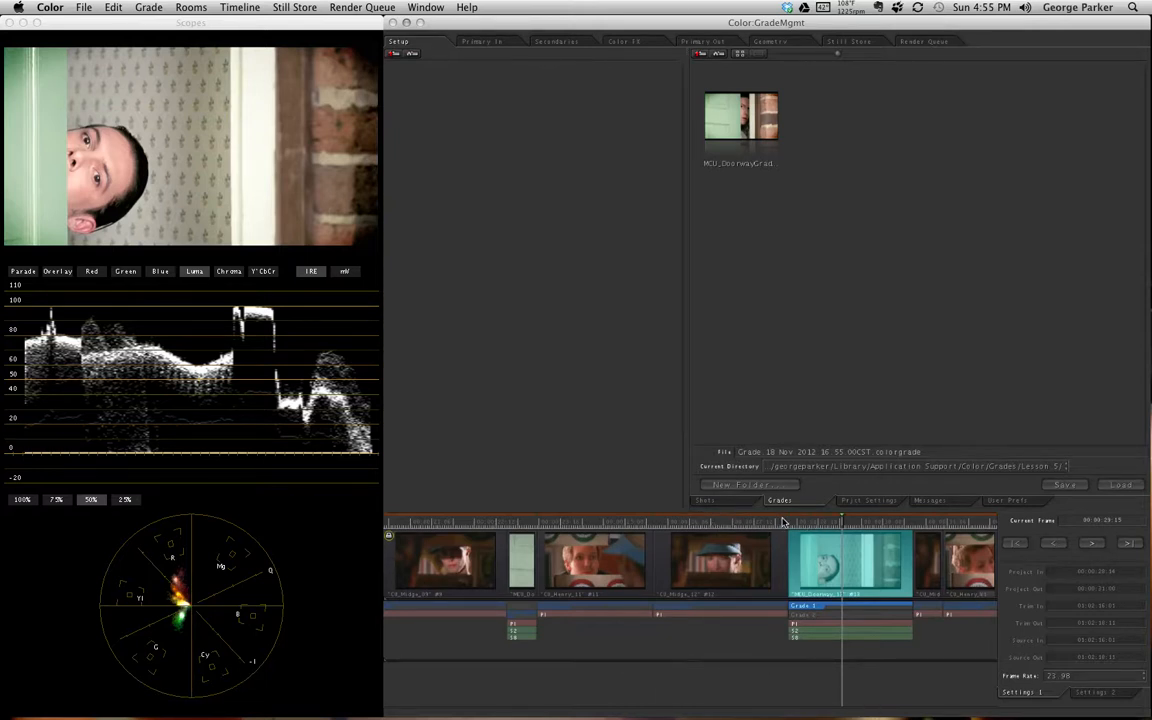
Return to the first doorway clip at the start of the timeline and select its Grade 2
scroll(900, 522, "left", 5)
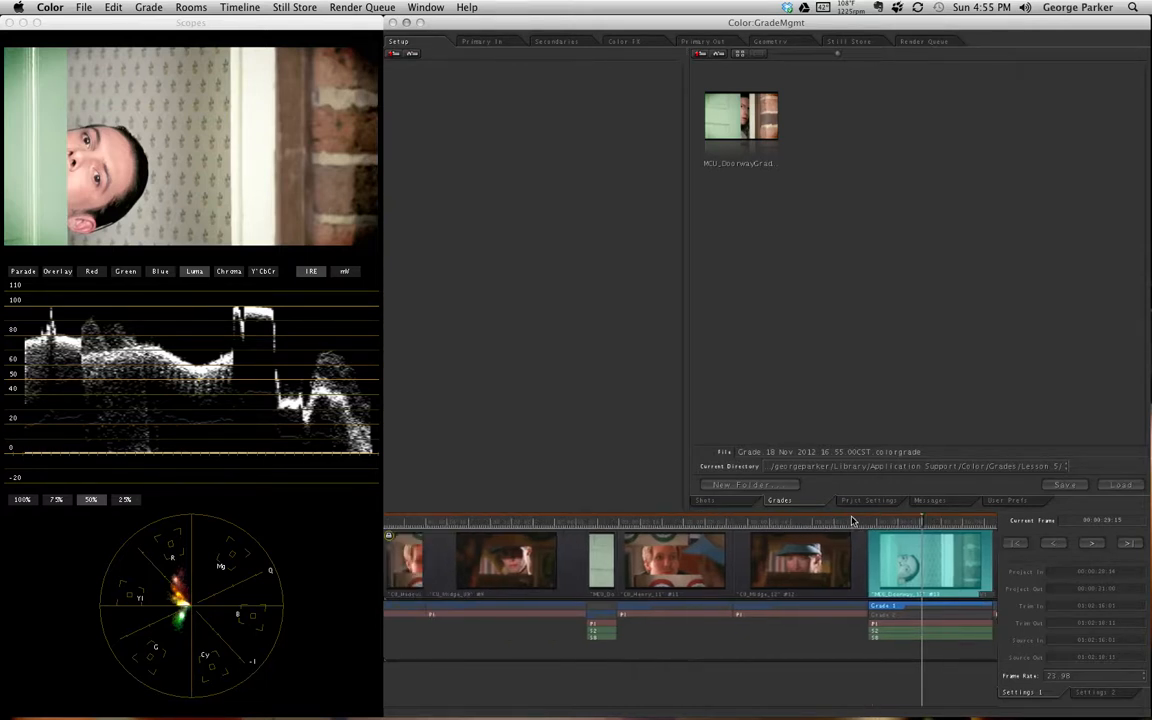
scroll(665, 522, "left", 5)
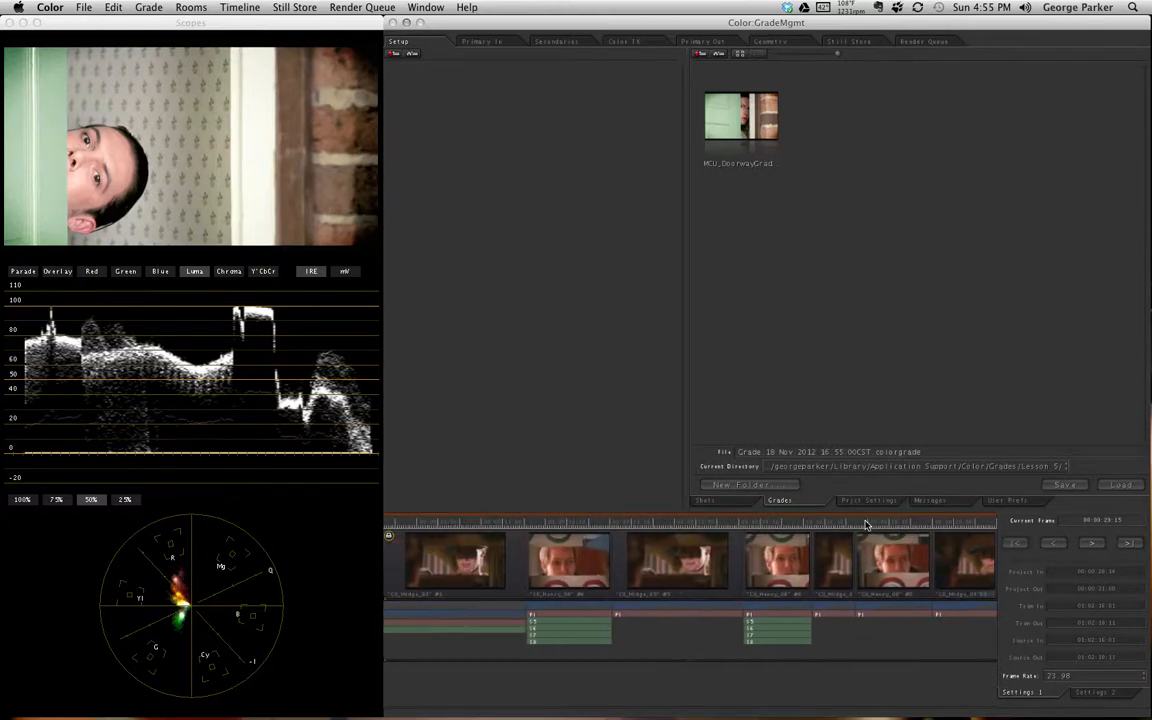
scroll(870, 520, "left", 5)
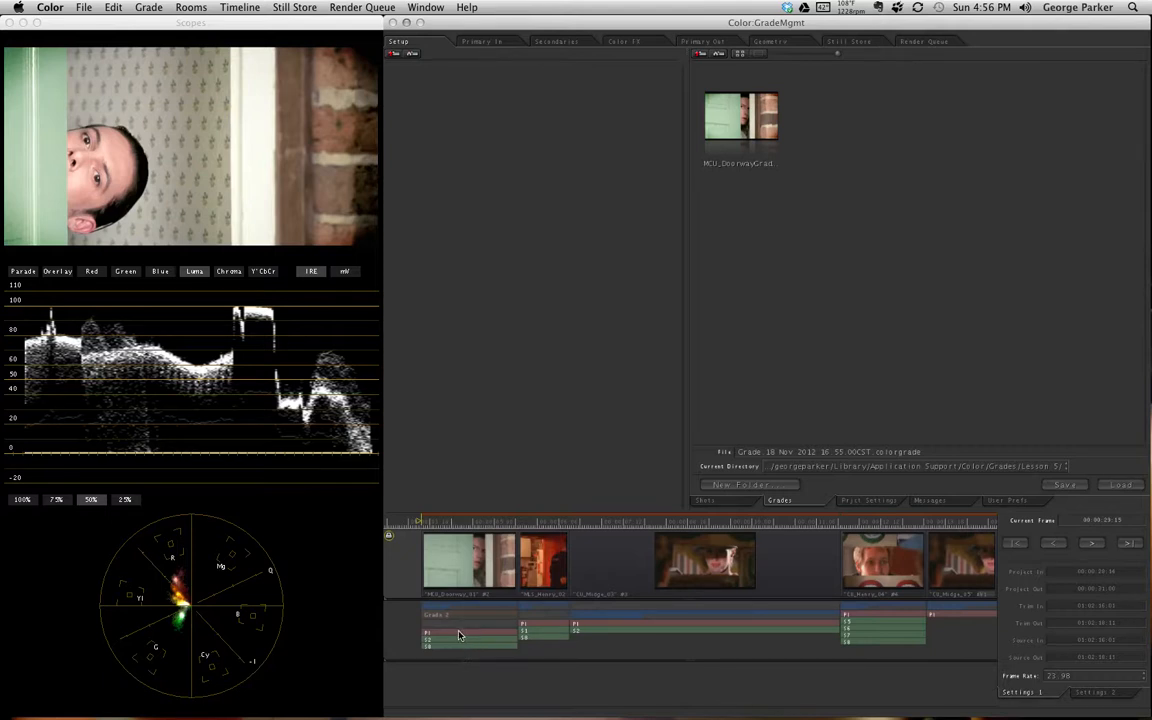
left_click_drag(459, 635, 475, 684)
left_click(460, 614)
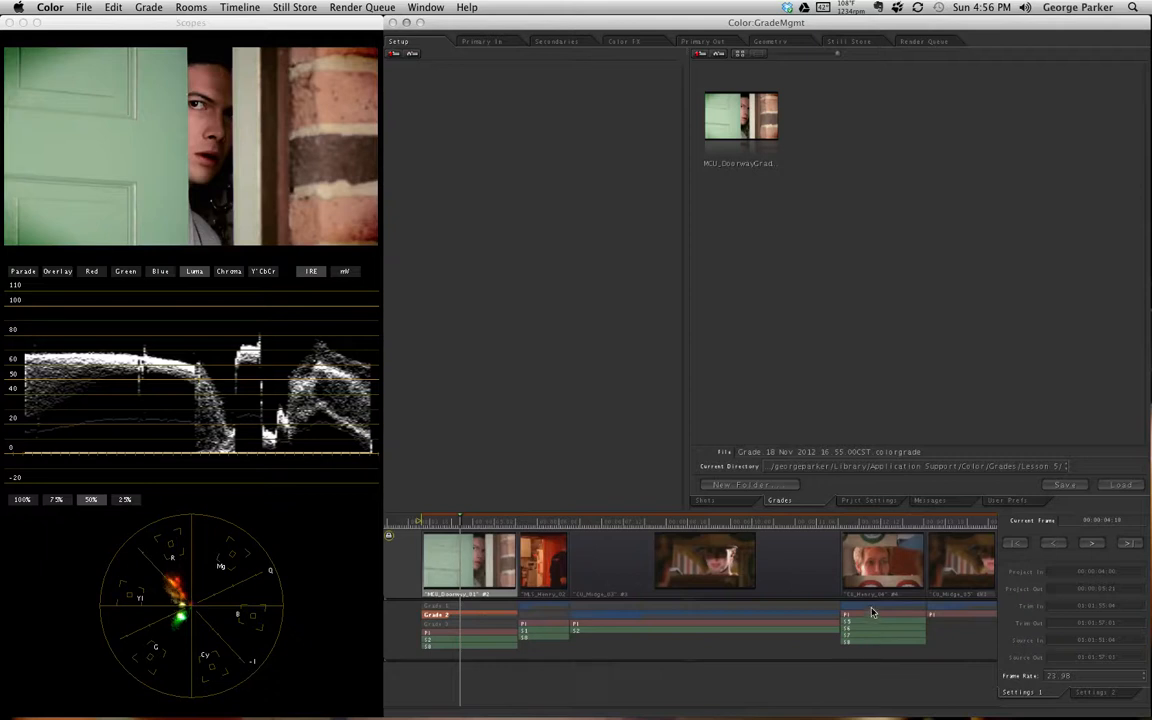
Switch the neighbouring red-lit Henry clip to Grade 2 and copy only the S8 secondary from the first doorway clip into it
left_click(540, 522)
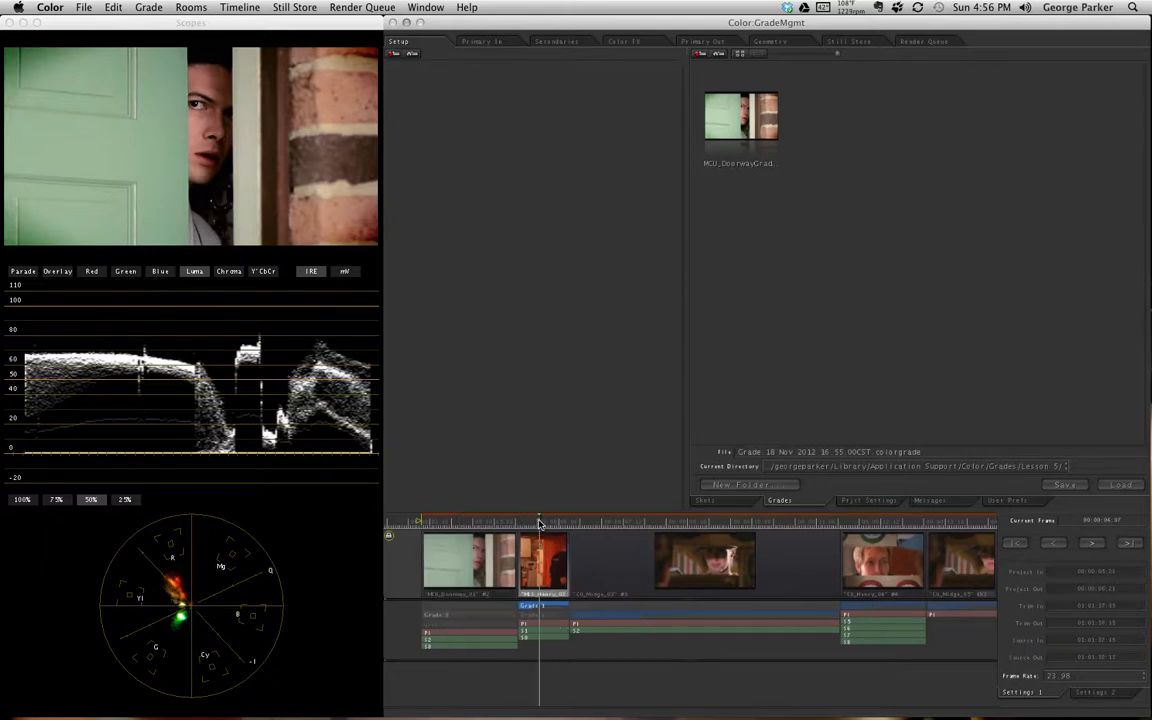
left_click(545, 615)
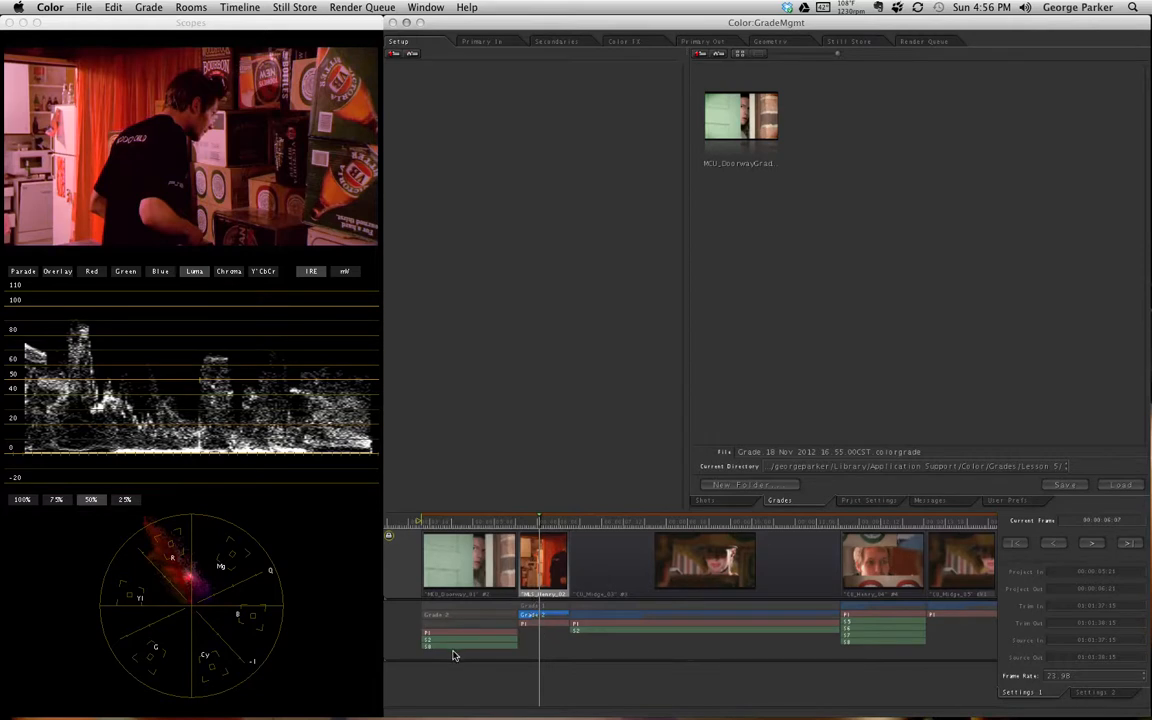
left_click_drag(448, 651, 551, 563)
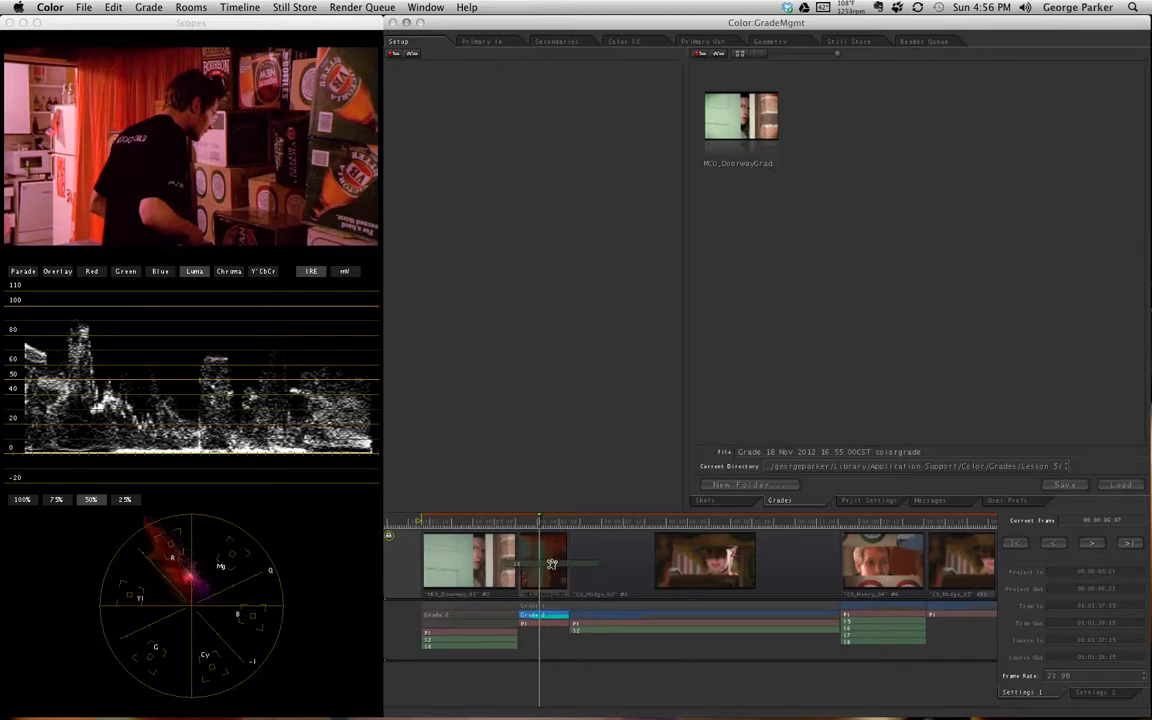
left_click_drag(551, 563, 550, 565)
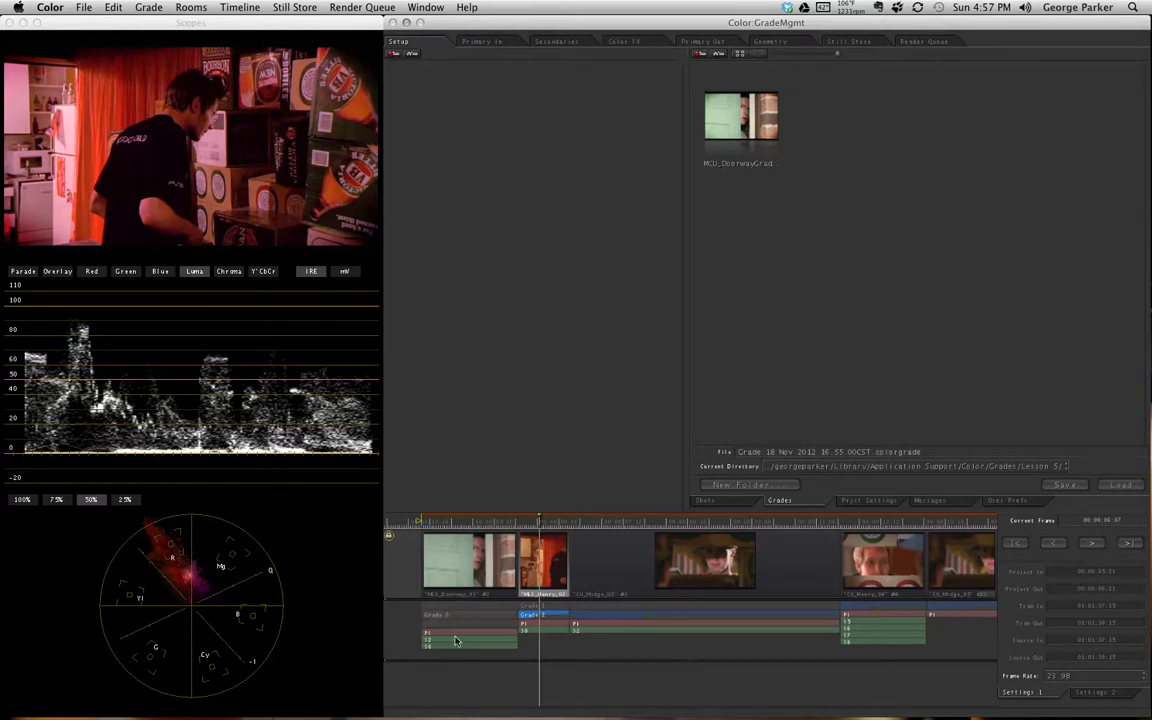
Compare the secondary 8 vignette settings on the first doorway clip and on the red-lit Henry clip
left_click(476, 527)
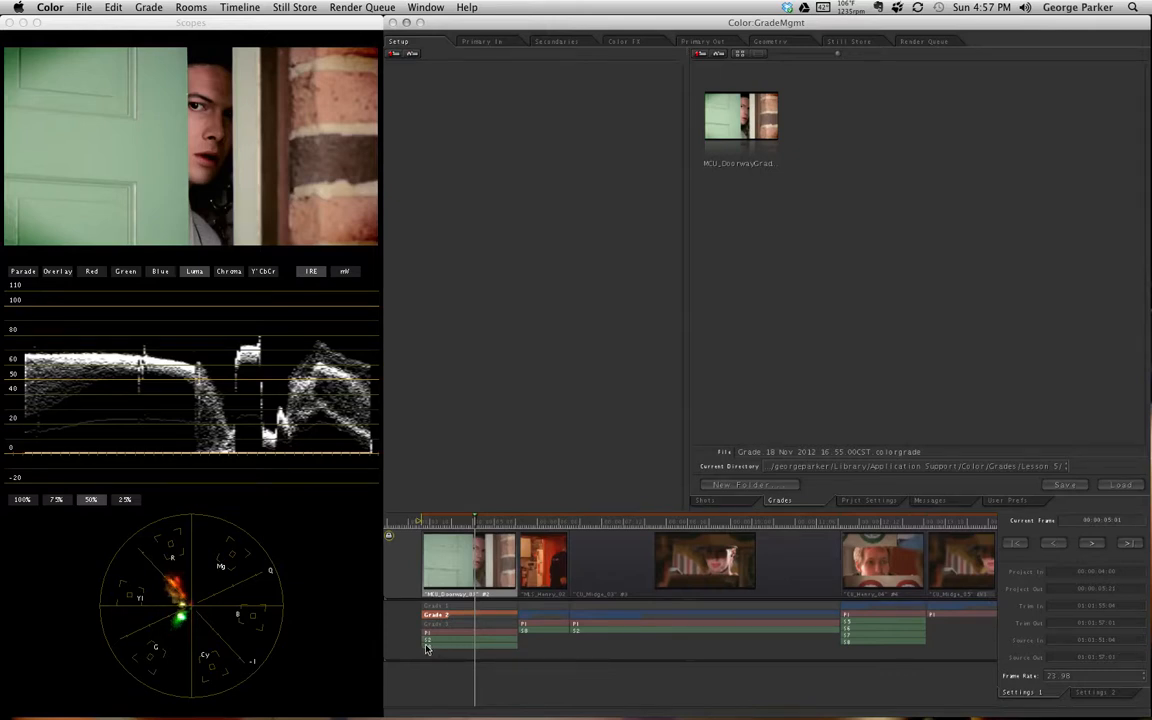
left_click(576, 45)
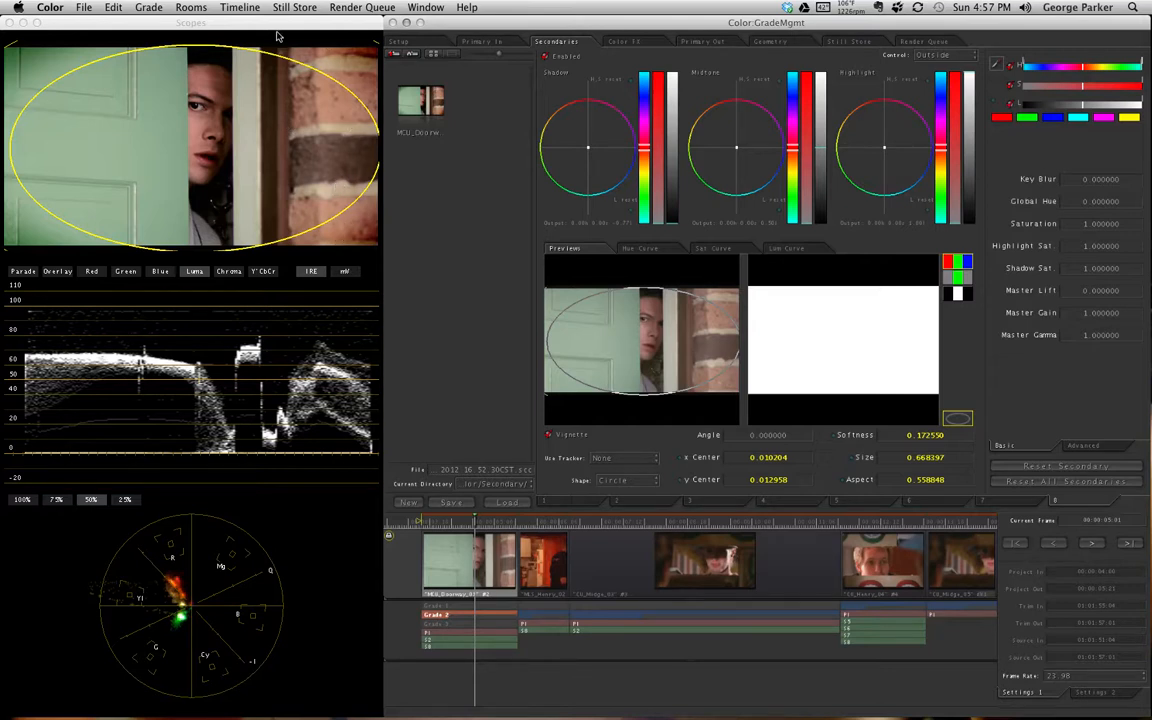
left_click(541, 549)
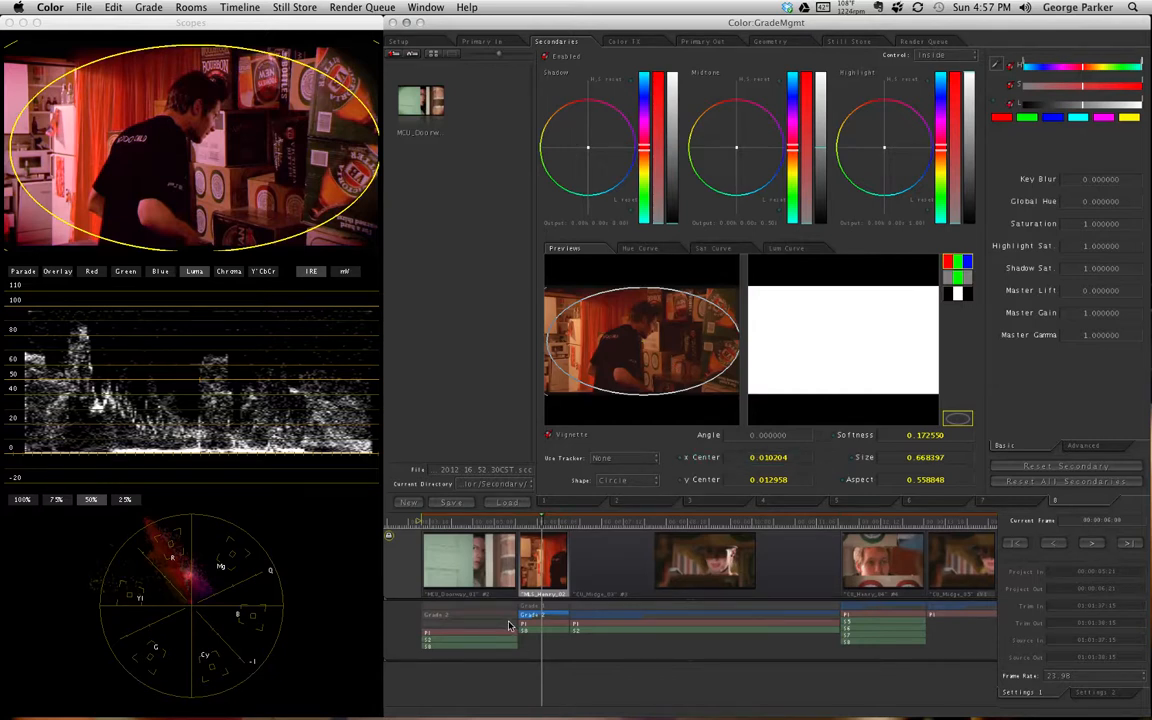
Remove the control point from the blue curve in the Primary In correction of the red-lit Henry clip's Grade 2
left_click(490, 41)
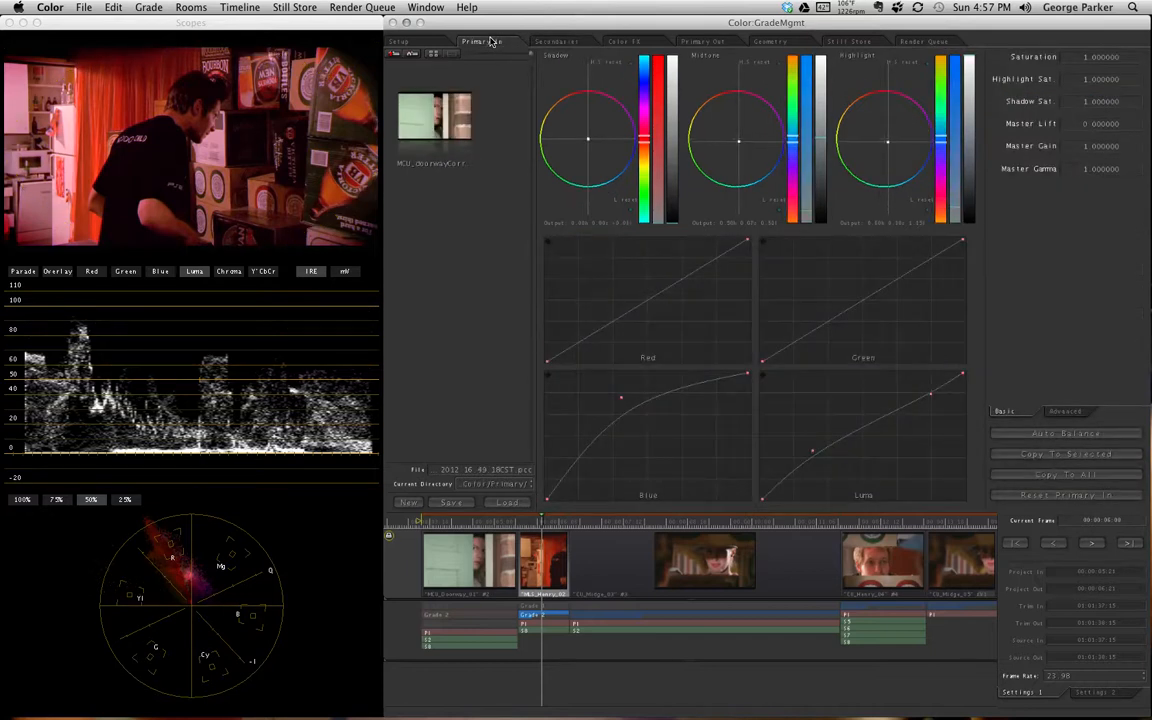
left_click_drag(622, 401, 497, 342)
left_click(545, 41)
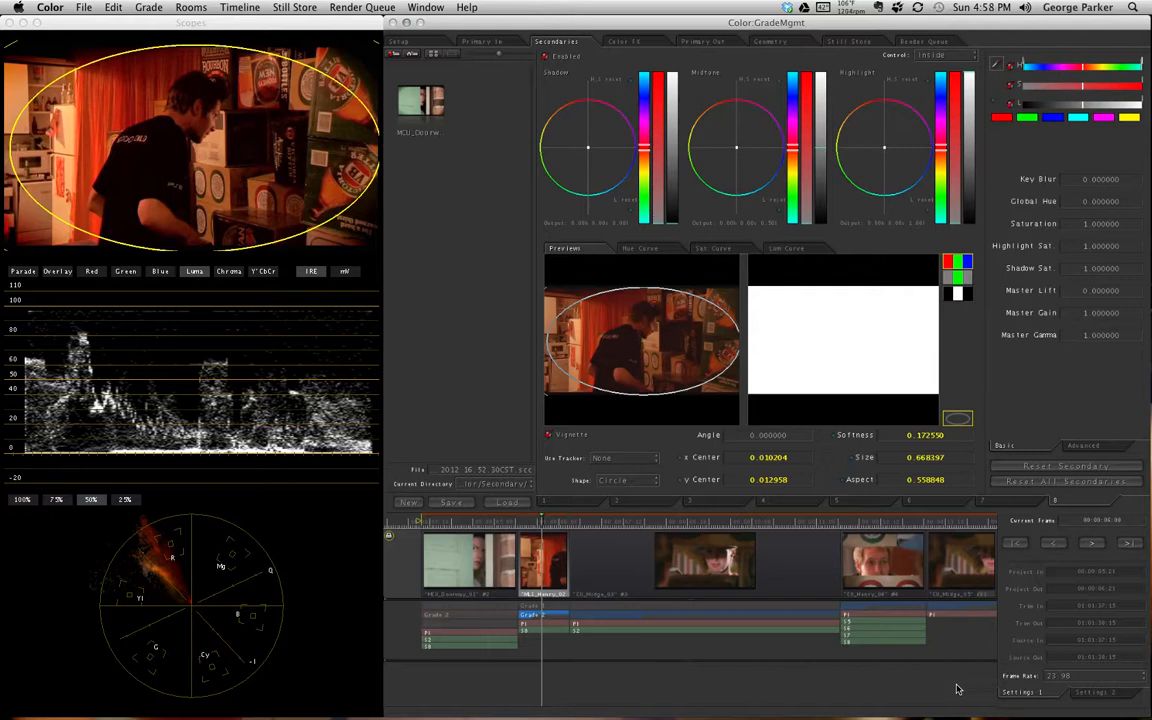
Move the playhead to the long CU_Midge clip #3 and switch it to Grade 1
left_click(669, 525)
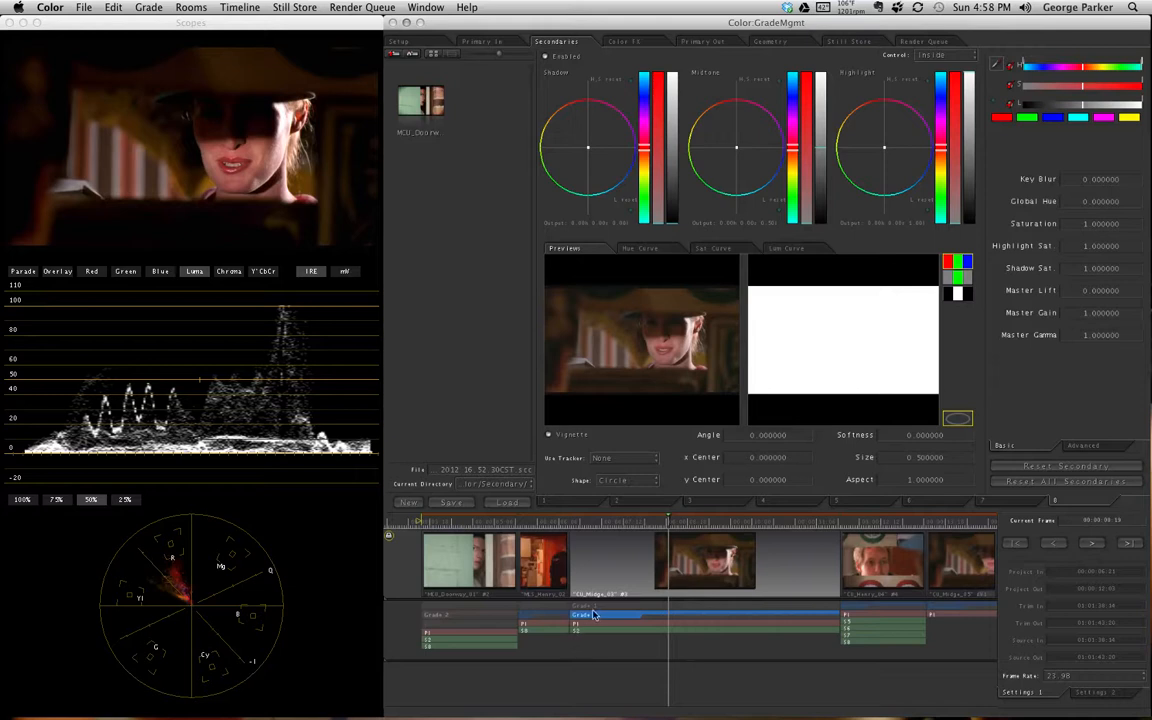
left_click(585, 606)
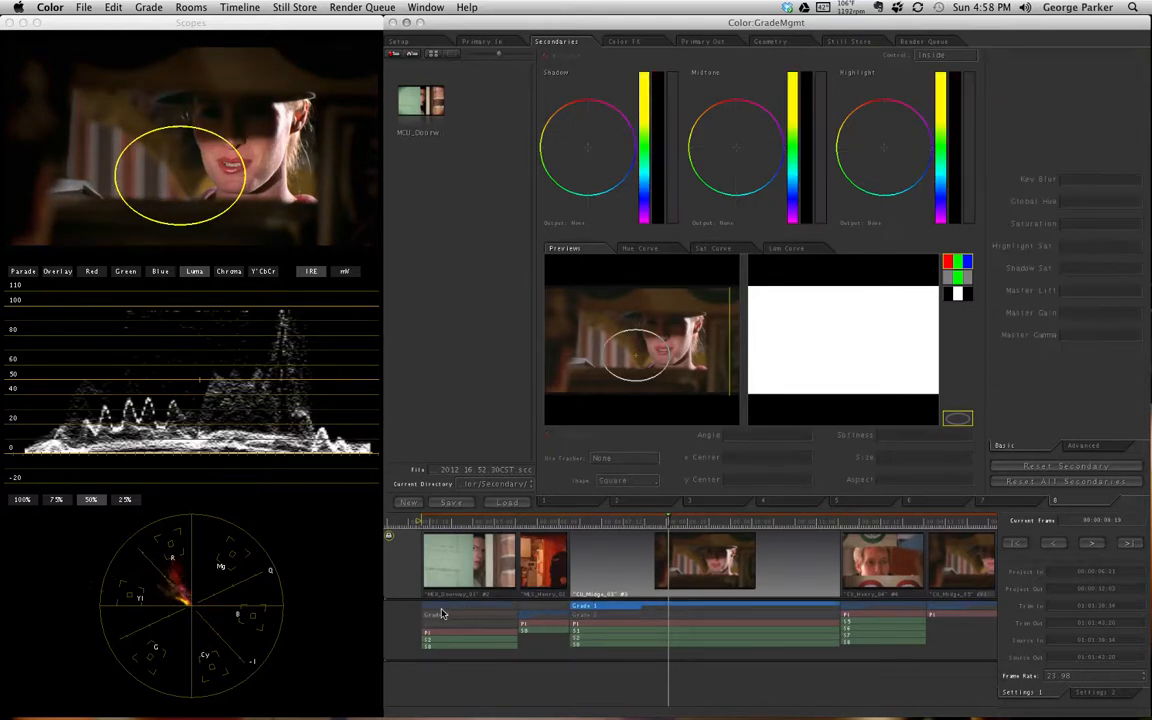
Copy Grade 1 of the first doorway clip into Mem-bank 2
left_click(464, 522)
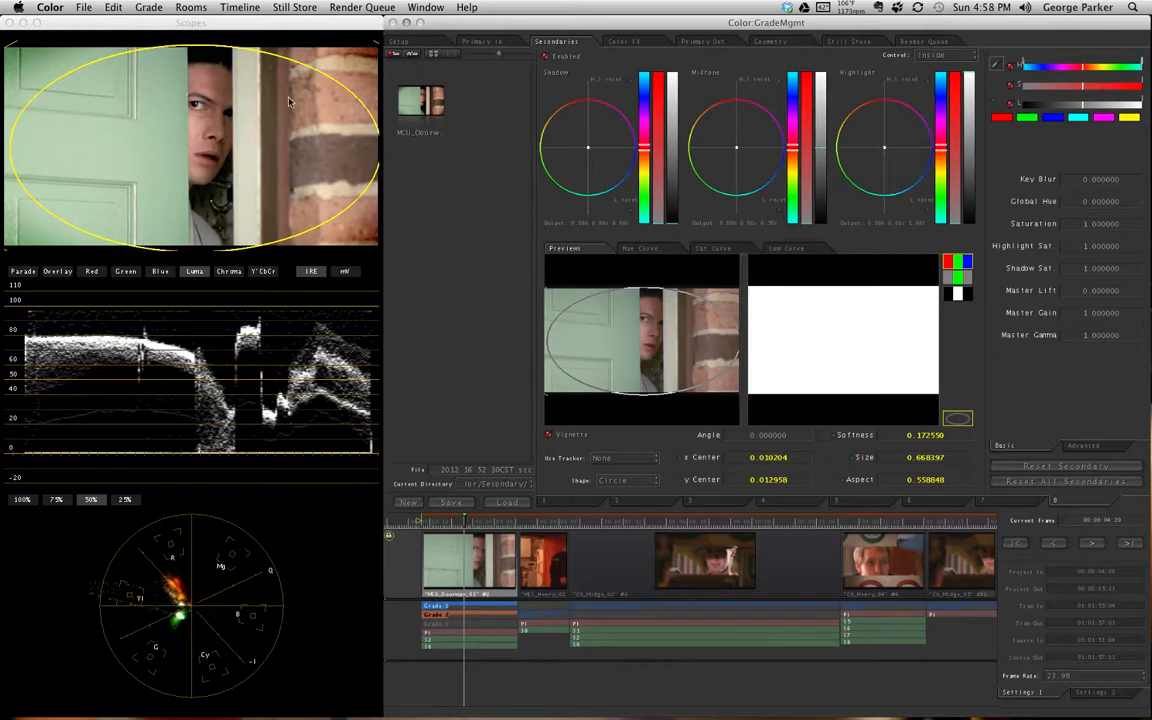
left_click(148, 7)
mouse_move(196, 26)
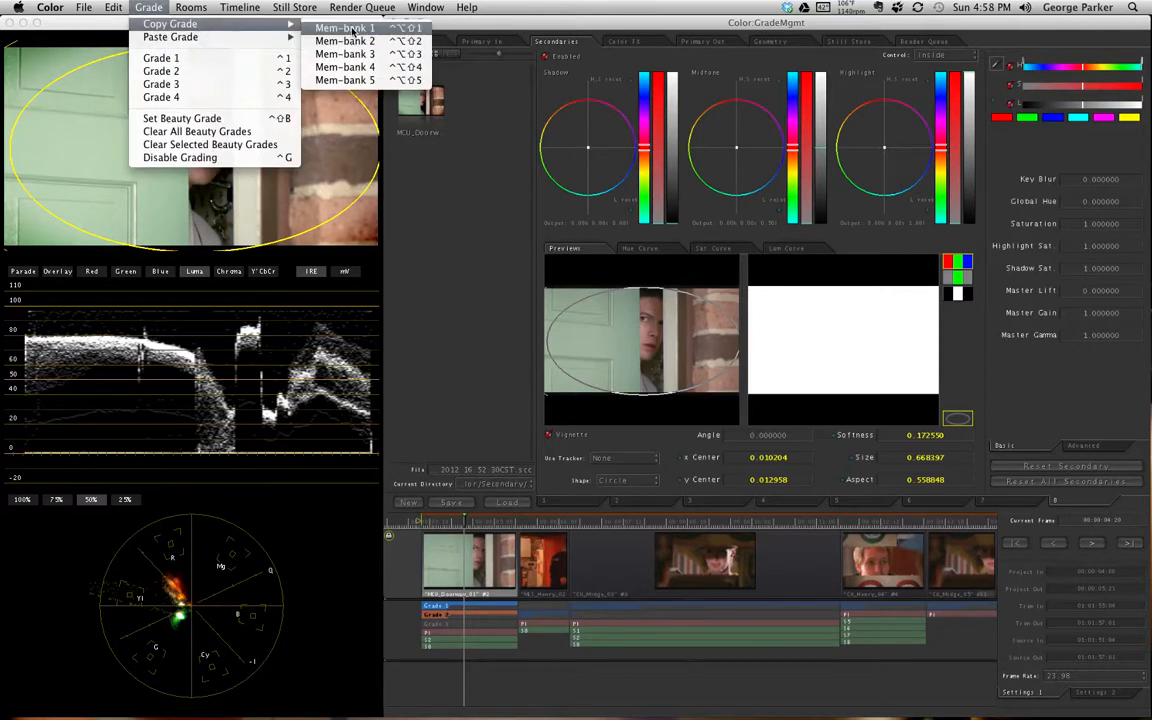
left_click(322, 41)
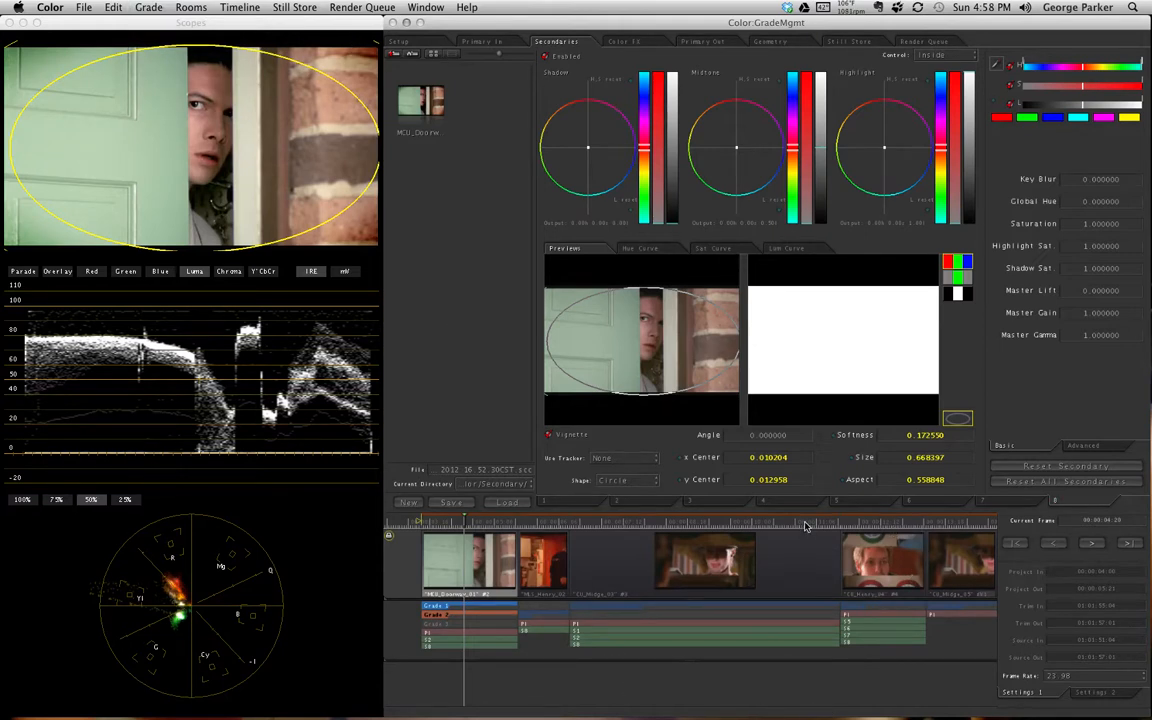
Move the playhead to doorway clip #13 and add Grade 3 to it
scroll(803, 531, "right", 15)
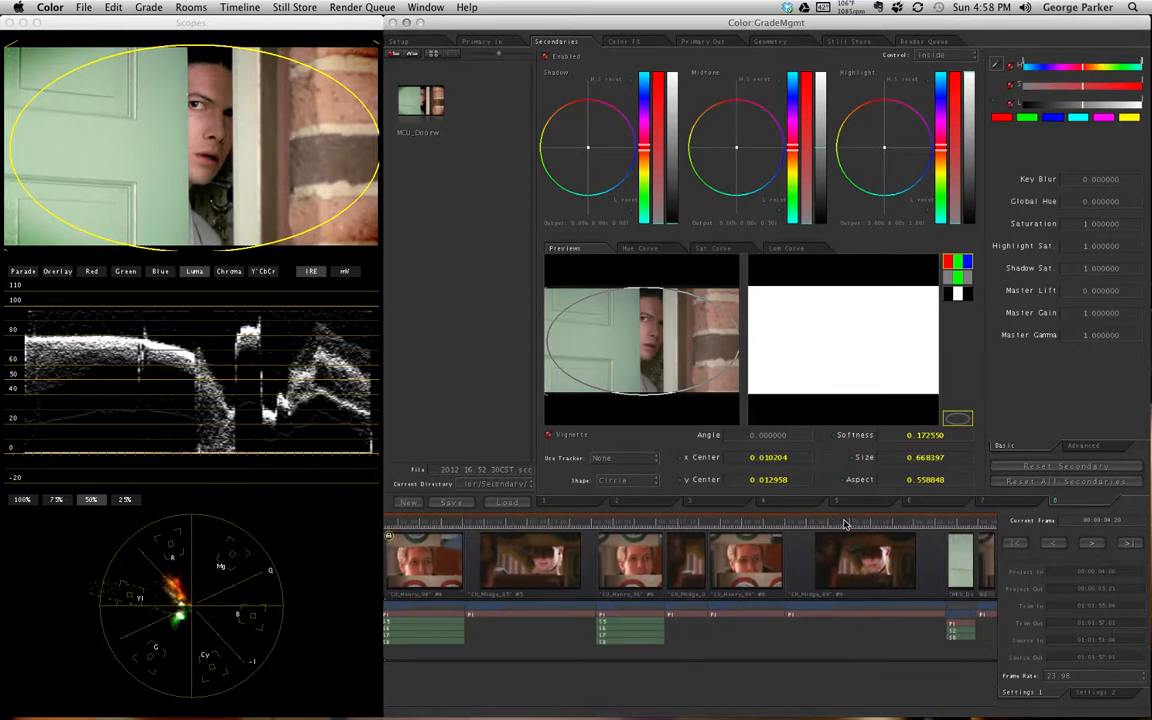
scroll(800, 530, "right", 10)
scroll(901, 527, "right", 8)
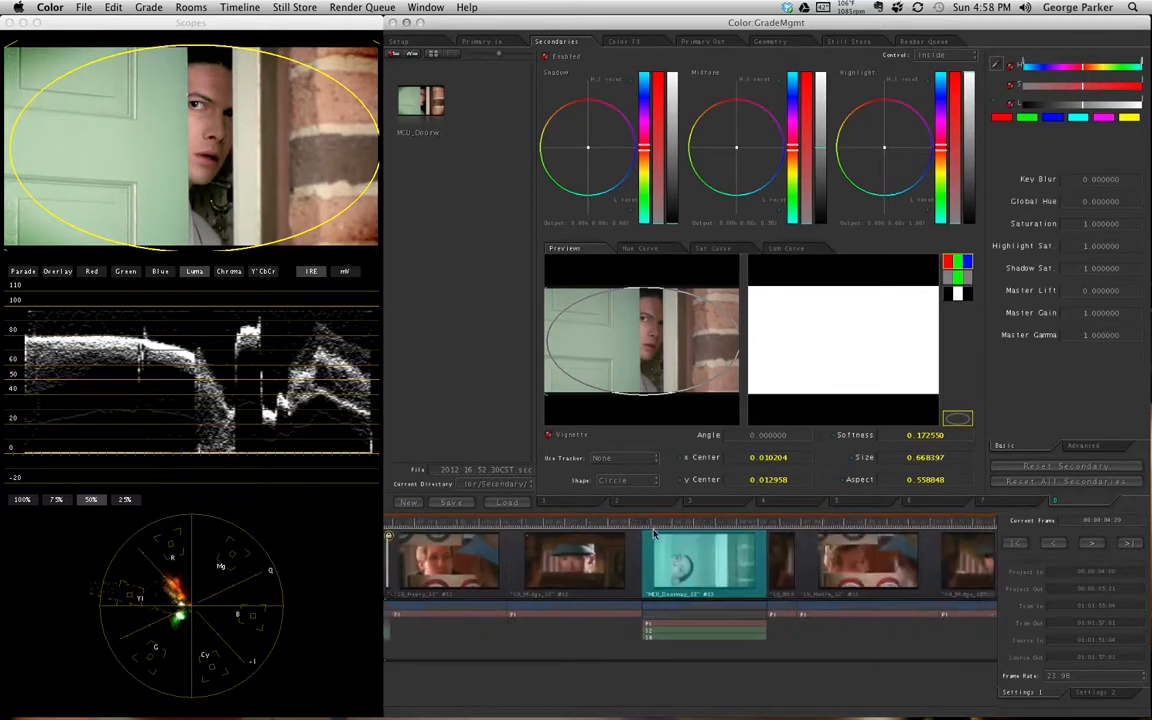
left_click(599, 524)
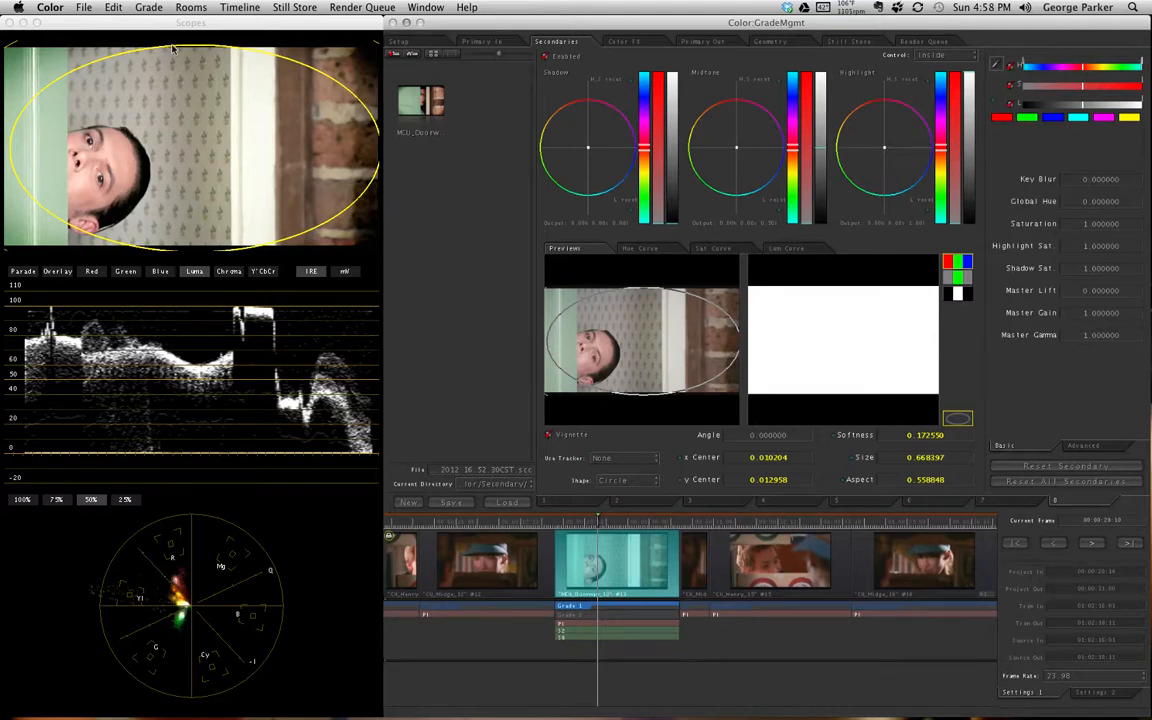
left_click(140, 8)
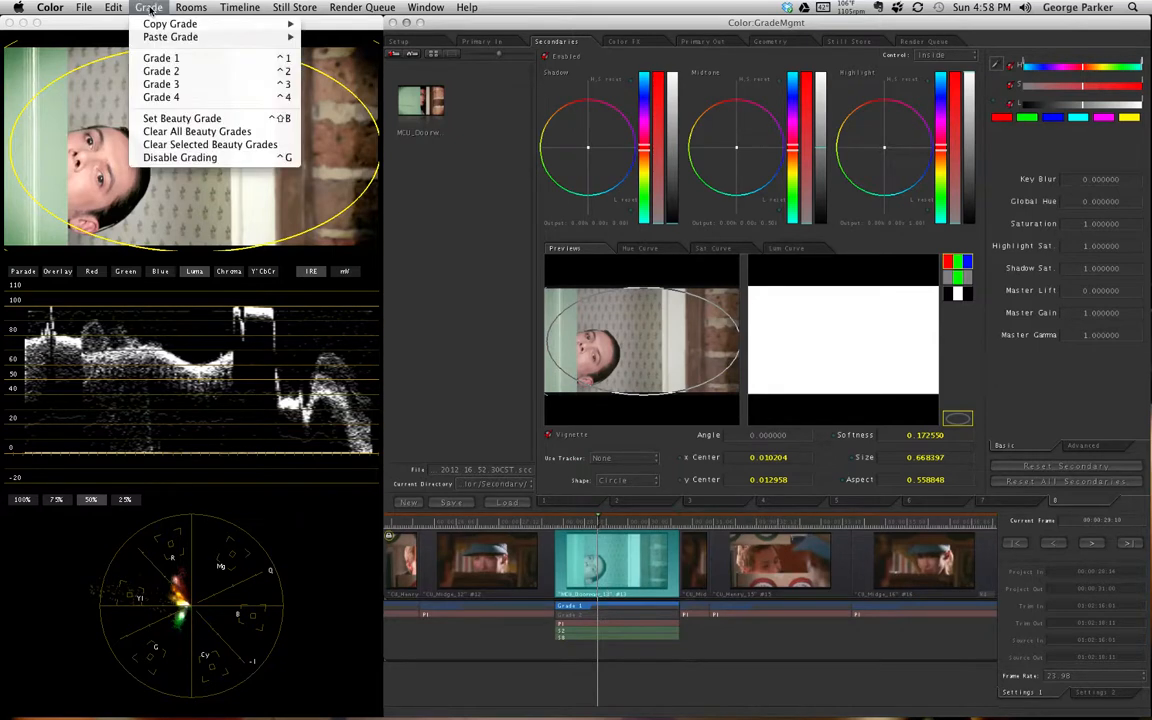
left_click(160, 84)
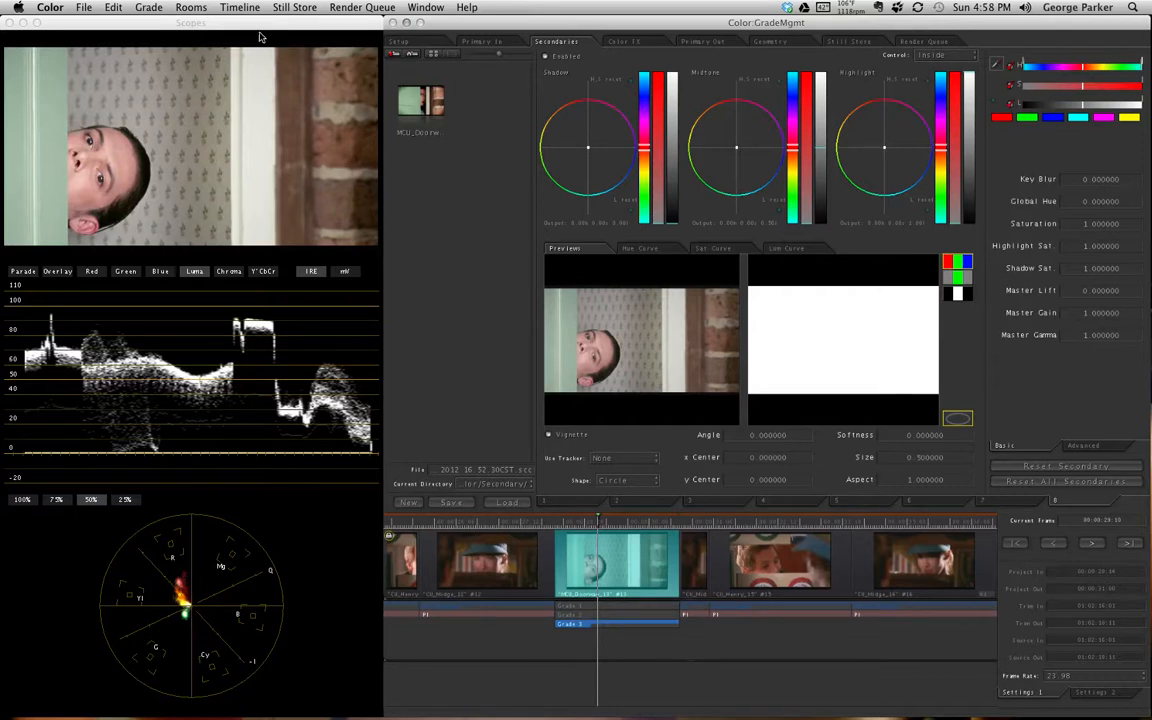
Paste the grade stored in Mem-bank 2 into Grade 3 of doorway clip #13
left_click(148, 7)
mouse_move(175, 37)
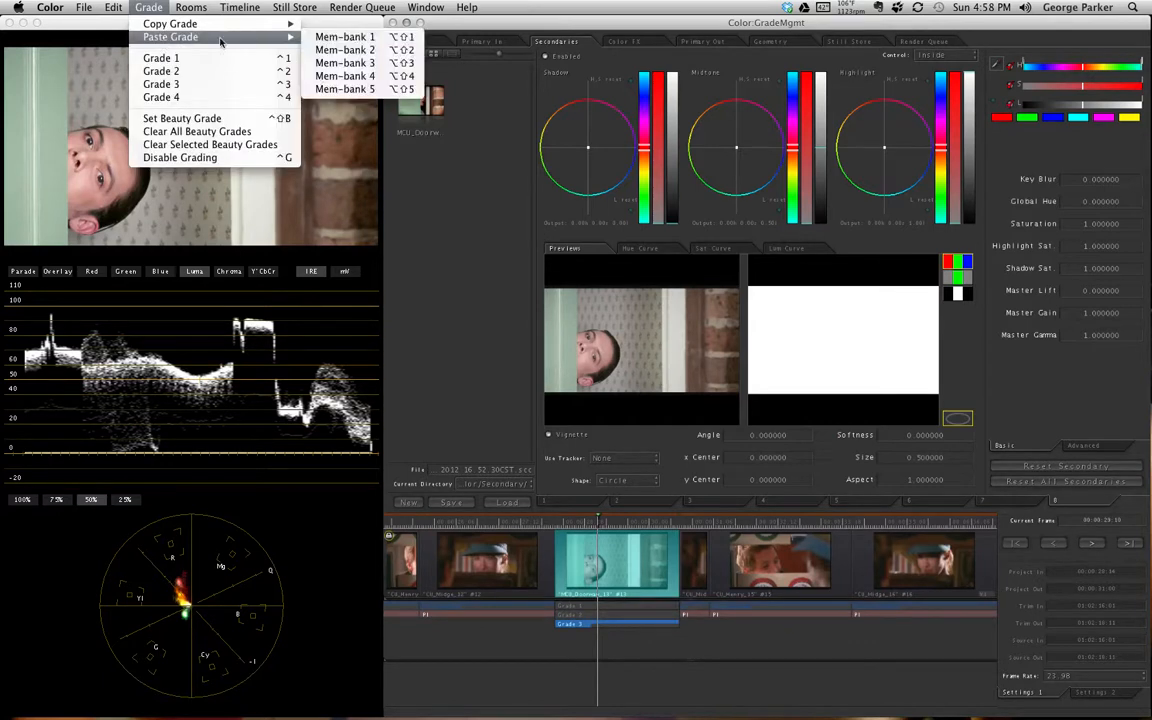
left_click(363, 50)
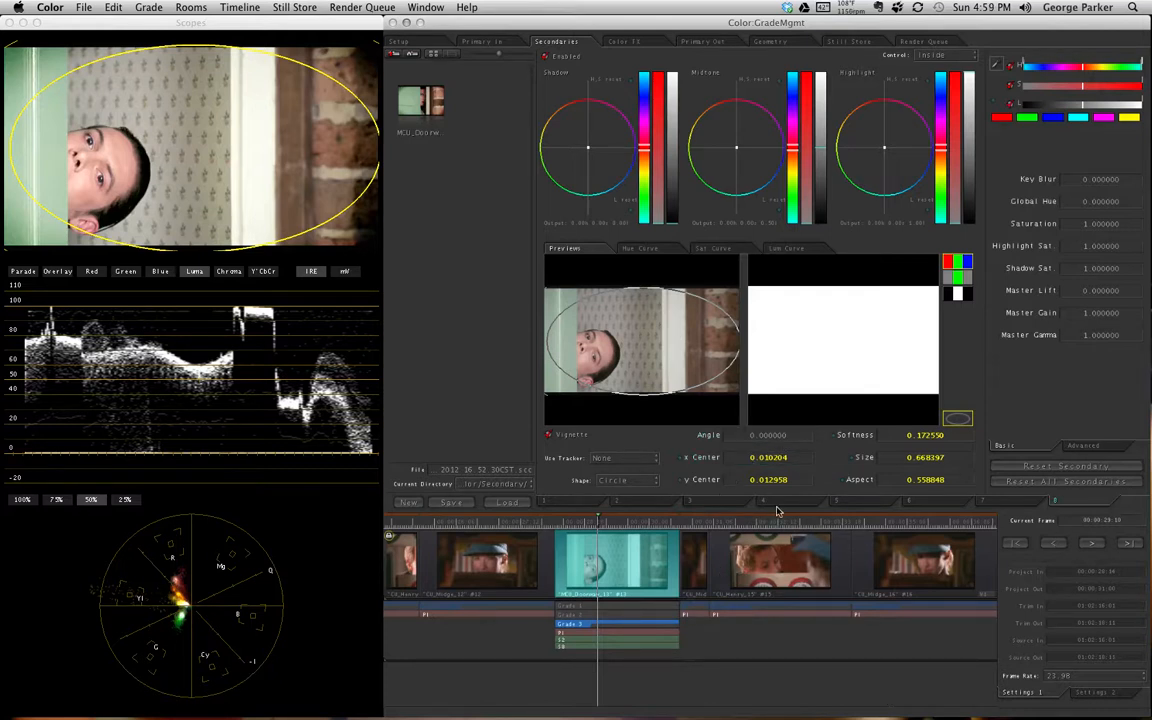
Compare the shots at CU_Midge clip #12, CU_Midge clip #9 and CU_Henry clip #8, finishing with the playhead on CU_Midge clip #9
left_click(490, 524)
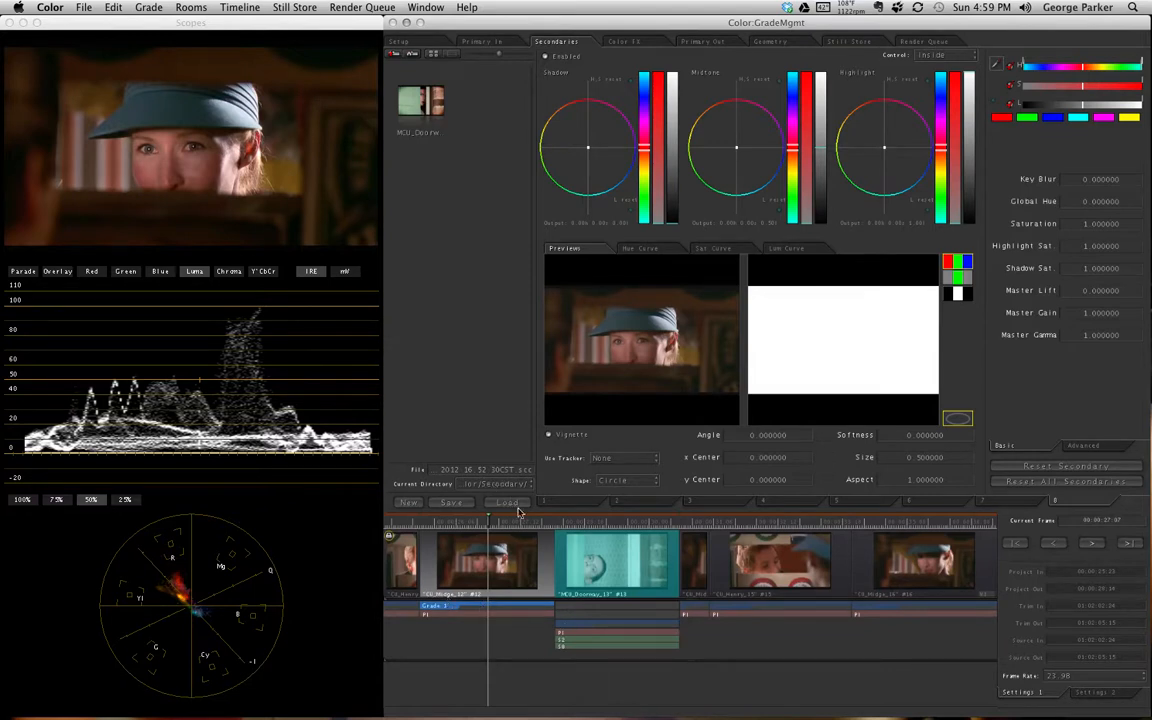
key("Home")
left_click_drag(271, 519, 613, 527)
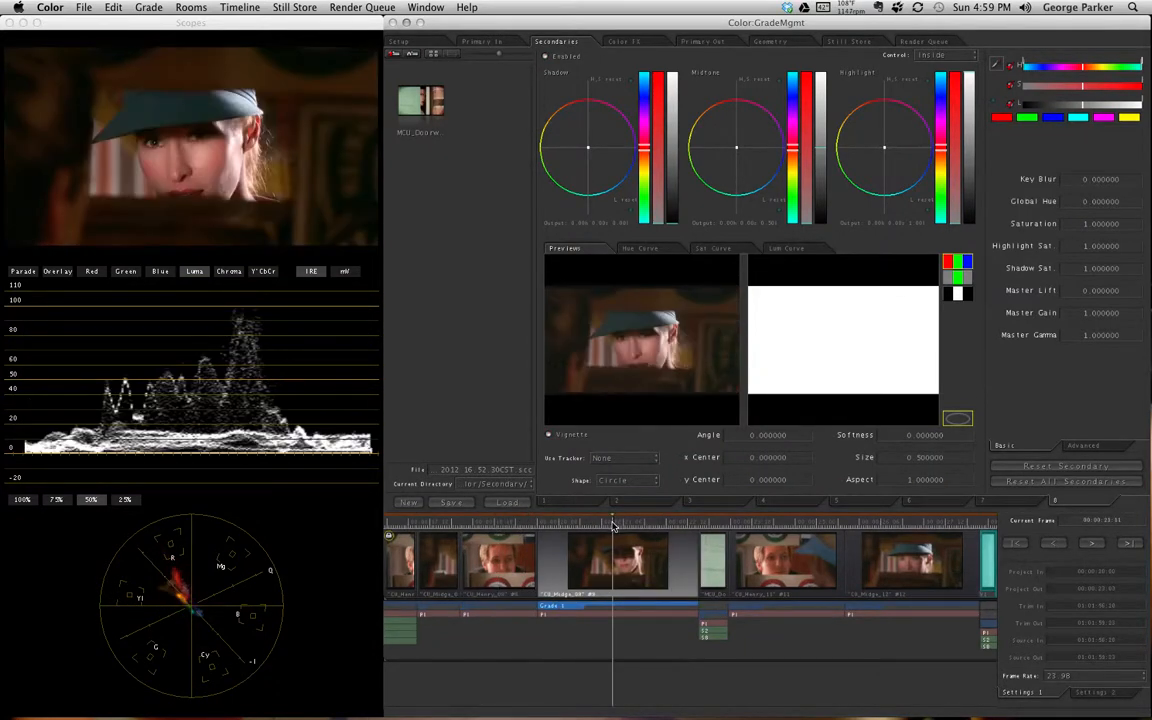
left_click_drag(613, 527, 502, 531)
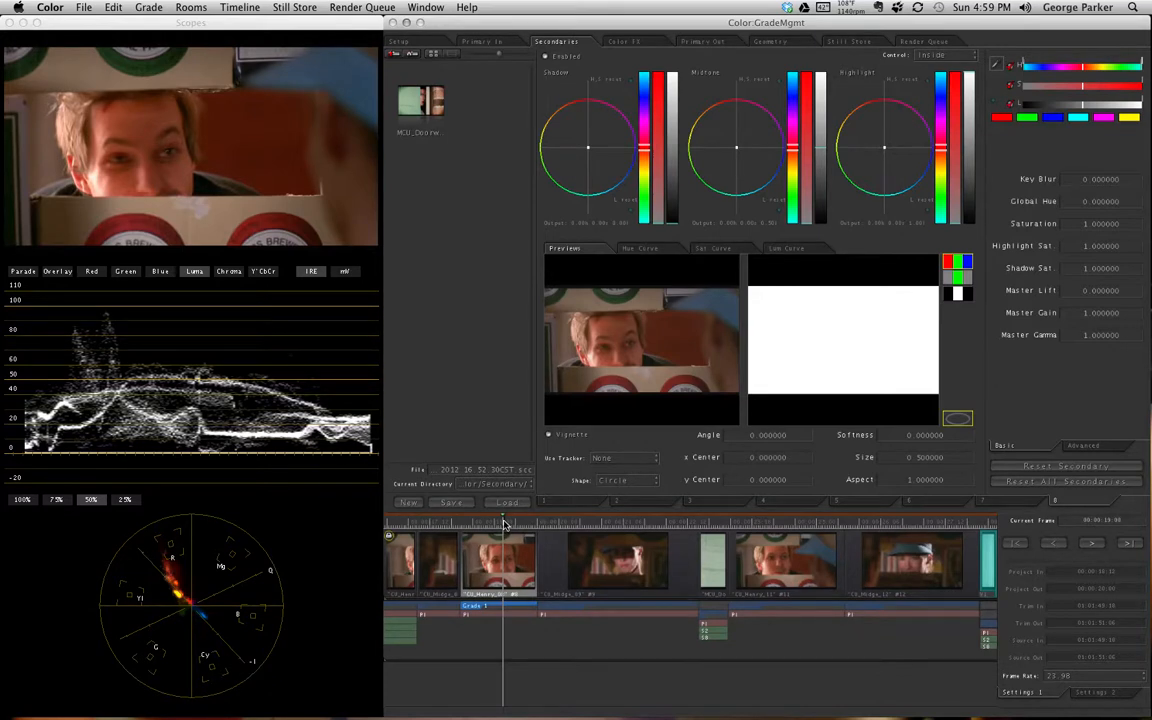
left_click(612, 522)
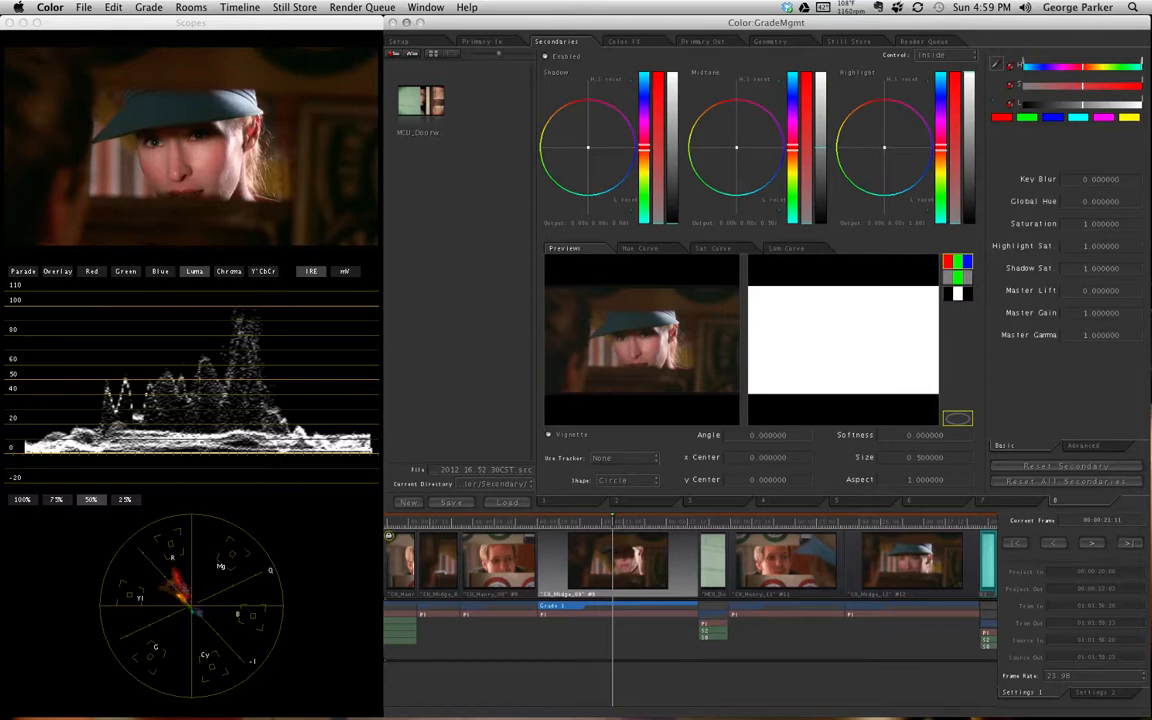
Review the saved primary corrections, secondary corrections and complete grades, moving the playhead to CU_Midge clip #12 along the way
left_click(465, 41)
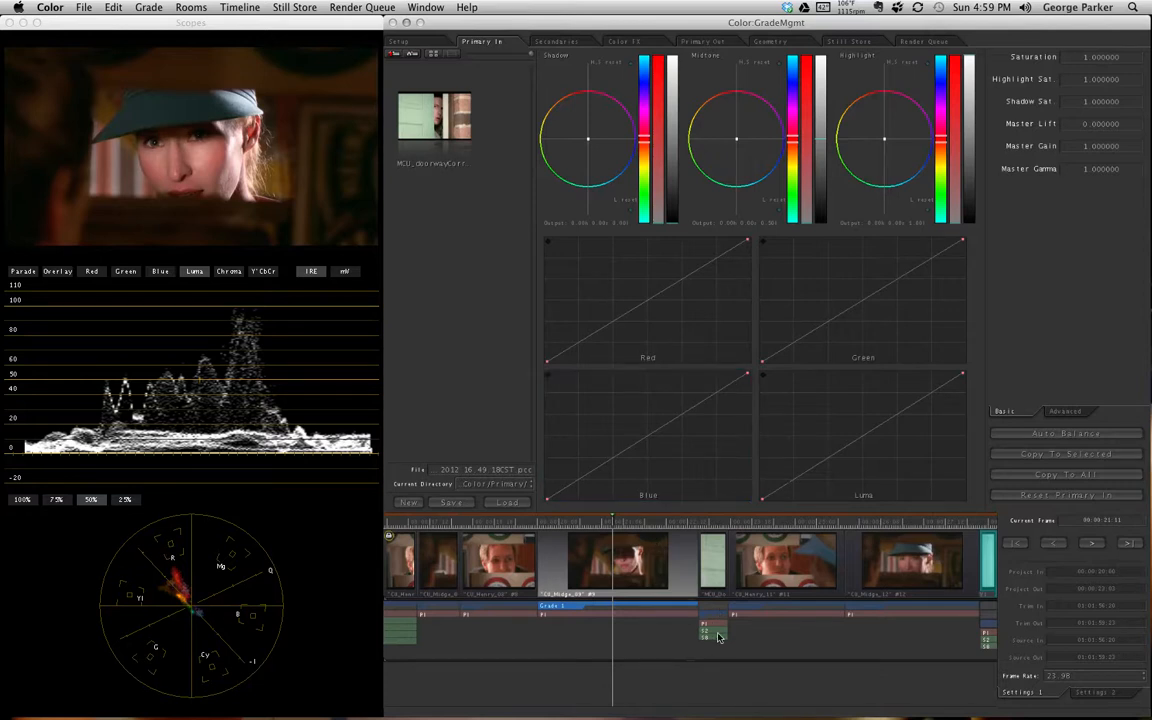
left_click(561, 41)
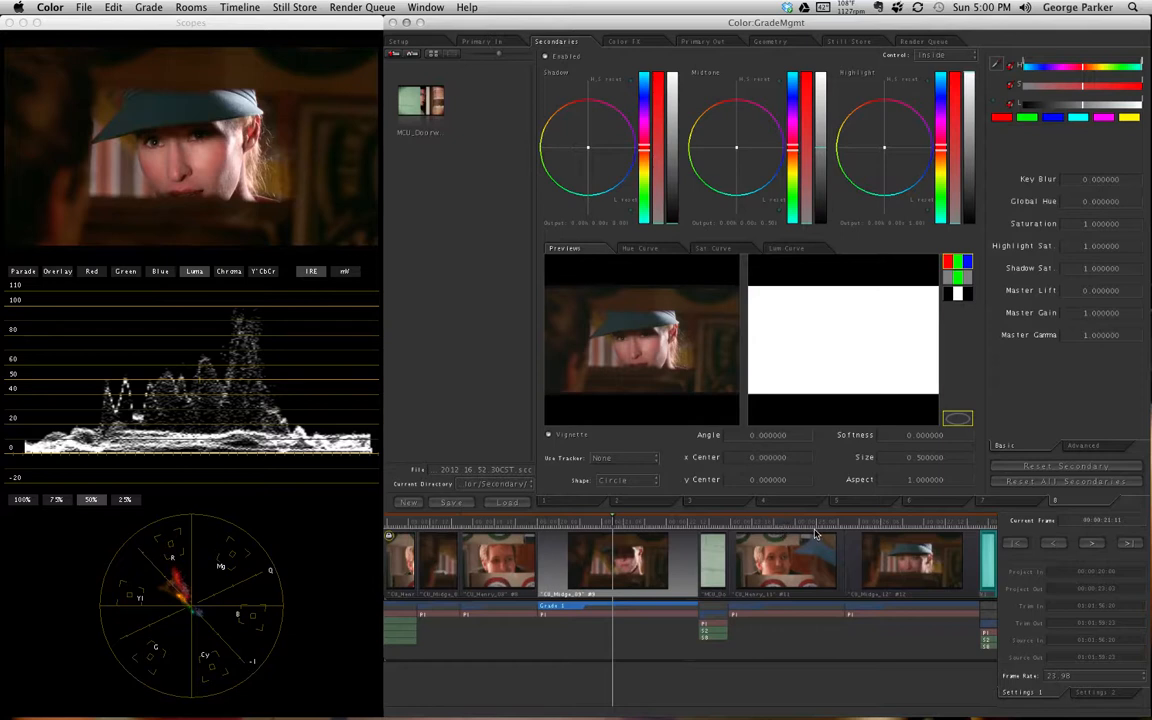
left_click(903, 524)
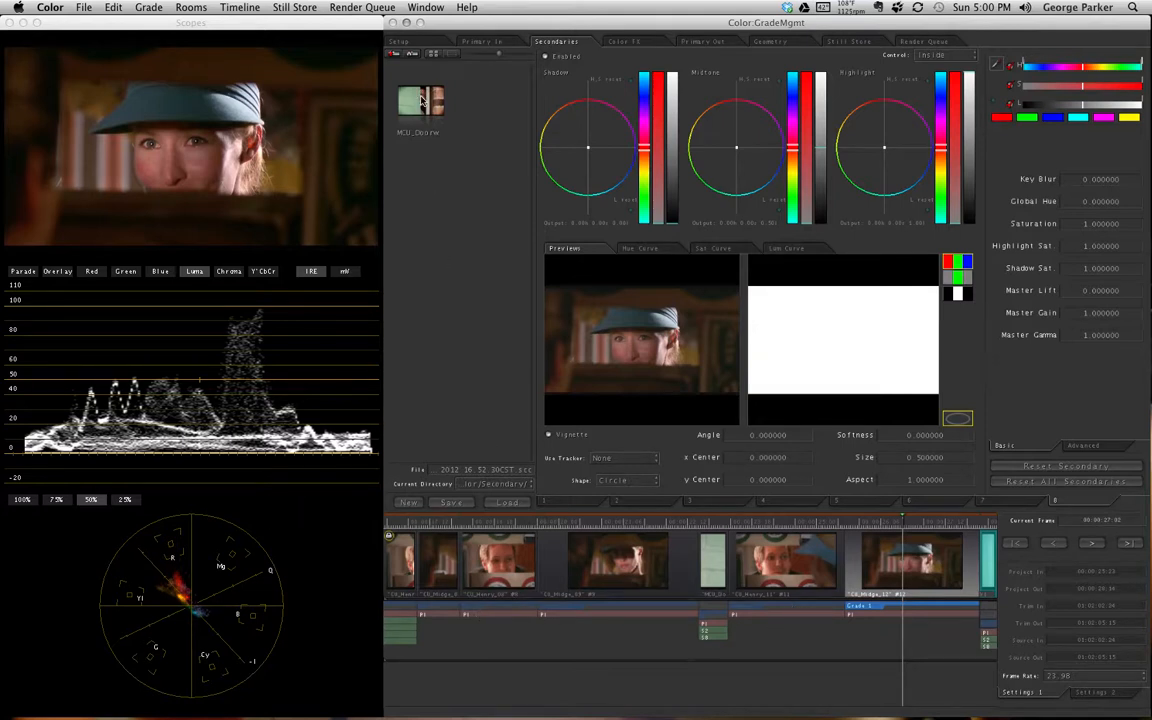
left_click(398, 41)
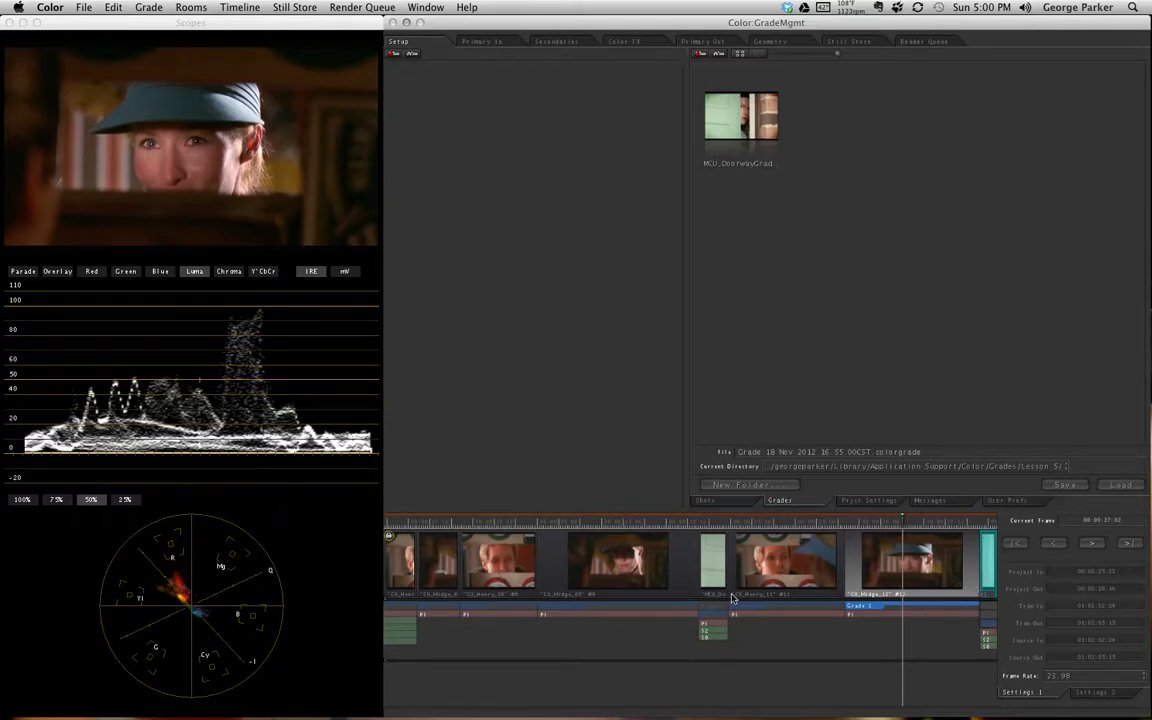
Check CU_Henry clip #8 and CU_Midge clip #9, and look through the timeline's clips and grades back to the first doorway clip
left_click(494, 519)
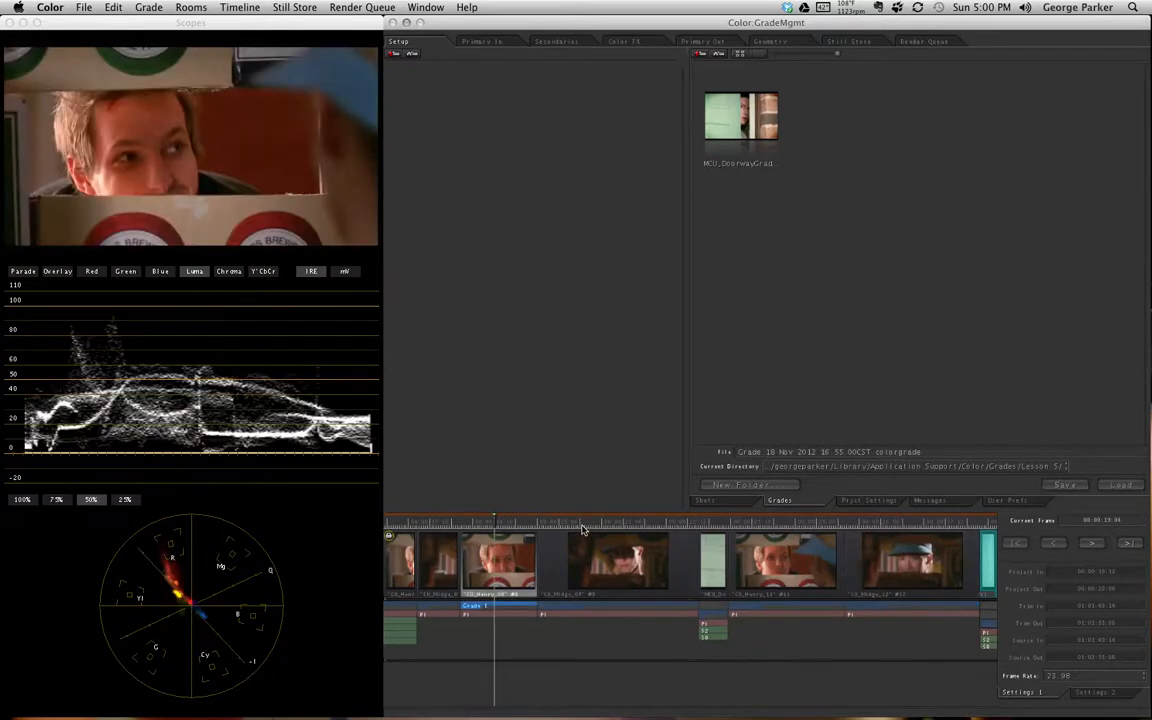
left_click(584, 532)
scroll(700, 560, "right", 5)
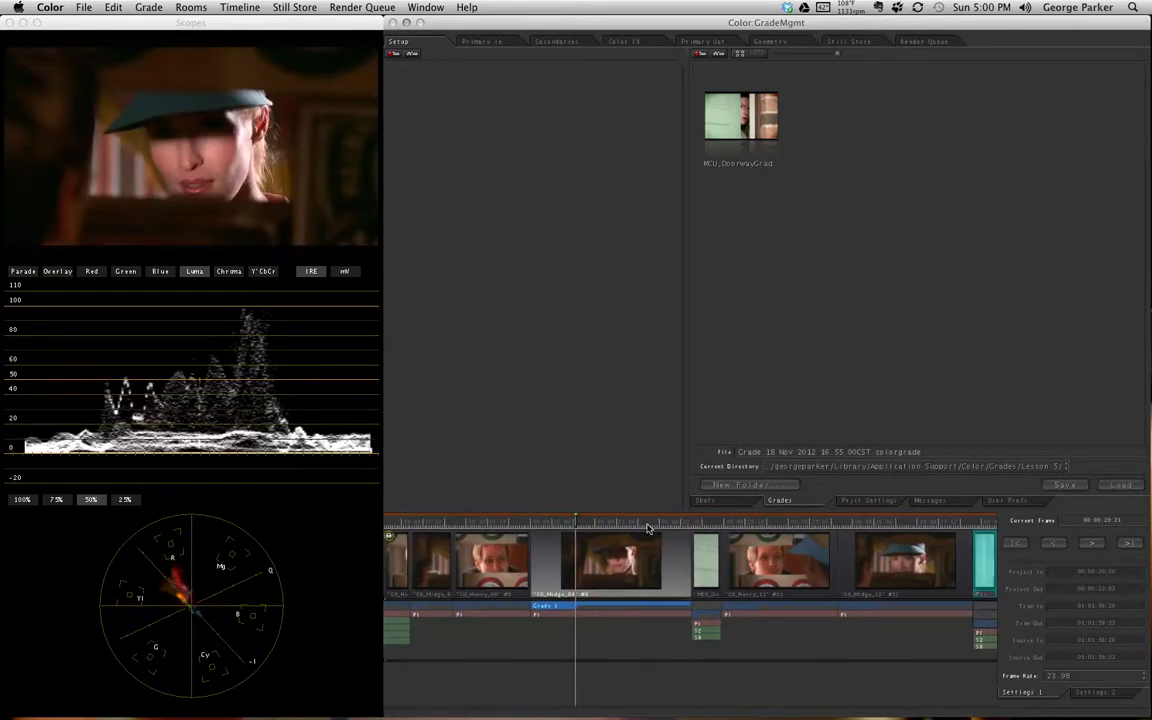
scroll(784, 521, "right", 10)
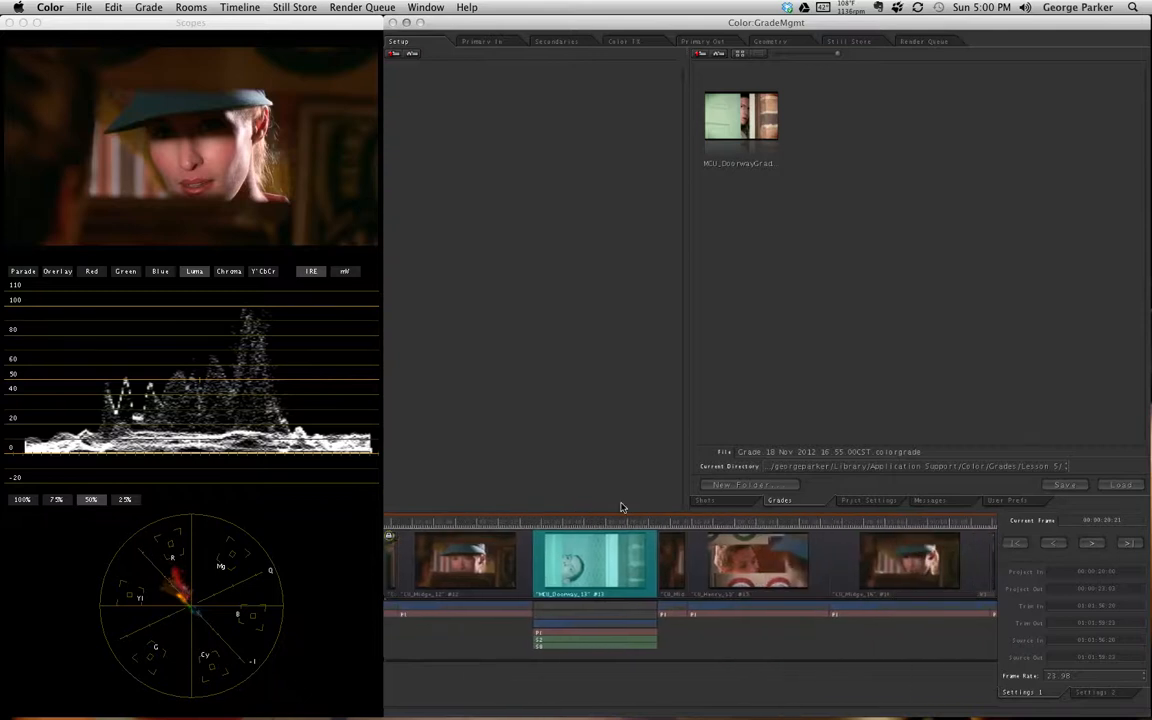
scroll(474, 527, "left", 10)
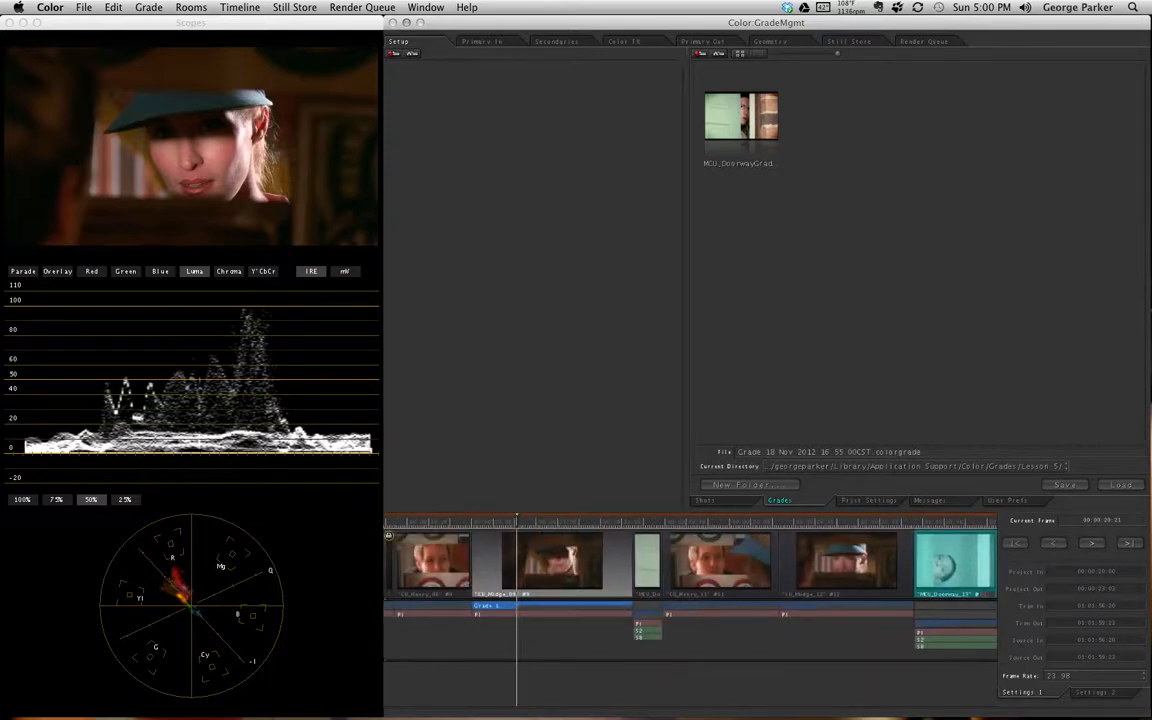
scroll(600, 520, "left", 10)
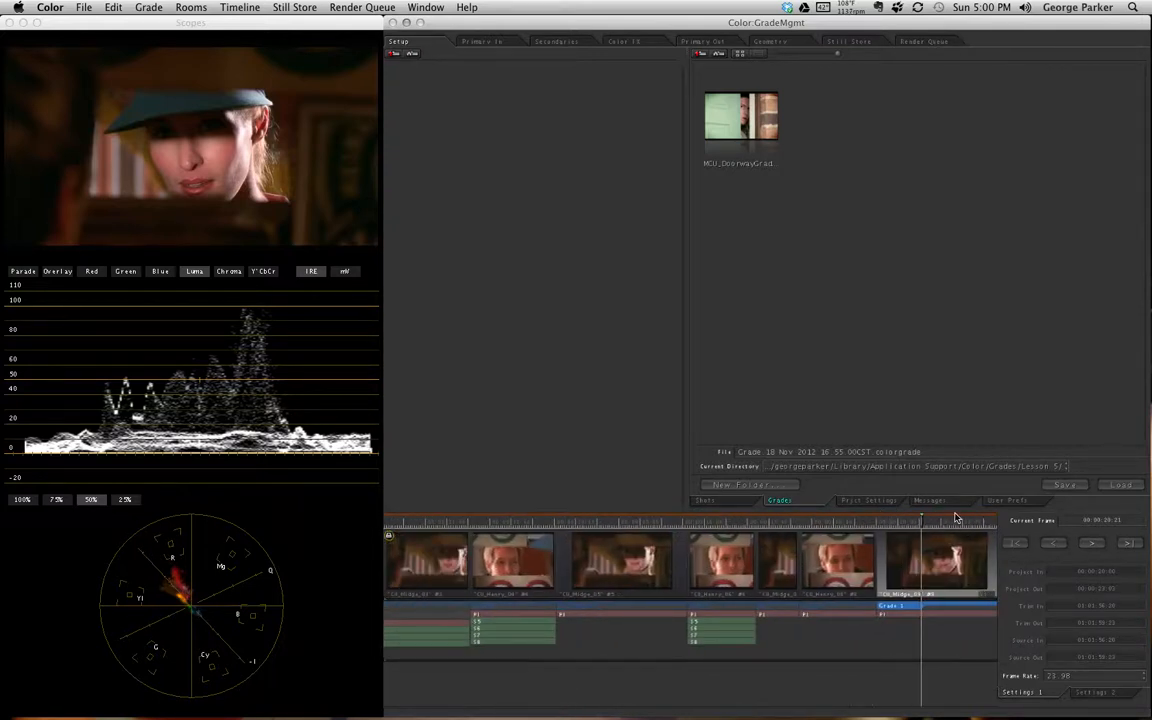
scroll(626, 519, "left", 8)
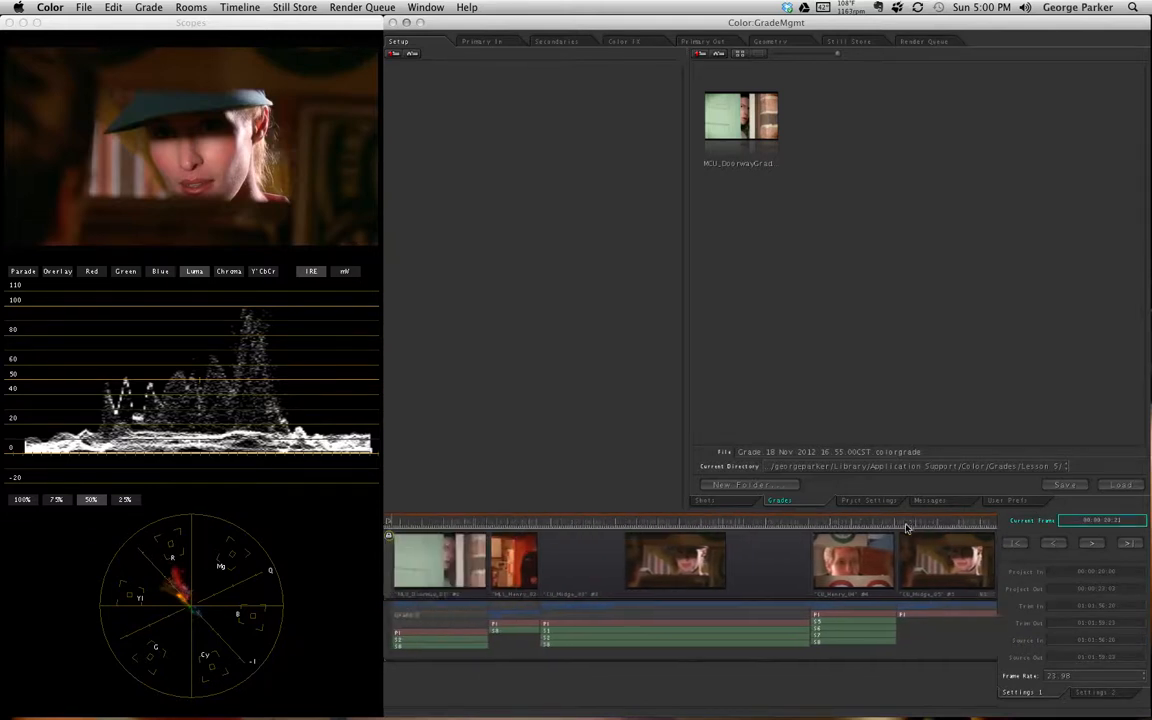